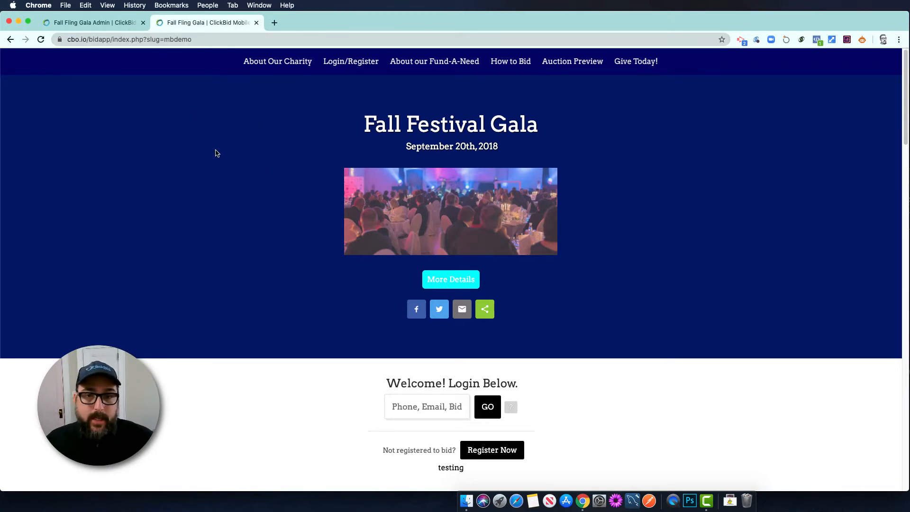
Review the public landing page, then switch to the Fall Fling Gala Admin tab (item 100 - Coffee Mug)
scroll(242, 221, "down", 3)
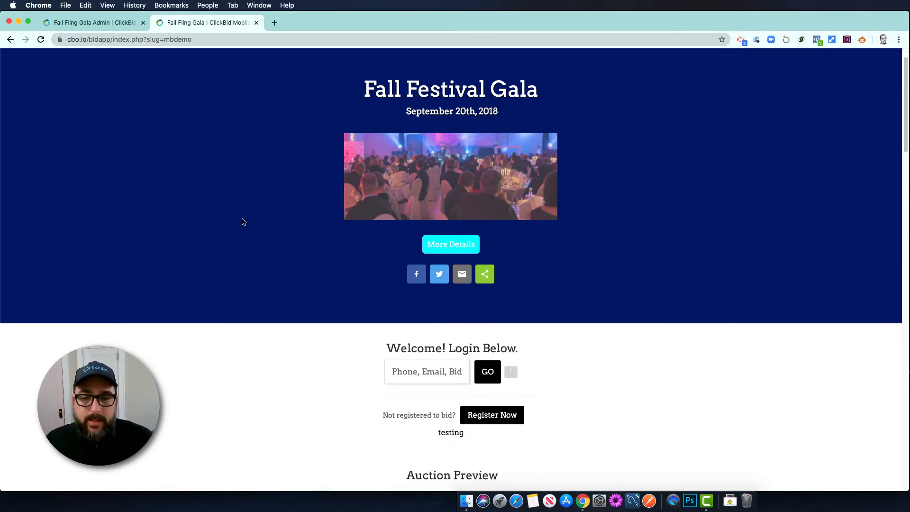
scroll(243, 218, "up", 3)
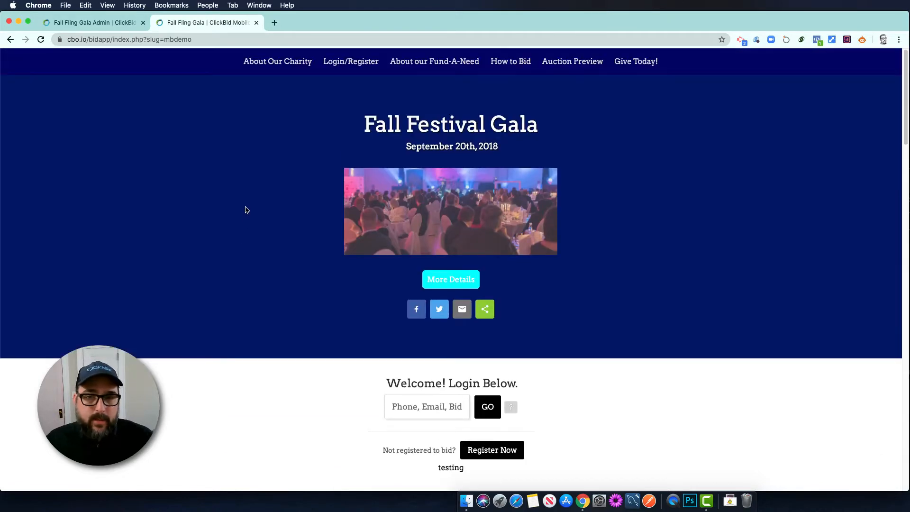
scroll(256, 243, "down", 20)
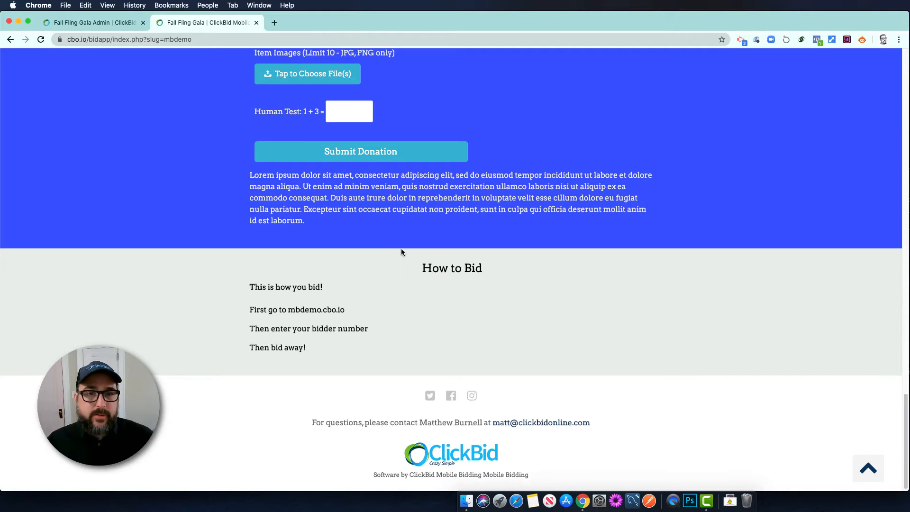
scroll(401, 250, "up", 20)
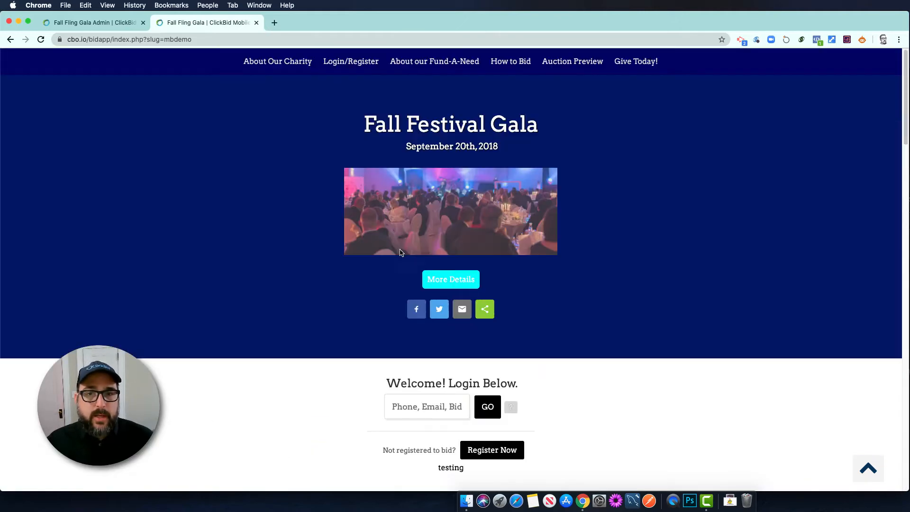
left_click(108, 23)
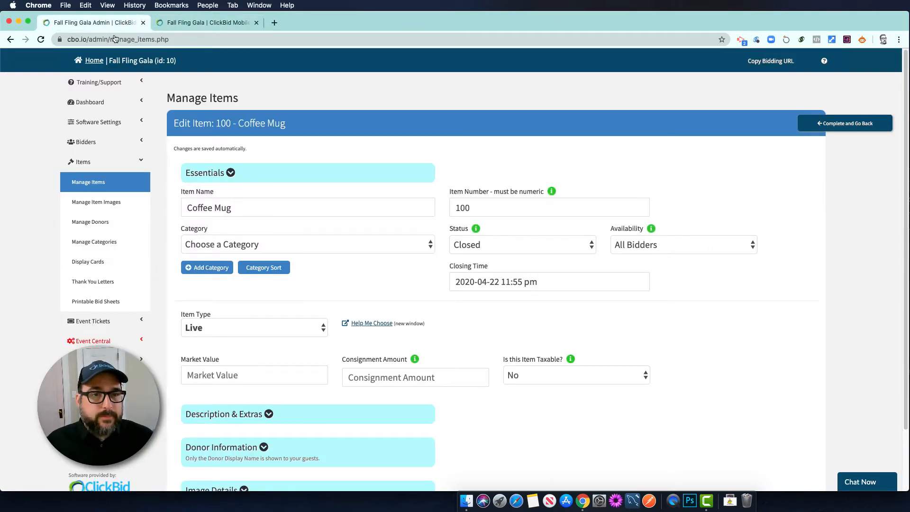
In Landing Page Content, set Show Auction Preview to 'No - Hide preview' and Show Donate to 'No'
left_click(117, 124)
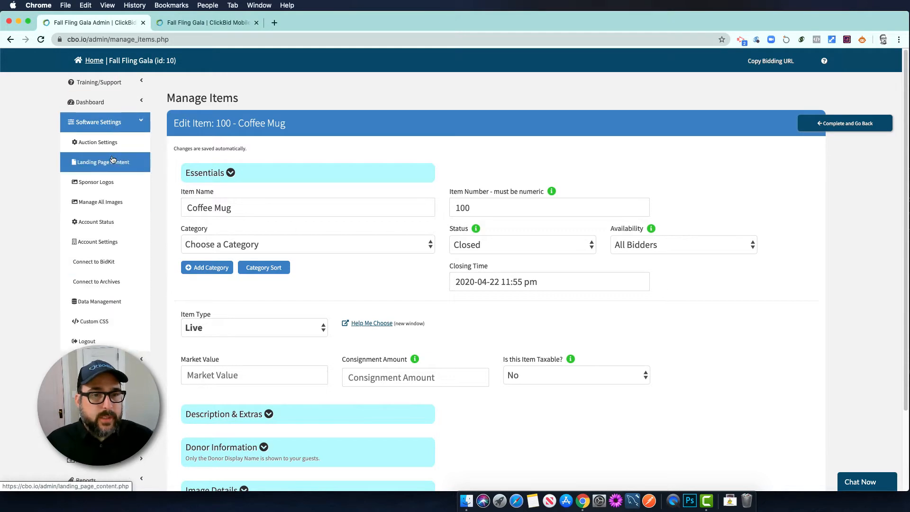
left_click(109, 160)
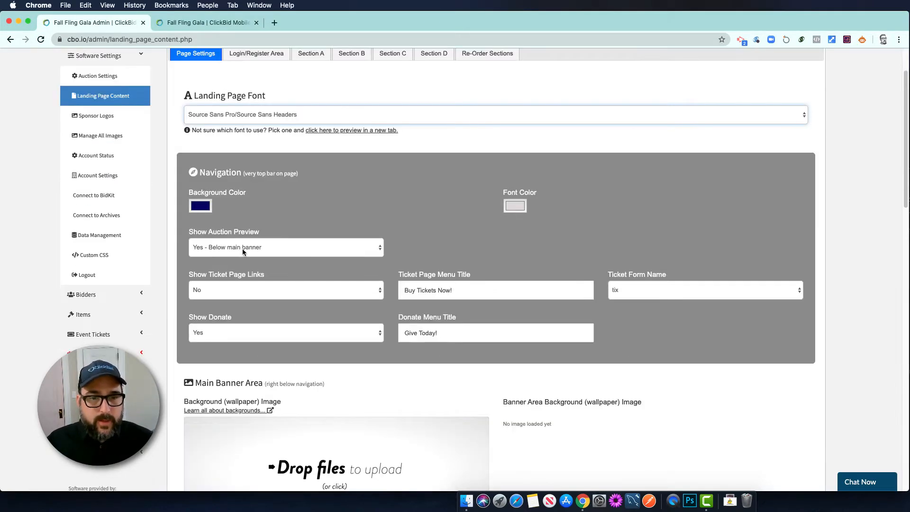
left_click(243, 249)
left_click(215, 269)
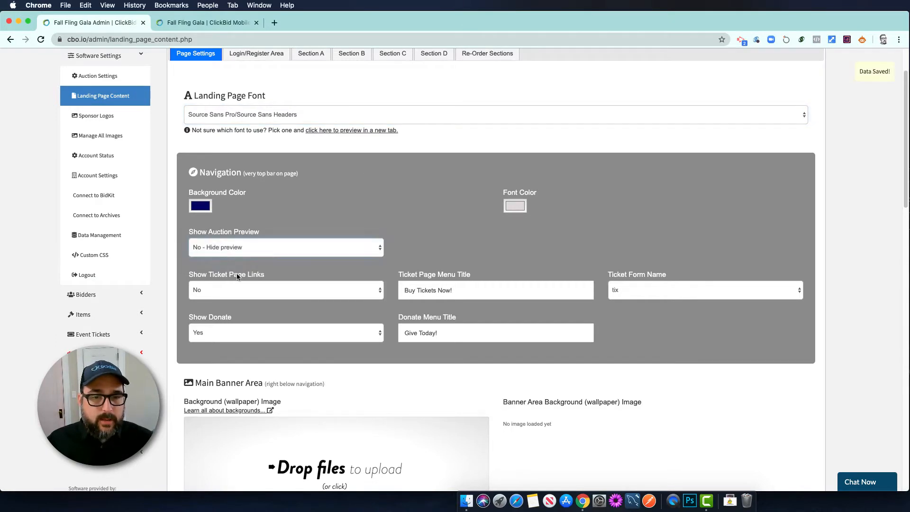
scroll(214, 270, "down", 1)
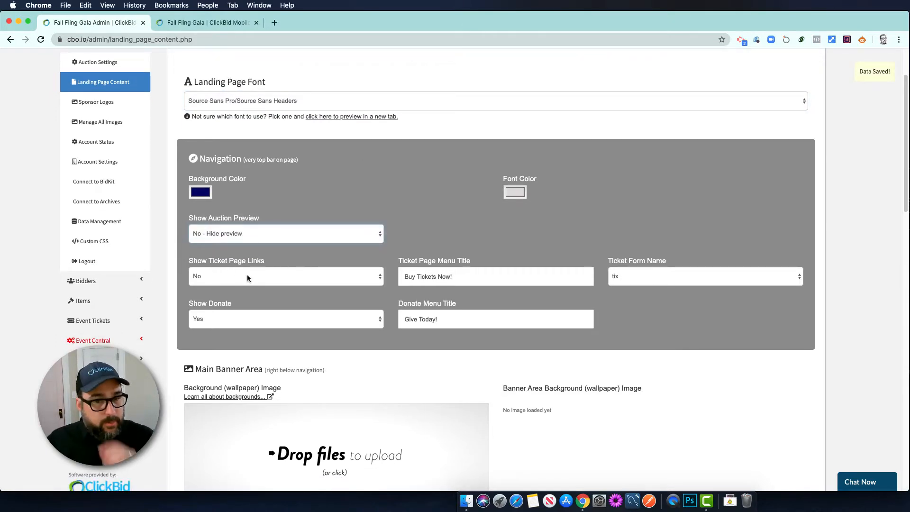
left_click(219, 315)
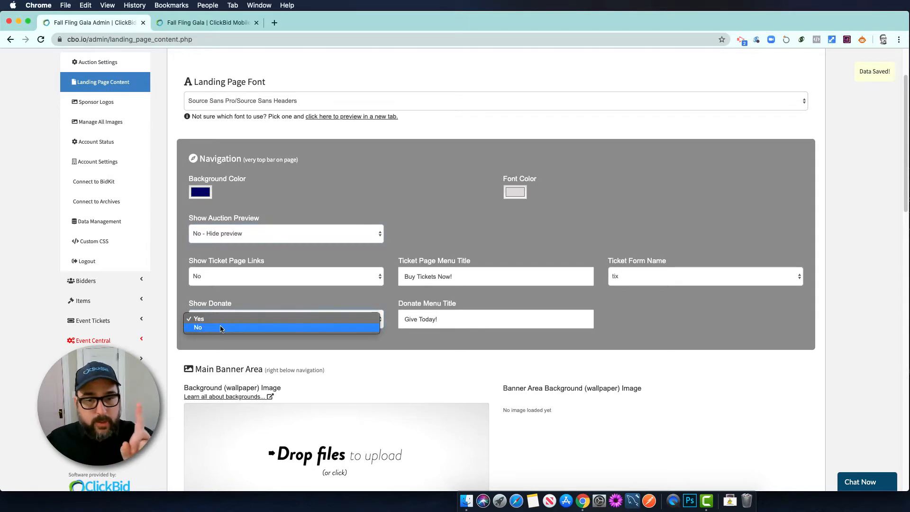
left_click(221, 326)
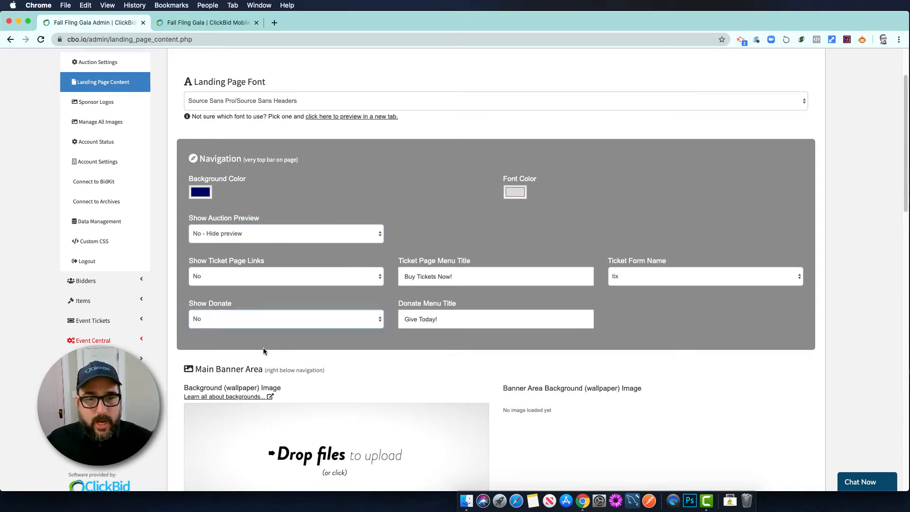
Open the navigation background colour picker and close it without changing the colour
left_click(203, 192)
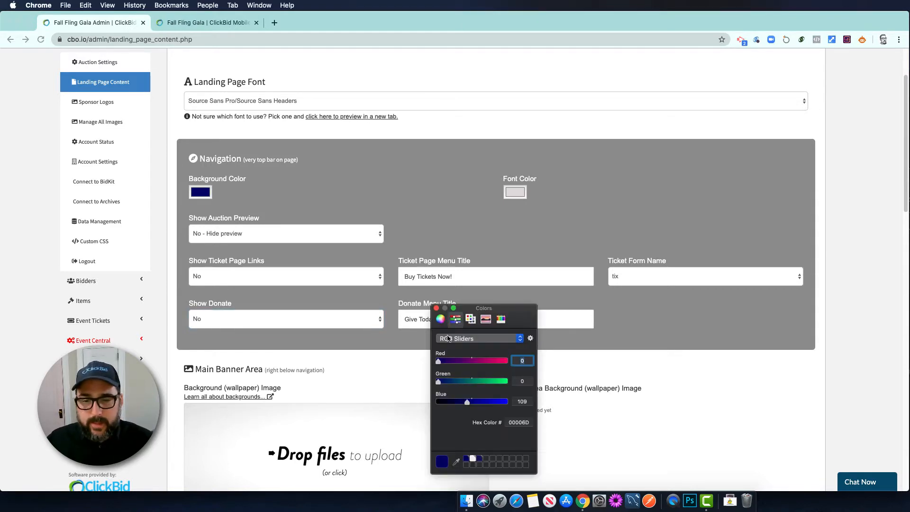
left_click(407, 221)
left_click(436, 308)
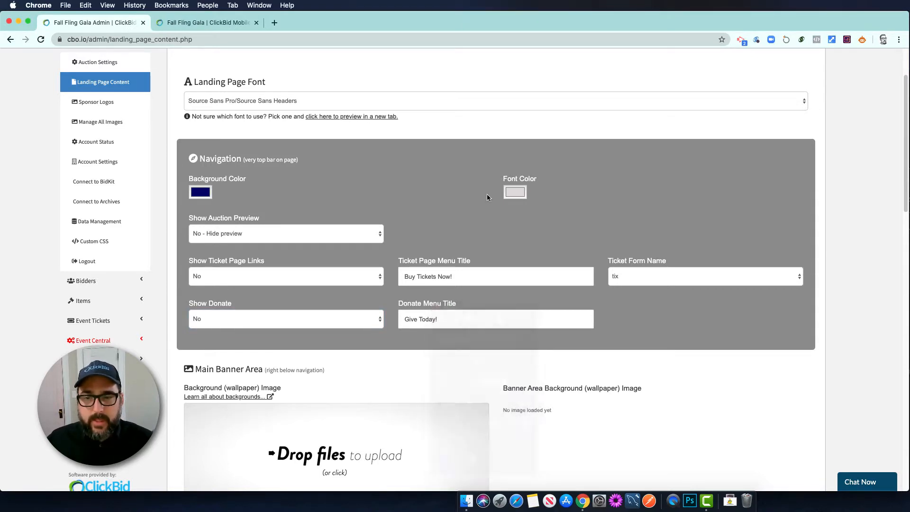
scroll(385, 246, "down", 3)
scroll(385, 247, "down", 5)
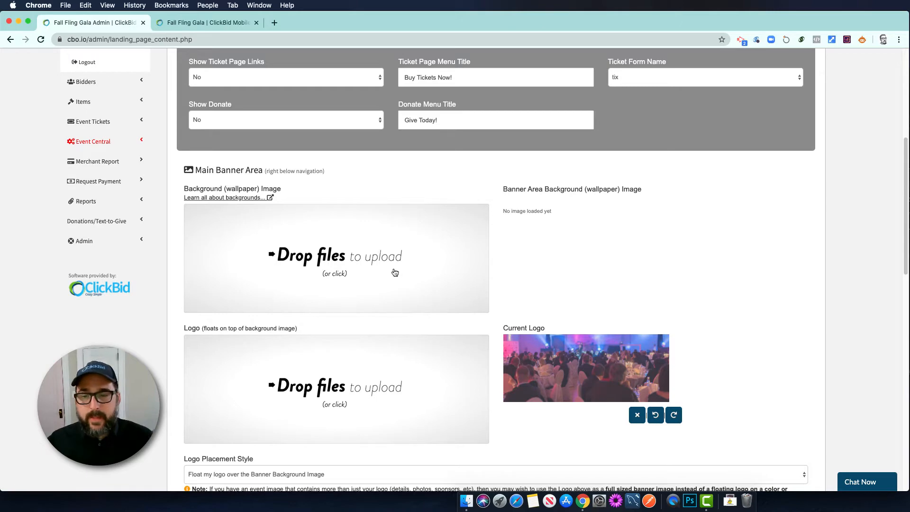
Remove the event photo logo and upload Copy of 400dpiLogo.png from Downloads as the new logo
left_click(635, 415)
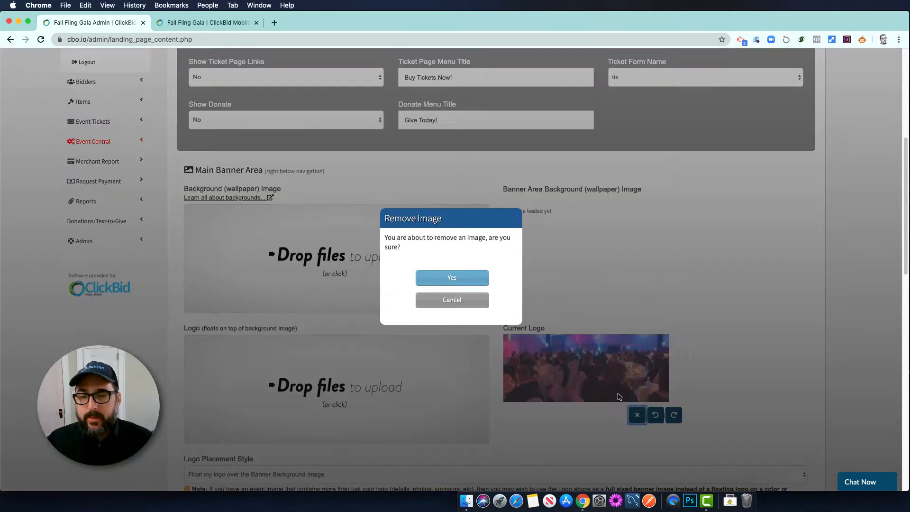
left_click(463, 284)
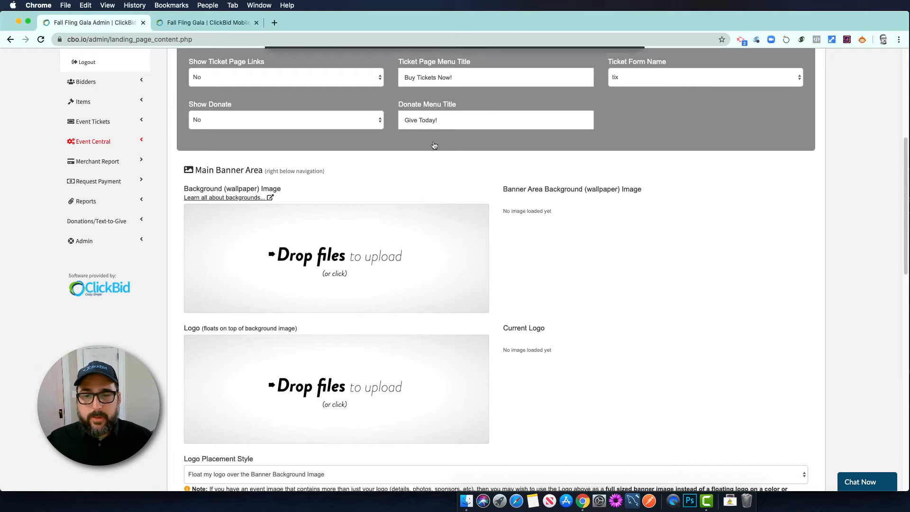
left_click(422, 213)
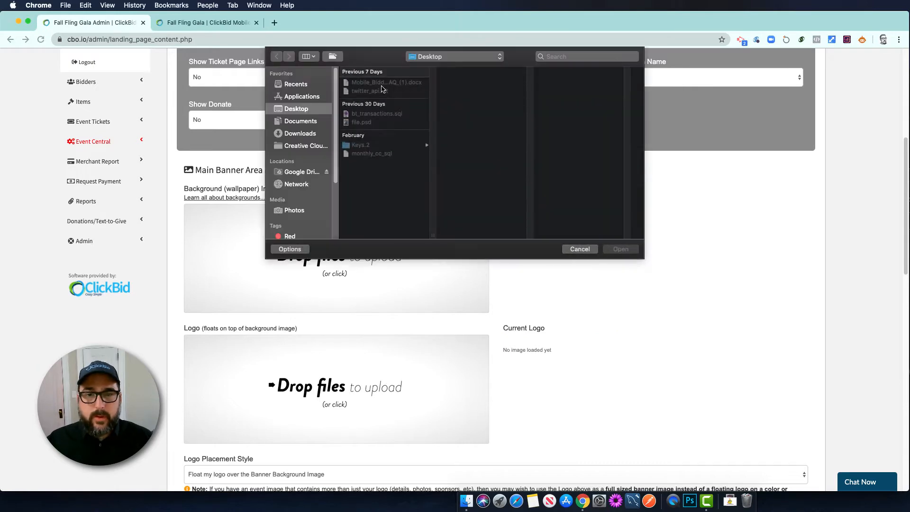
left_click(299, 135)
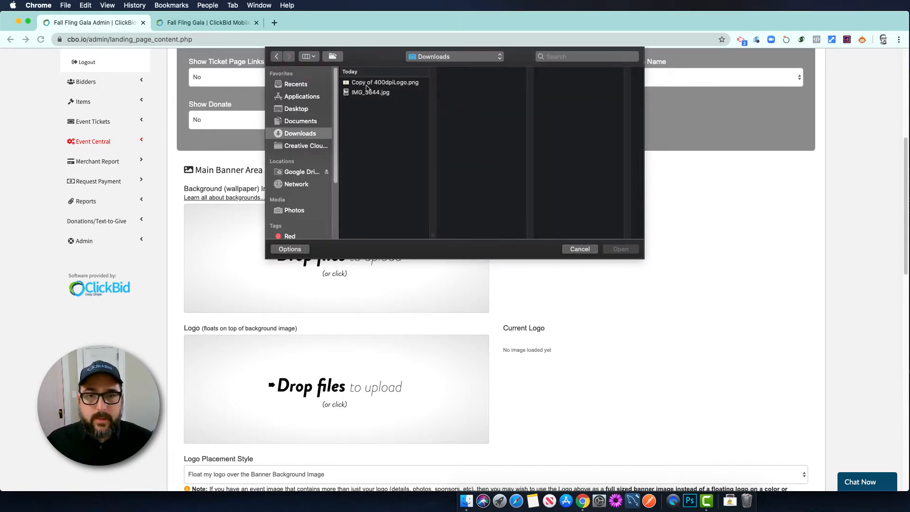
left_click(370, 85)
left_click(622, 249)
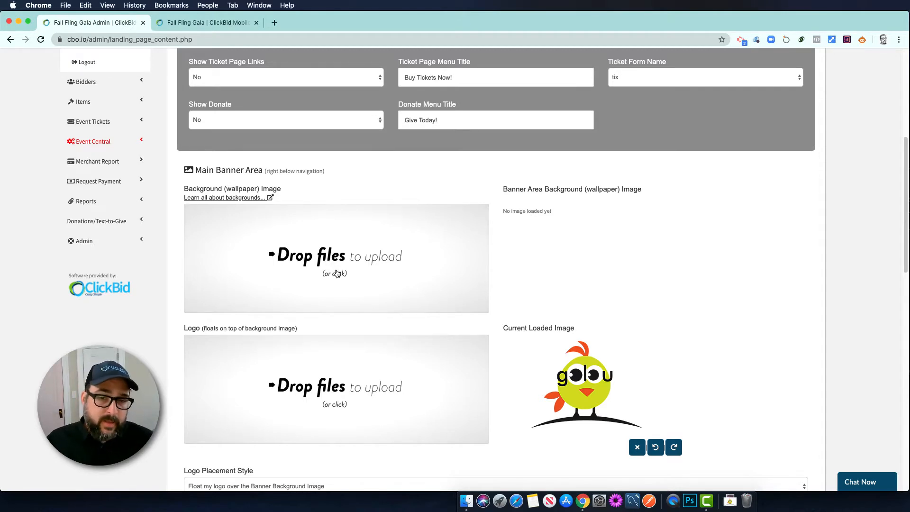
scroll(337, 274, "down", 6)
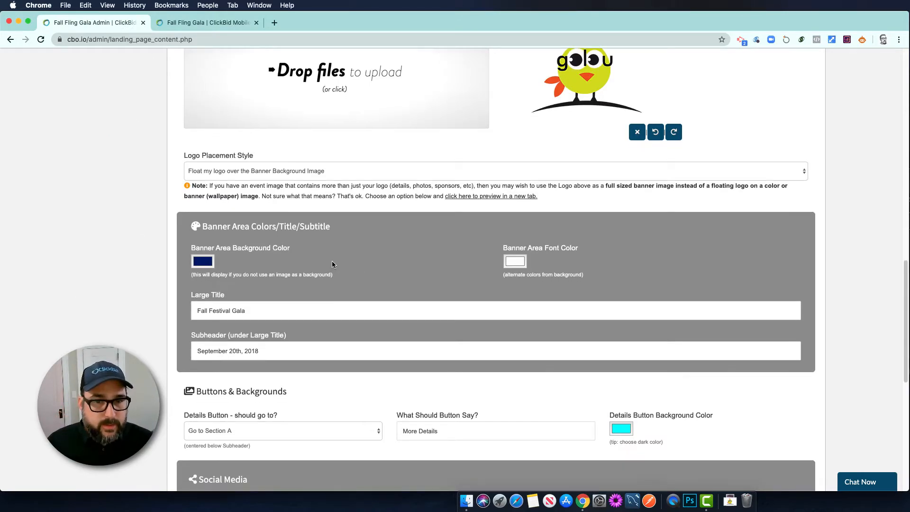
Set the Large Title to 'GivingTuesdayNow' and the Subheader to 'Help us during the challenging time.'
scroll(323, 228, "down", 2)
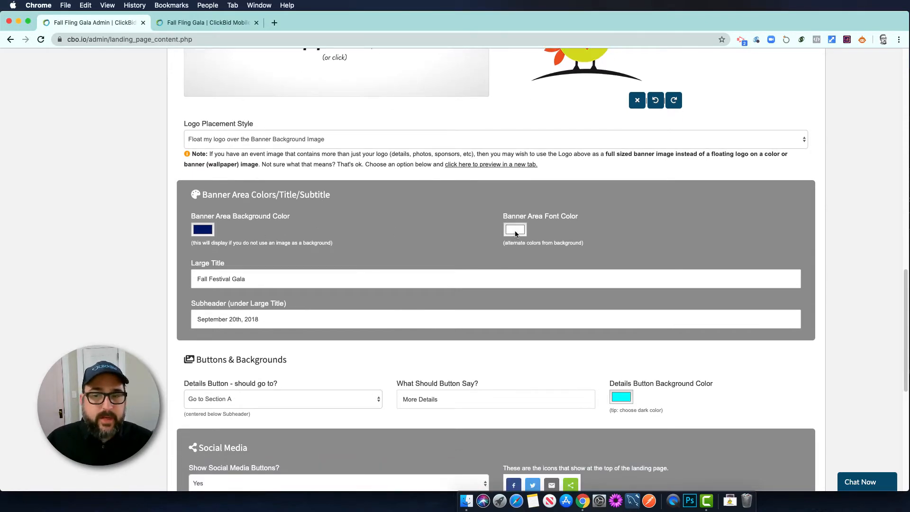
triple_click(262, 281)
type("Gi")
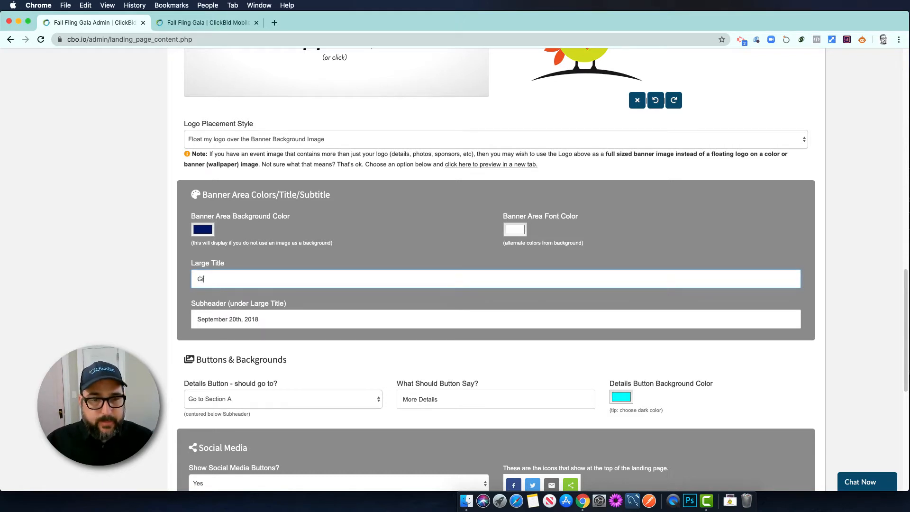
type("vingTuesdayNow")
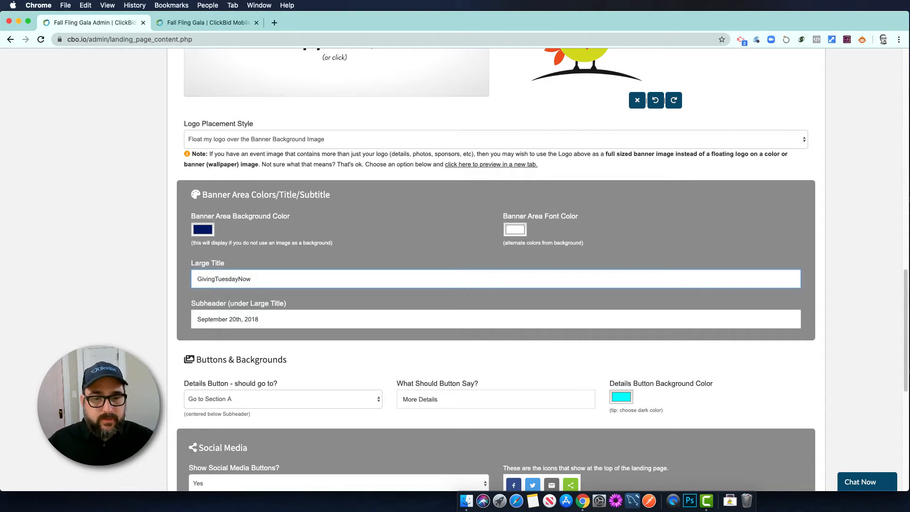
triple_click(264, 321)
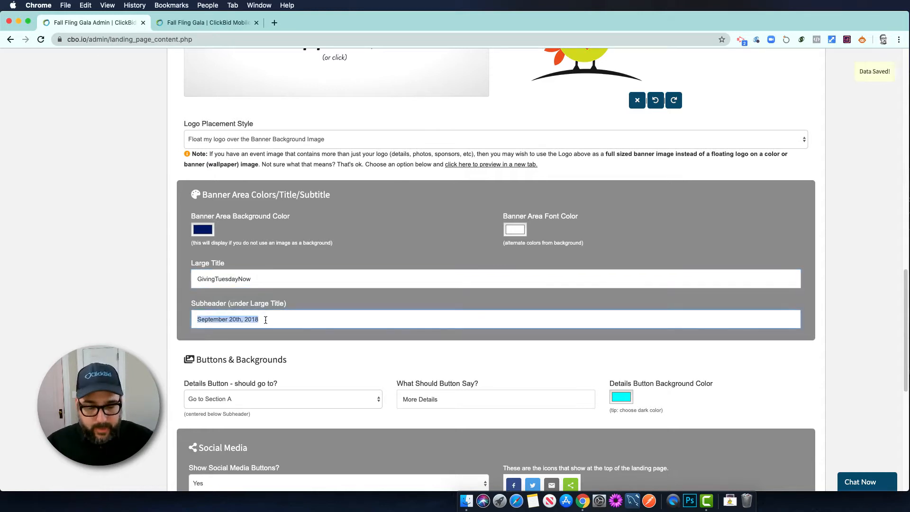
type("Help us")
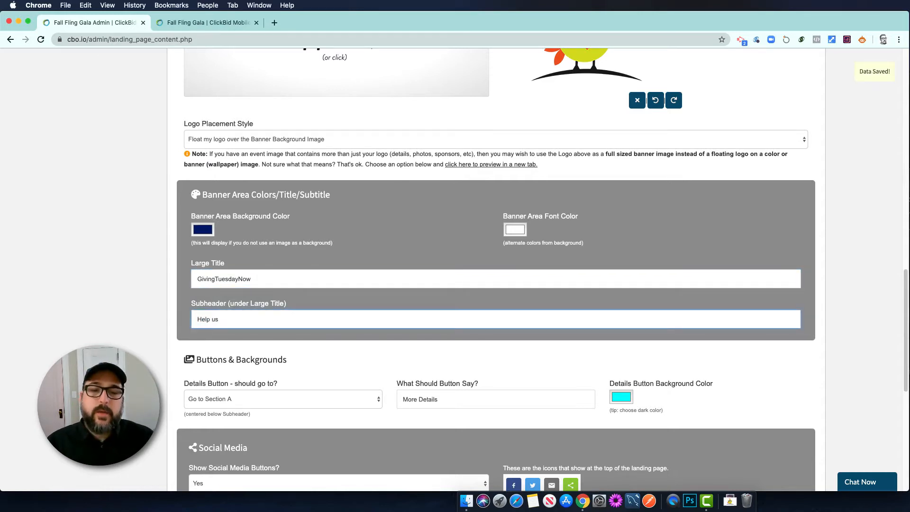
type(" during the challen")
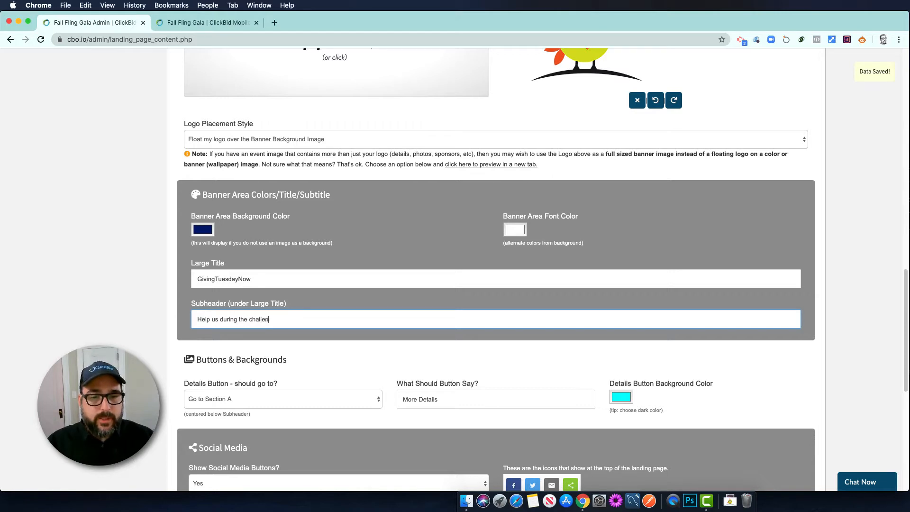
type("ging time.")
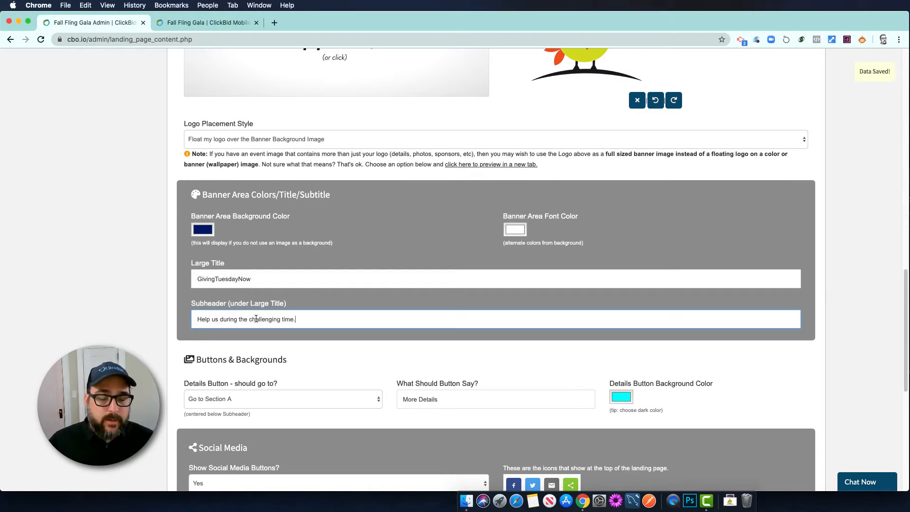
left_click_drag(326, 320, 195, 319)
left_click(203, 317)
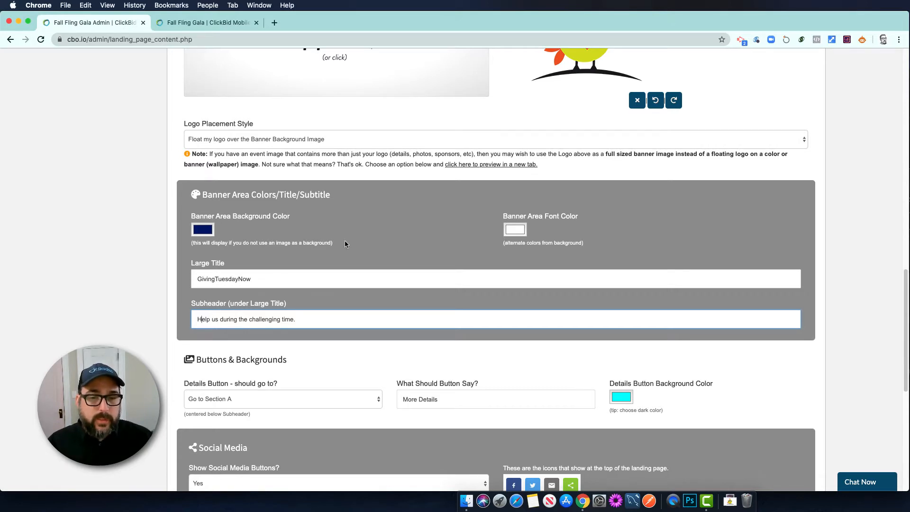
Rename the More Details button to 'Give Now', keeping it linked to Section A
scroll(394, 311, "down", 5)
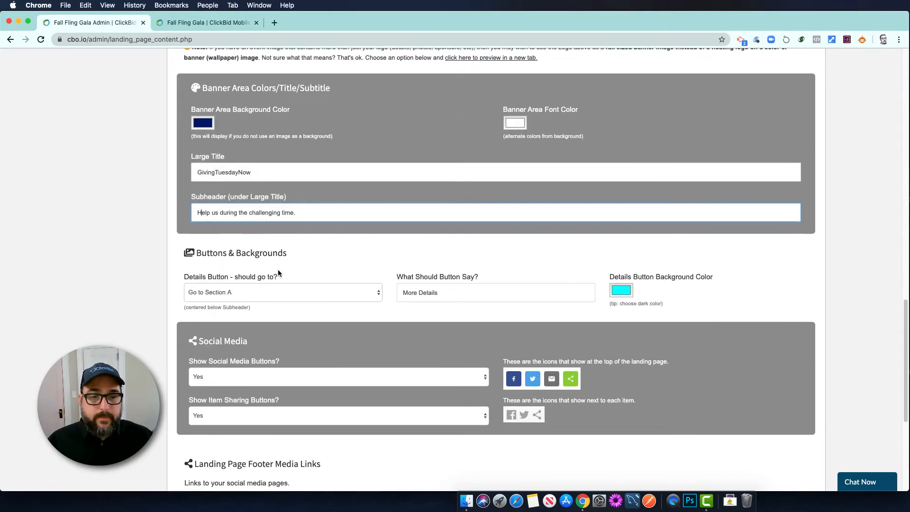
scroll(289, 260, "down", 1)
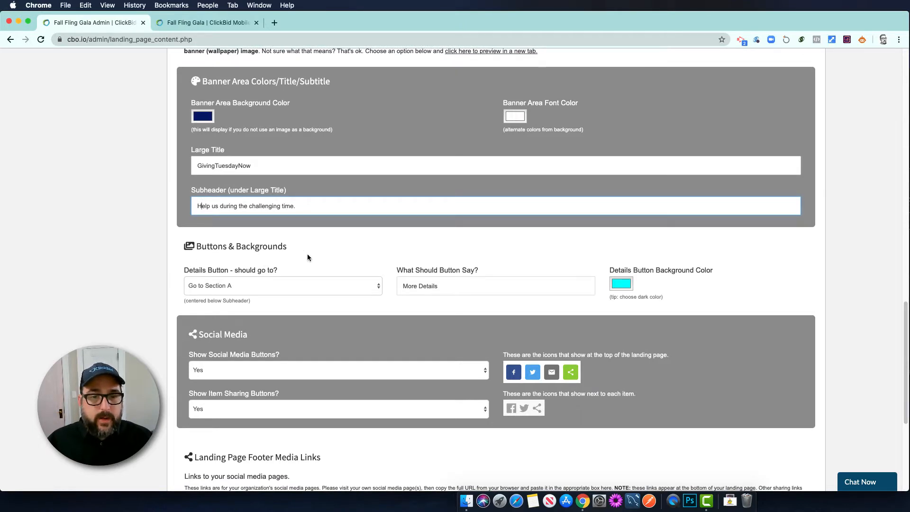
scroll(425, 259, "down", 1)
triple_click(426, 275)
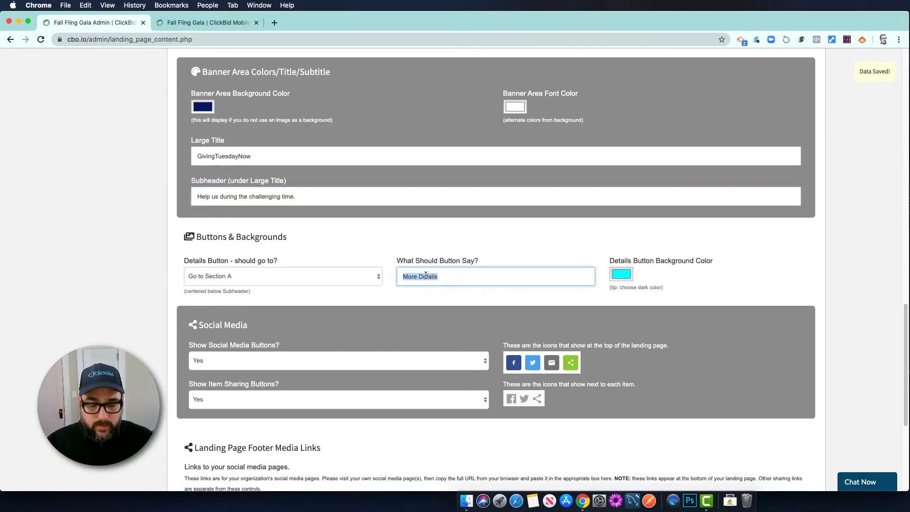
type("Give Now")
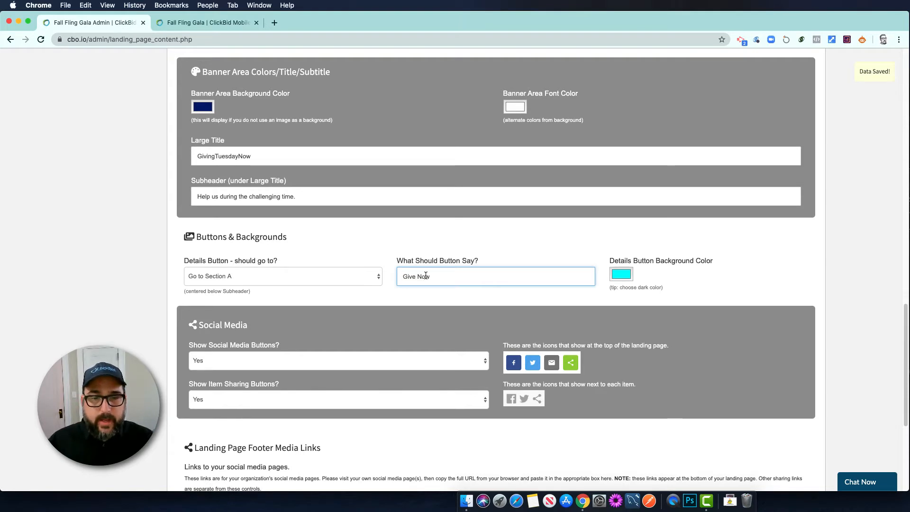
left_click(199, 277)
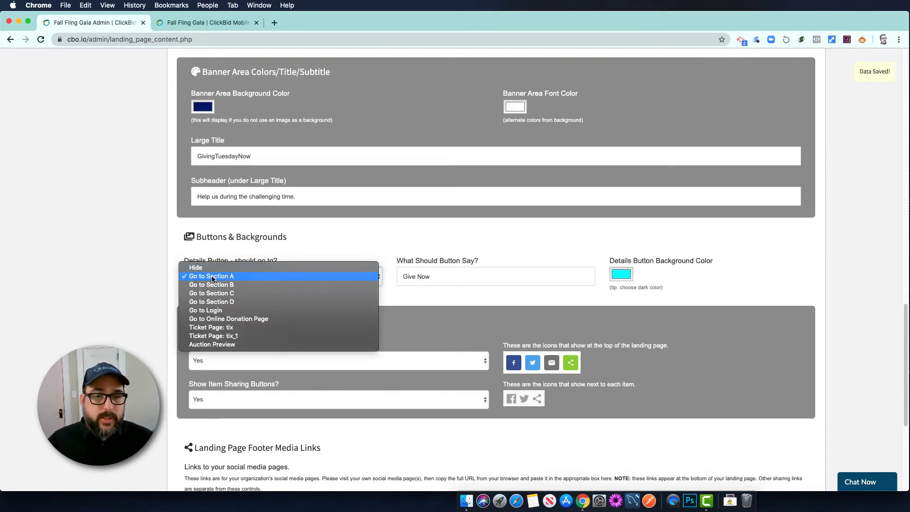
left_click(415, 256)
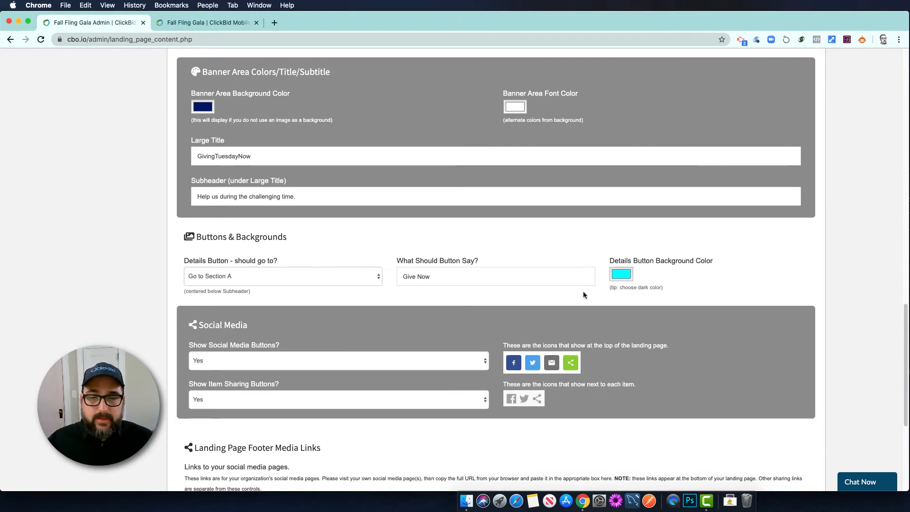
scroll(284, 322, "down", 1)
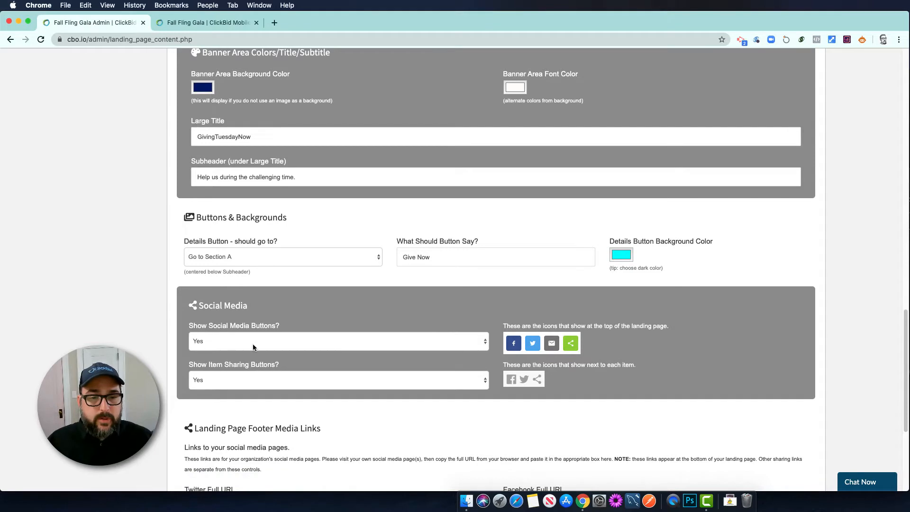
scroll(237, 389, "down", 3)
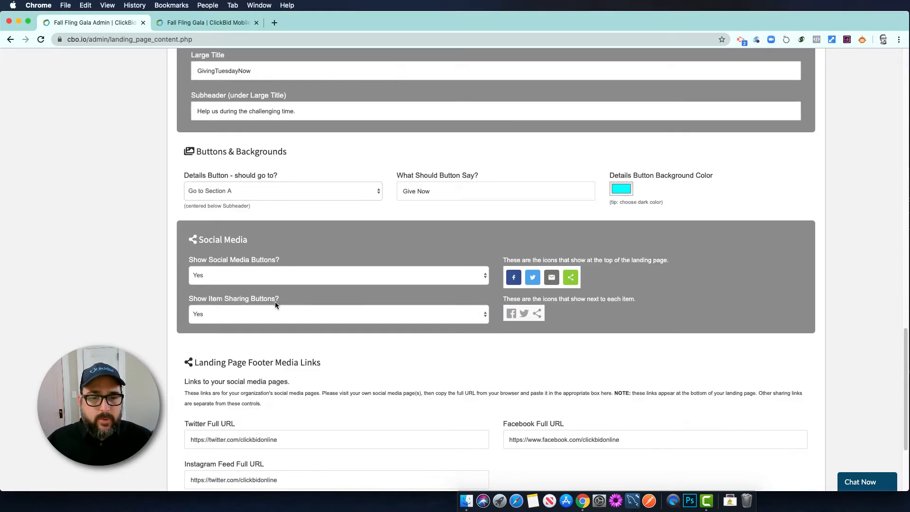
scroll(377, 380, "down", 1)
scroll(376, 377, "down", 3)
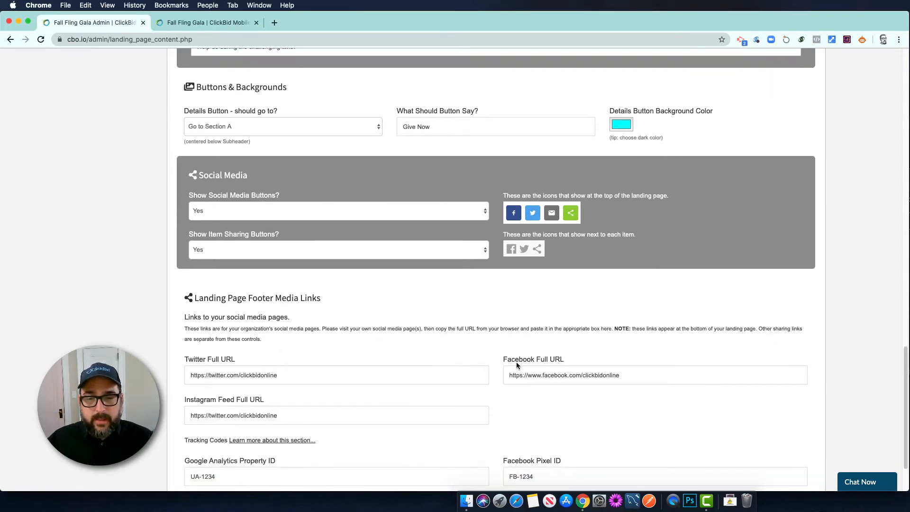
scroll(475, 404, "down", 3)
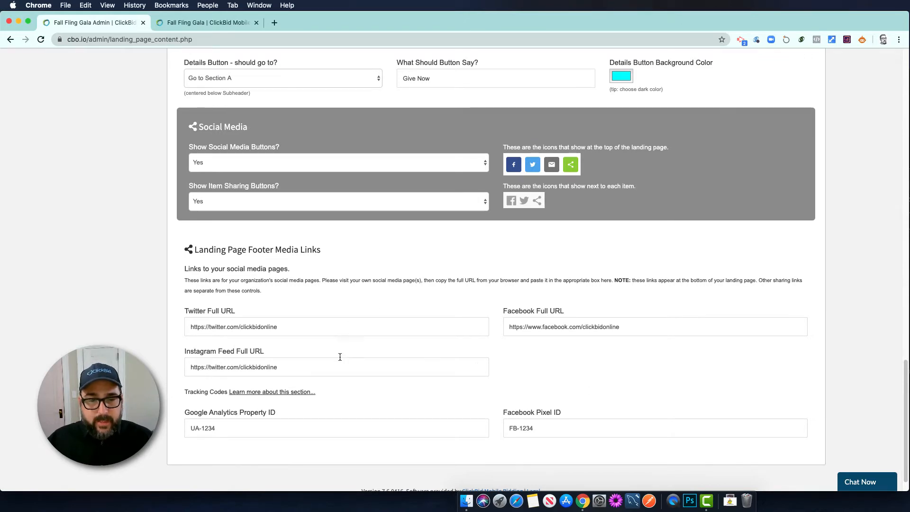
scroll(420, 360, "up", 15)
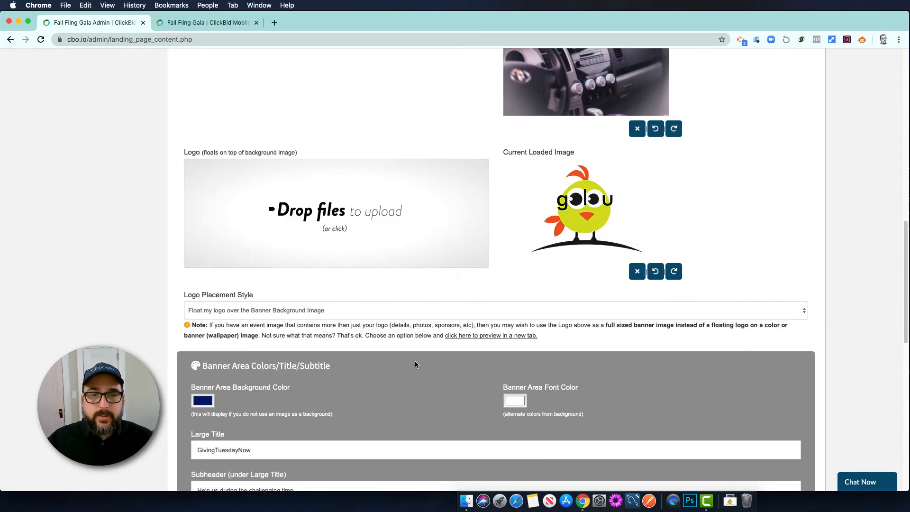
scroll(408, 361, "up", 10)
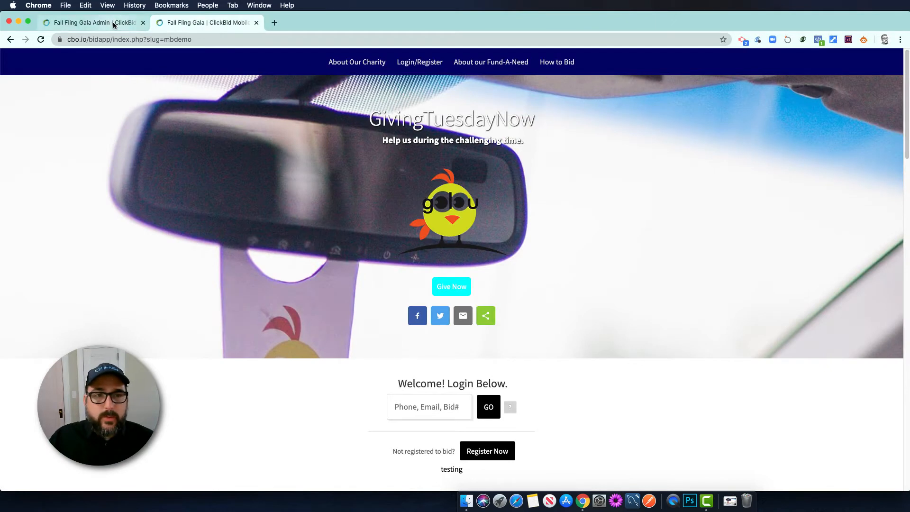
left_click(113, 22)
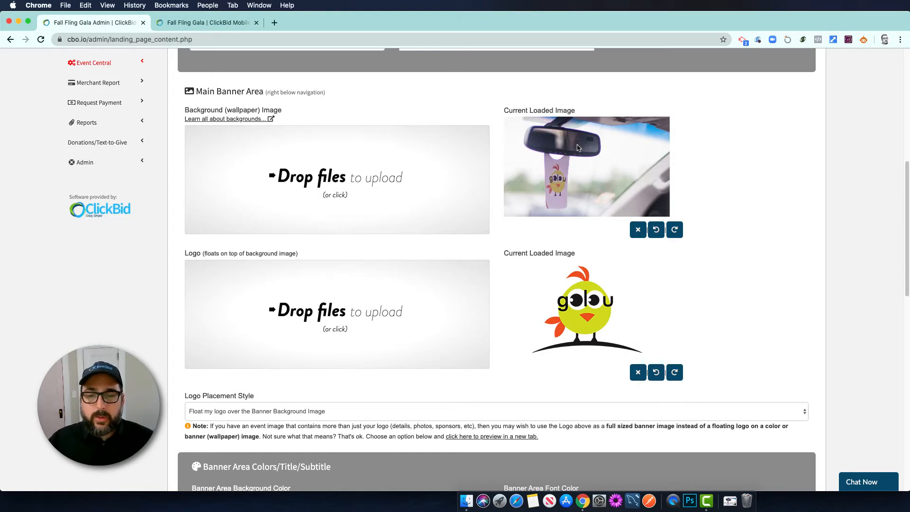
Set the Login/Register Area's Vertical Location to Hide Login/Register Area and reload the public landing page
scroll(277, 228, "up", 4)
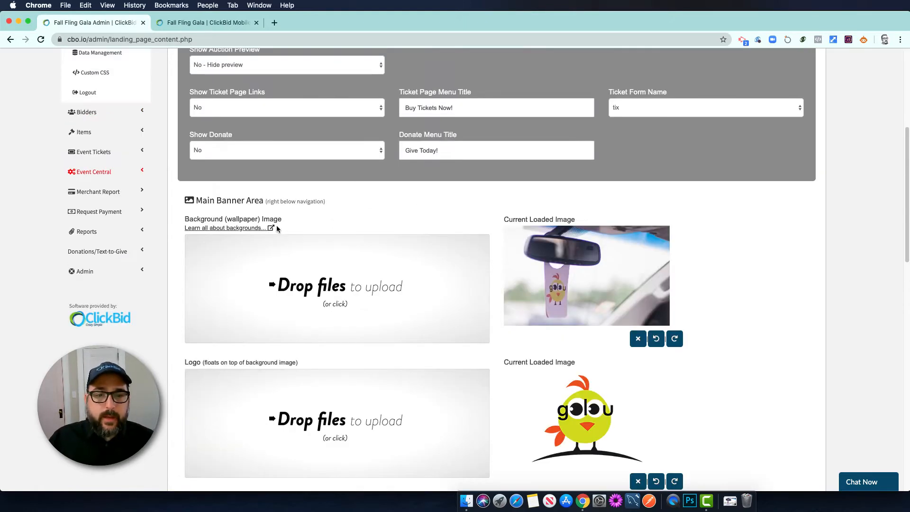
scroll(241, 231, "up", 4)
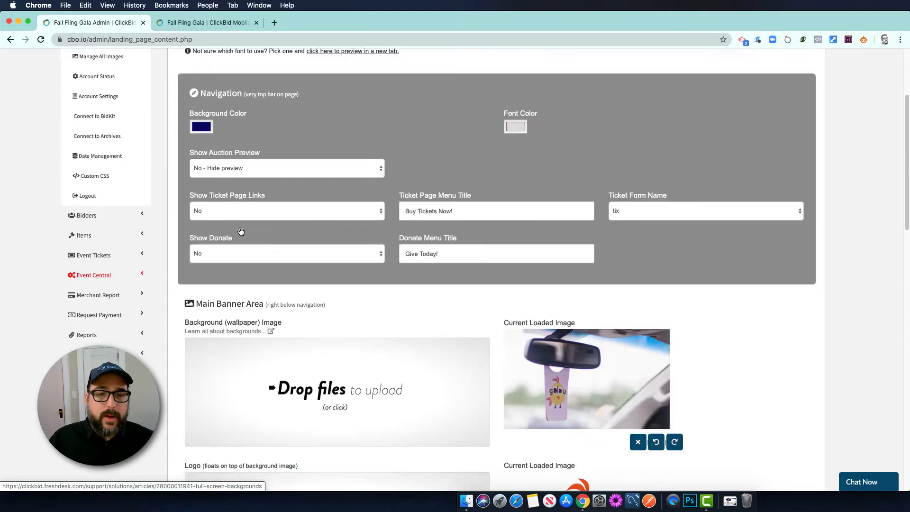
scroll(241, 231, "up", 5)
left_click(261, 120)
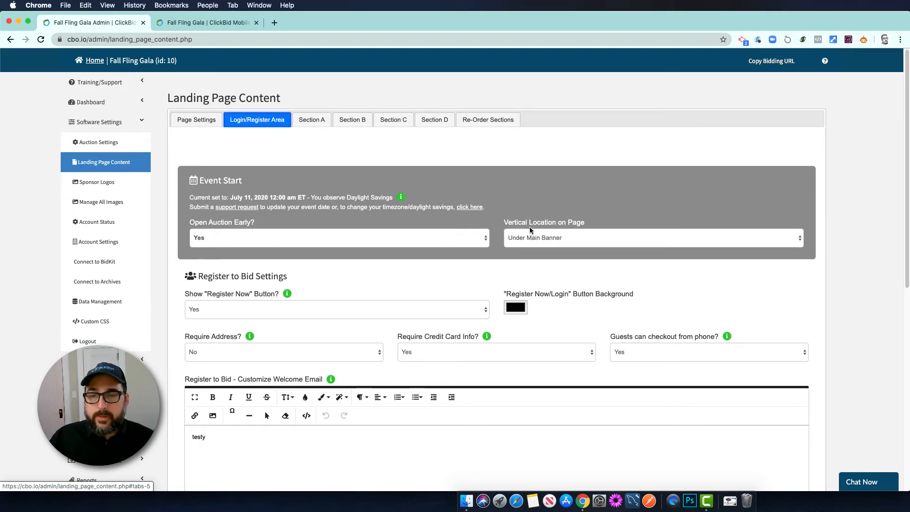
left_click(551, 236)
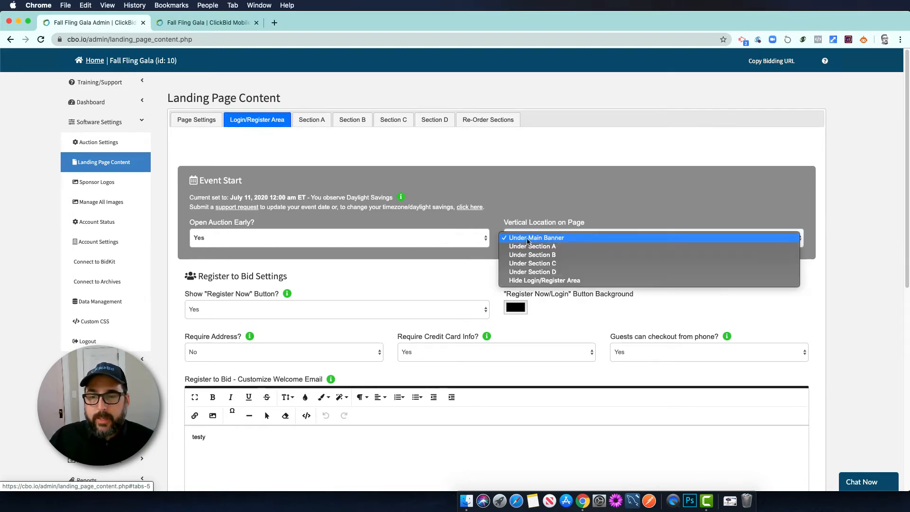
left_click(519, 282)
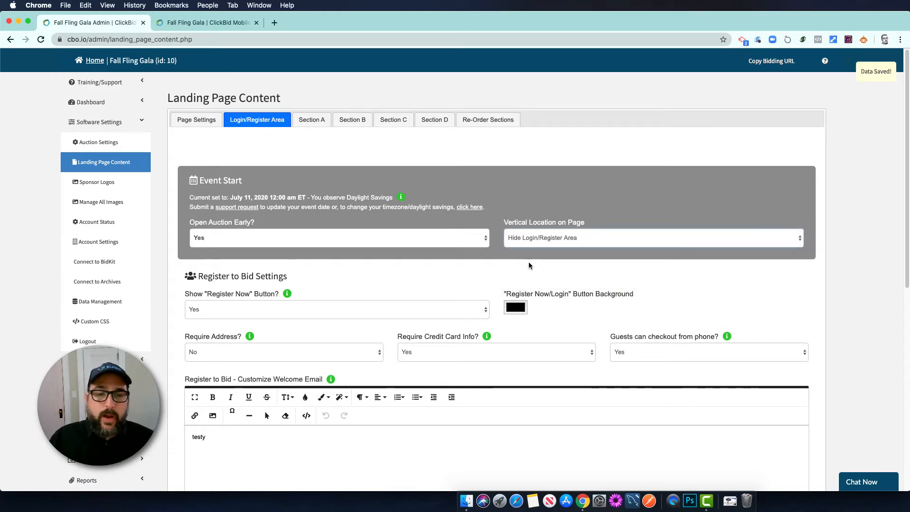
left_click(204, 24)
key("super+r")
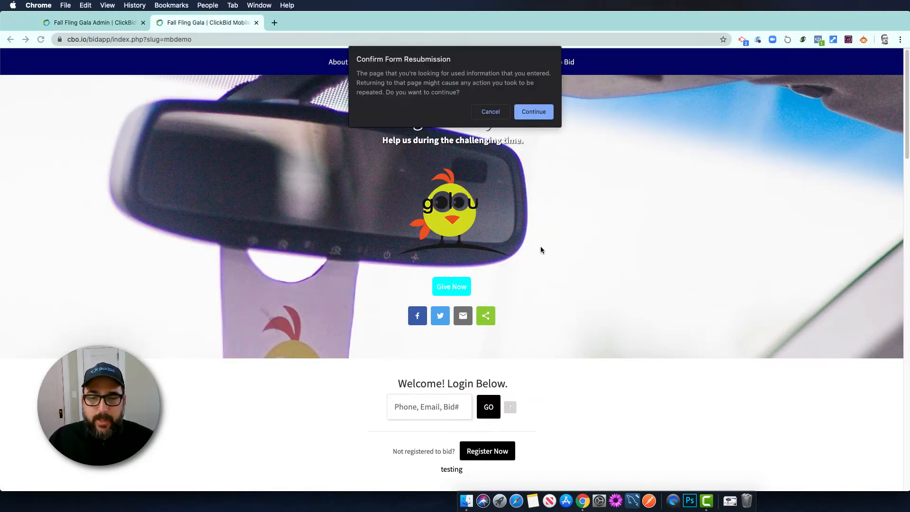
Continue the reload, check the public page now lacks the login area, and return to the admin tab
left_click(534, 112)
scroll(550, 323, "down", 1)
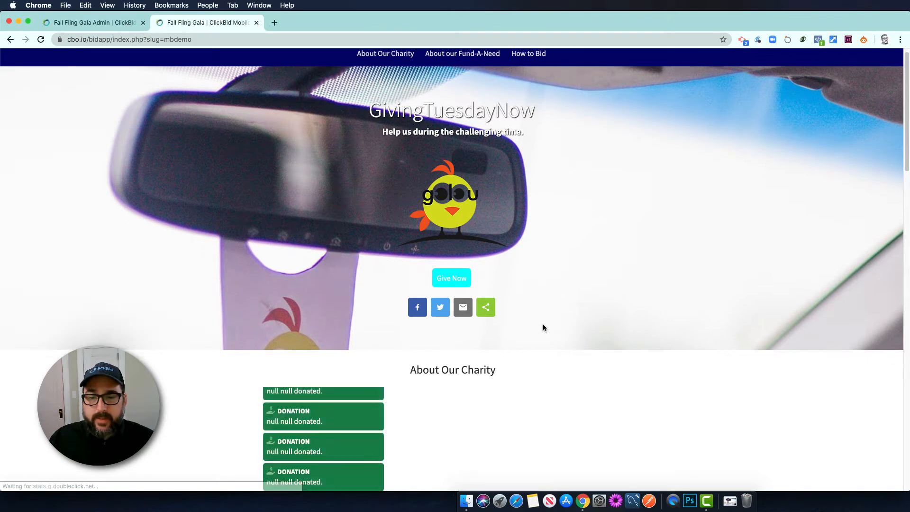
scroll(508, 357, "down", 10)
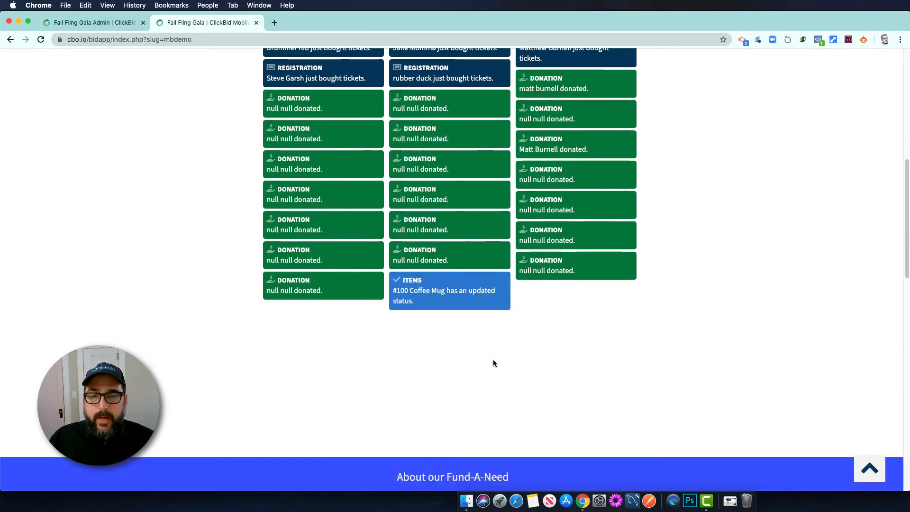
scroll(493, 363, "down", 10)
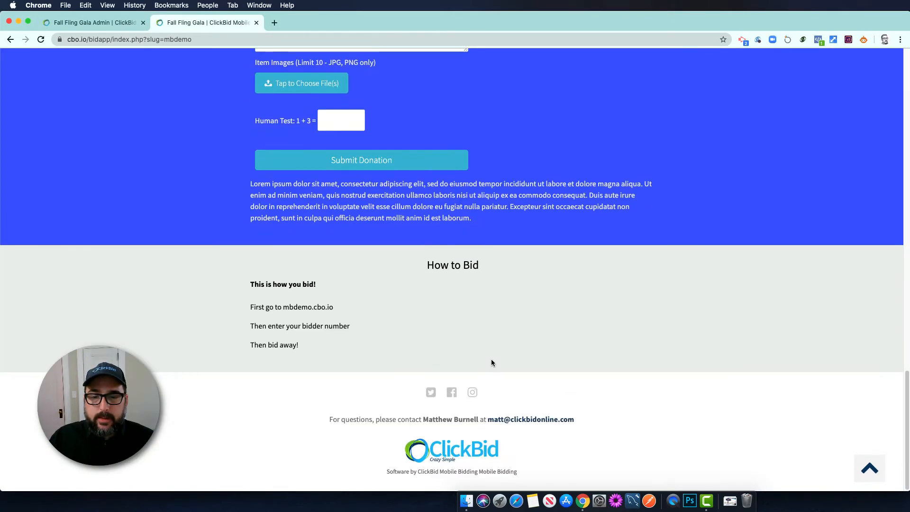
scroll(492, 359, "up", 10)
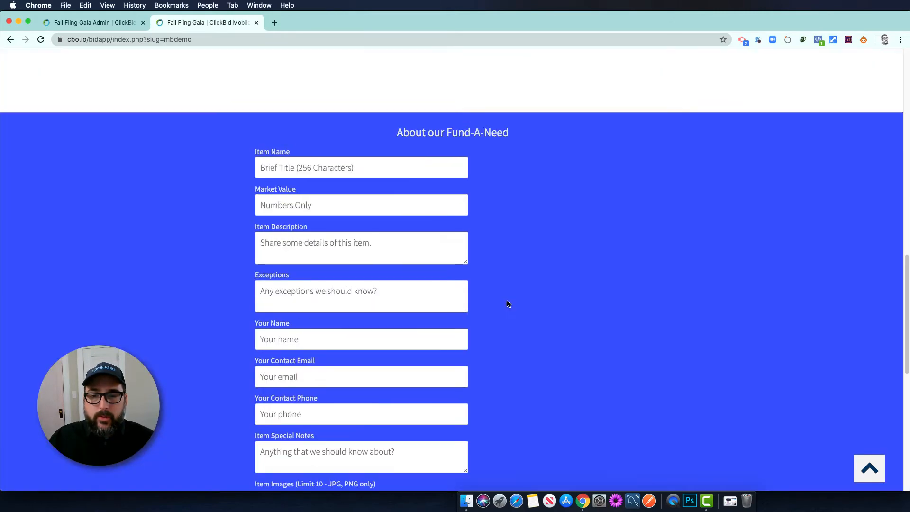
scroll(508, 304, "up", 5)
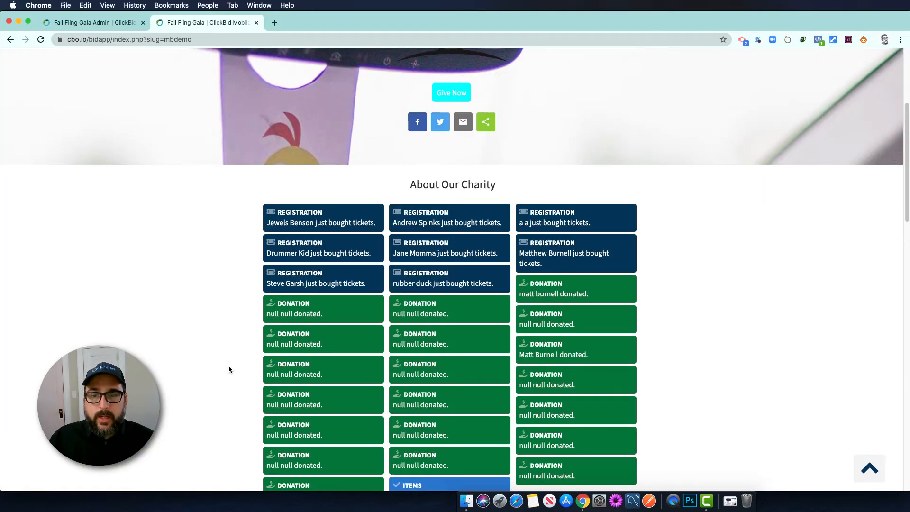
left_click(96, 19)
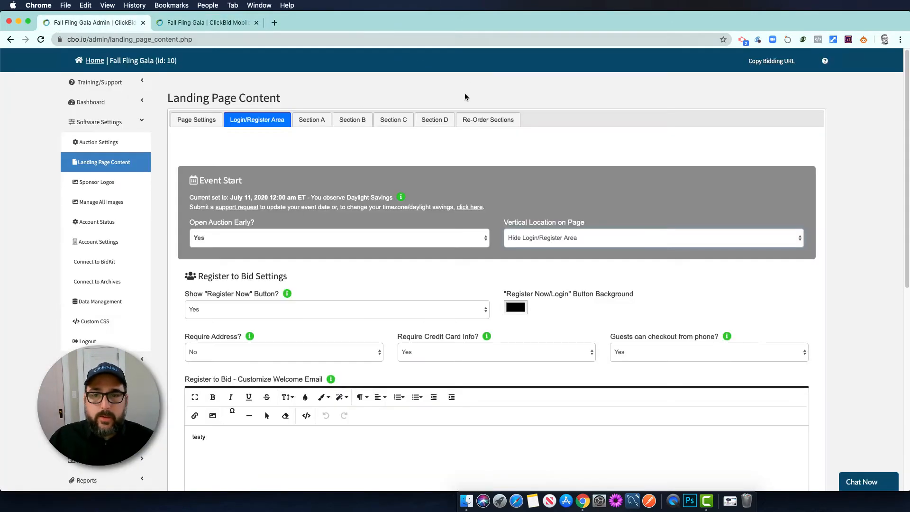
Look through Sections B, C and D, then return to Section A's content settings
left_click(315, 122)
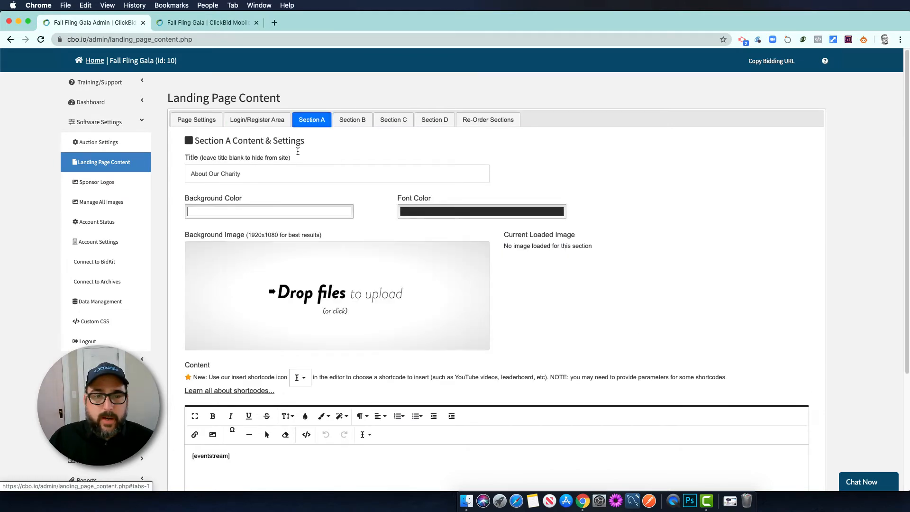
left_click(357, 124)
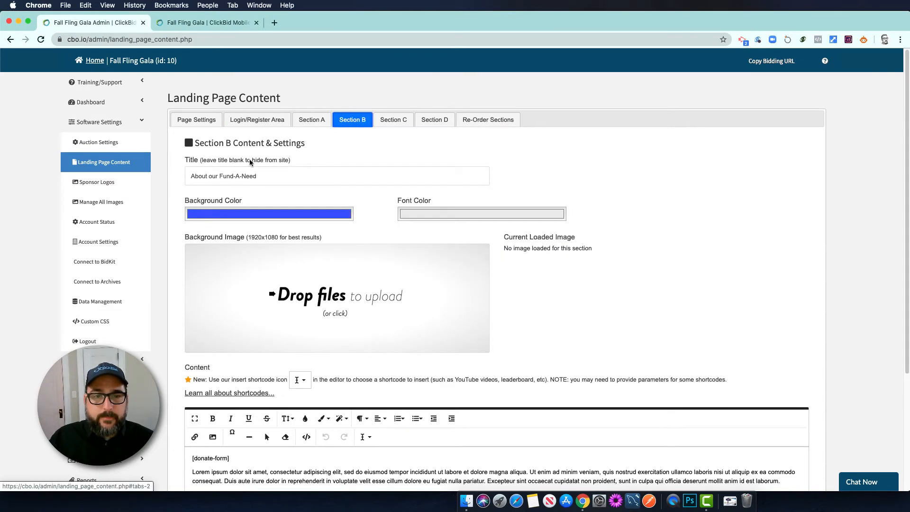
left_click(393, 132)
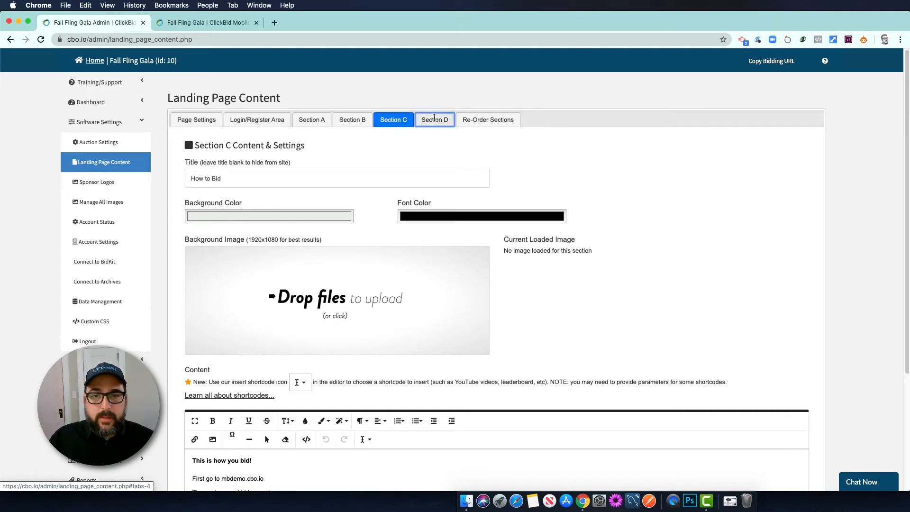
left_click(433, 120)
left_click(216, 181)
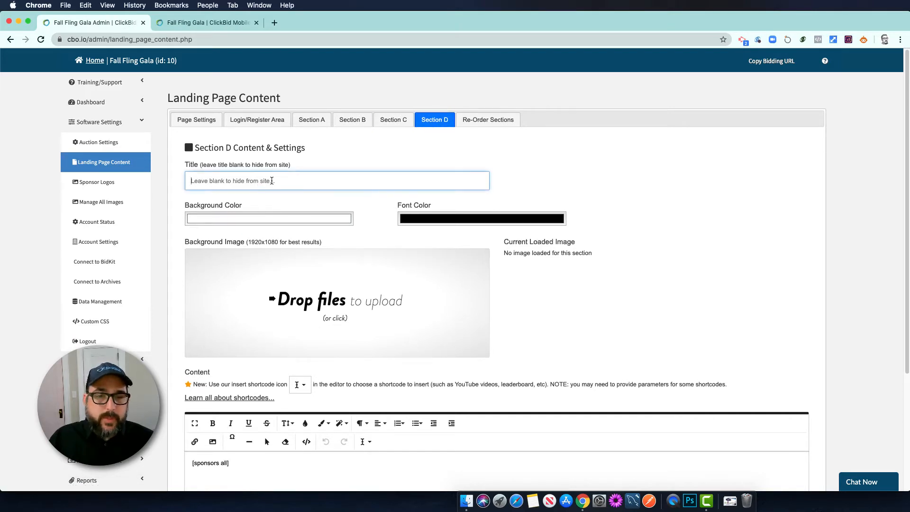
left_click(312, 120)
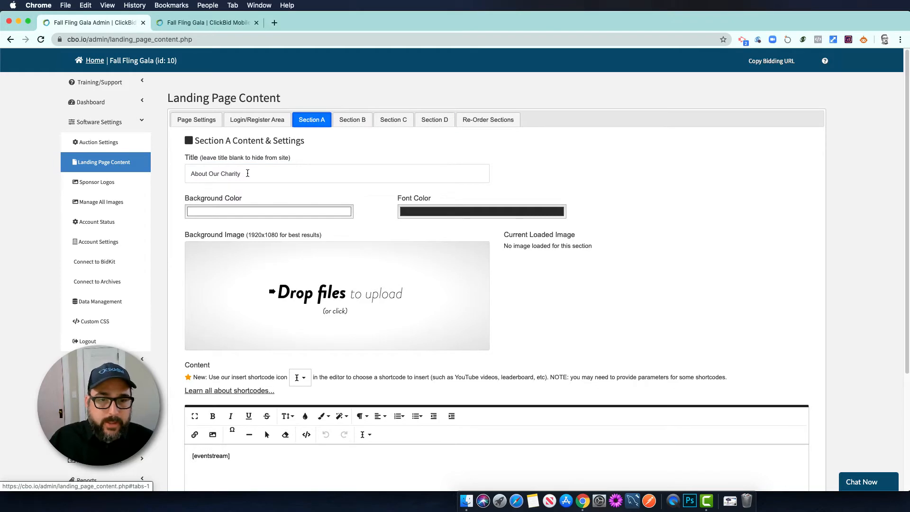
Retitle Section A from 'About Our Charity' to 'Donate Now' and delete its [eventstream] content
left_click_drag(247, 173, 183, 176)
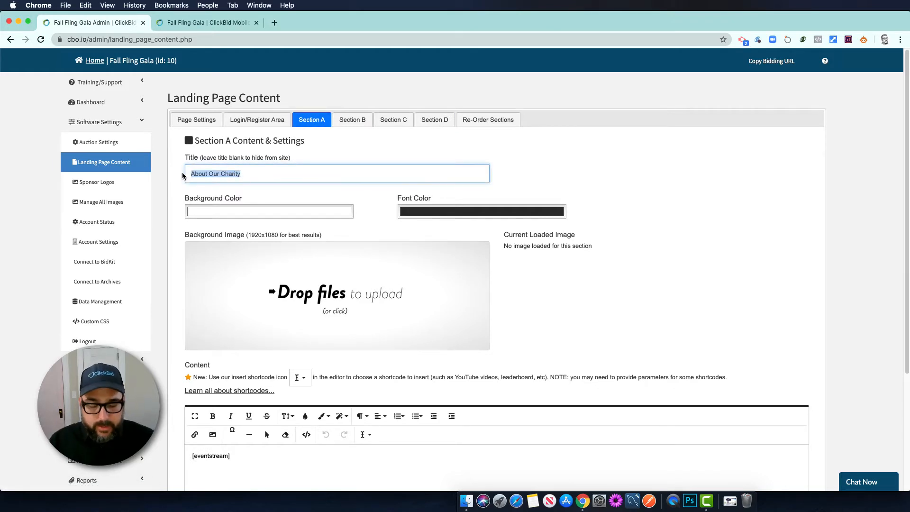
type("Donate Now")
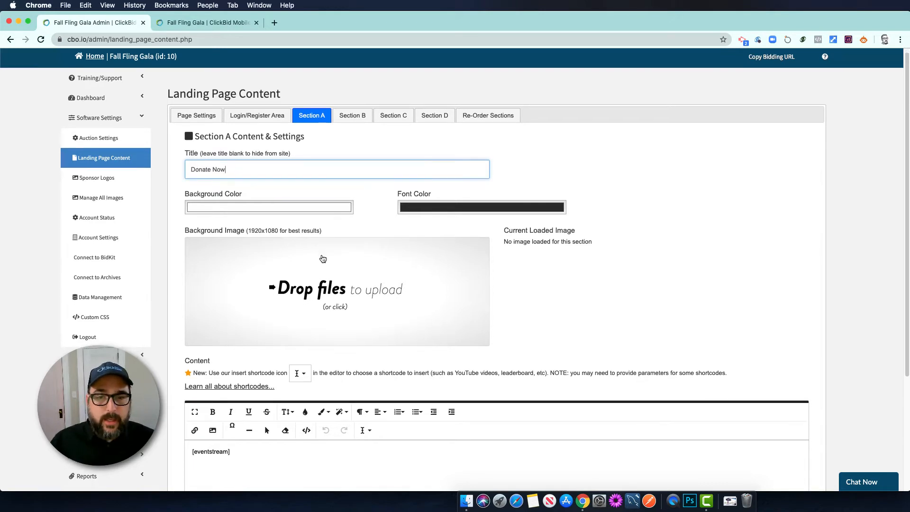
scroll(271, 187, "down", 1)
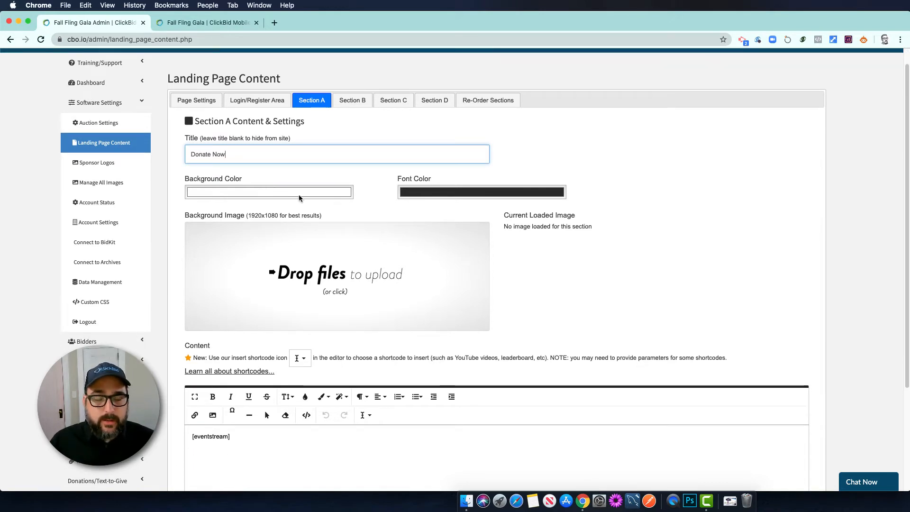
scroll(439, 302, "down", 2)
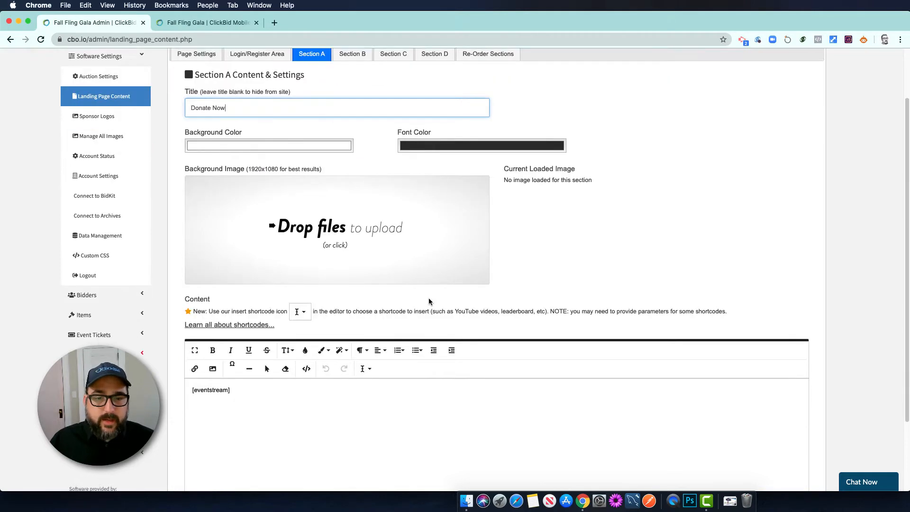
left_click_drag(246, 394, 197, 392)
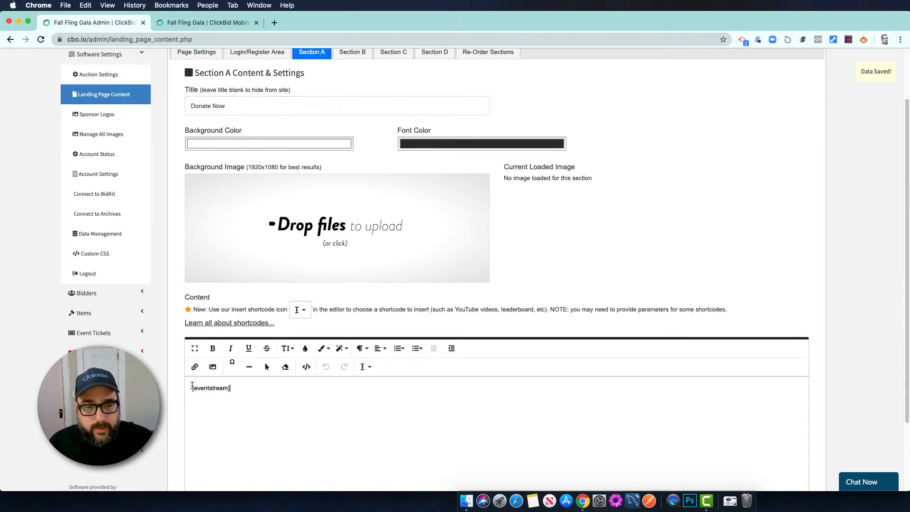
key("ctrl+a")
key("BackSpace")
scroll(267, 358, "down", 3)
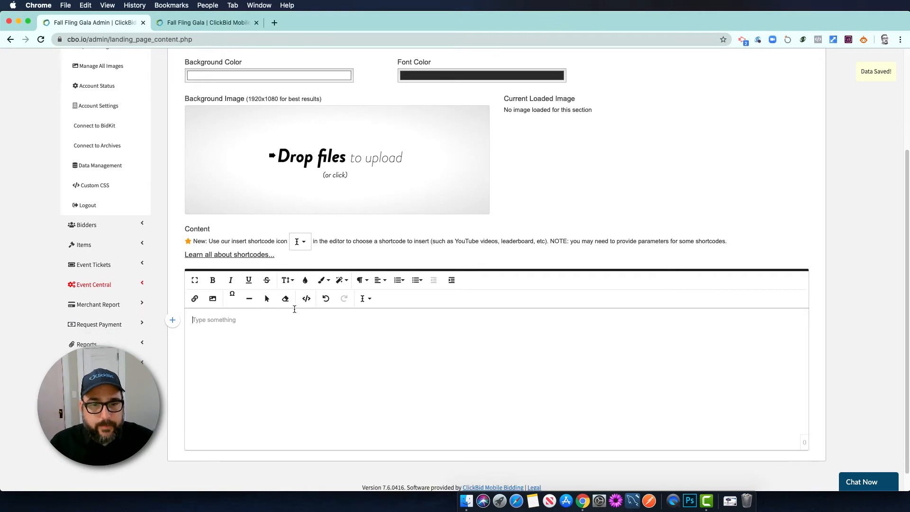
Insert the Embed Website [iframe url=VALID URL] shortcode into Section A, then expand Donations/Text-to-Give
left_click(307, 241)
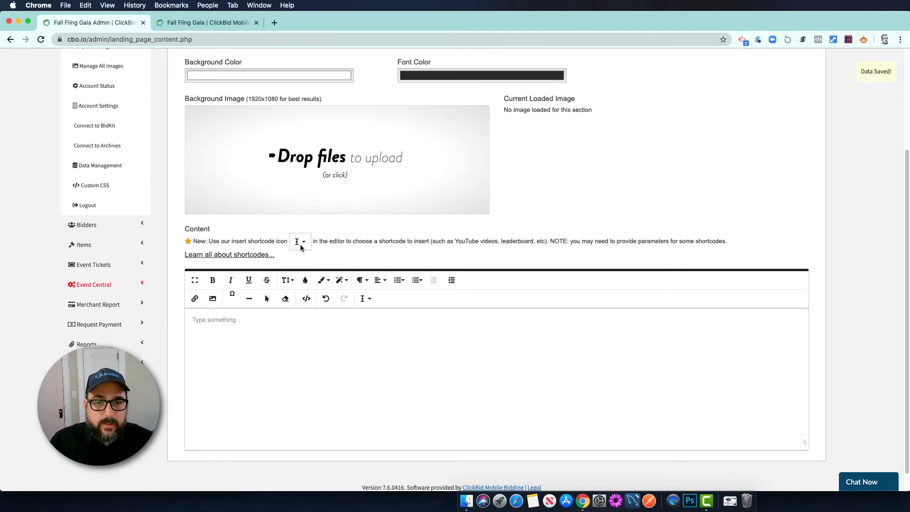
left_click(365, 299)
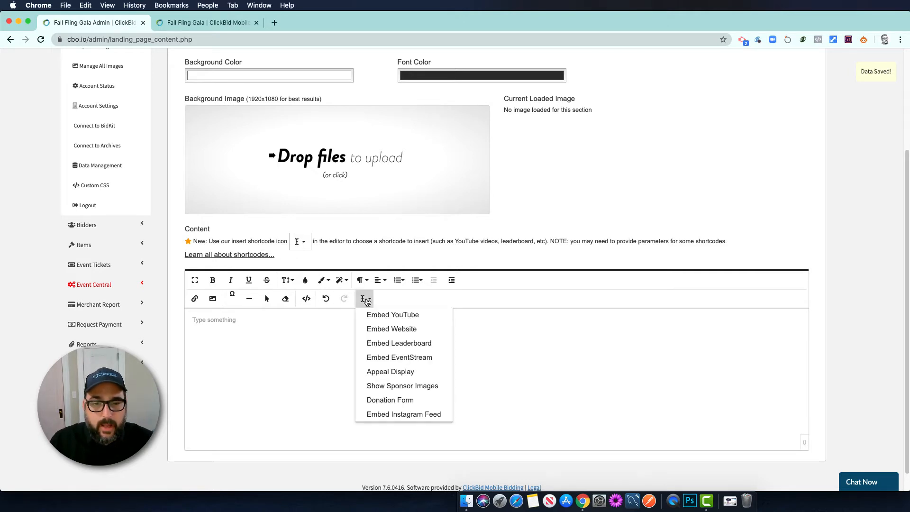
left_click(380, 330)
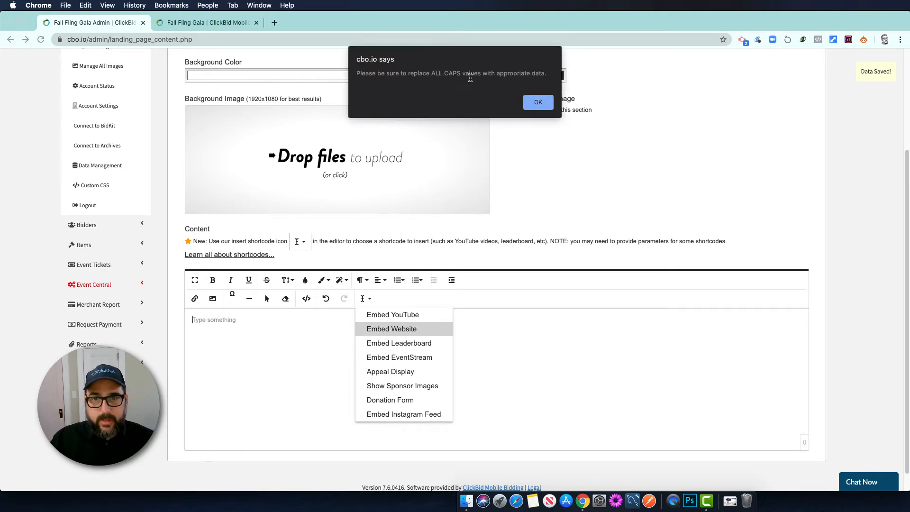
left_click(538, 103)
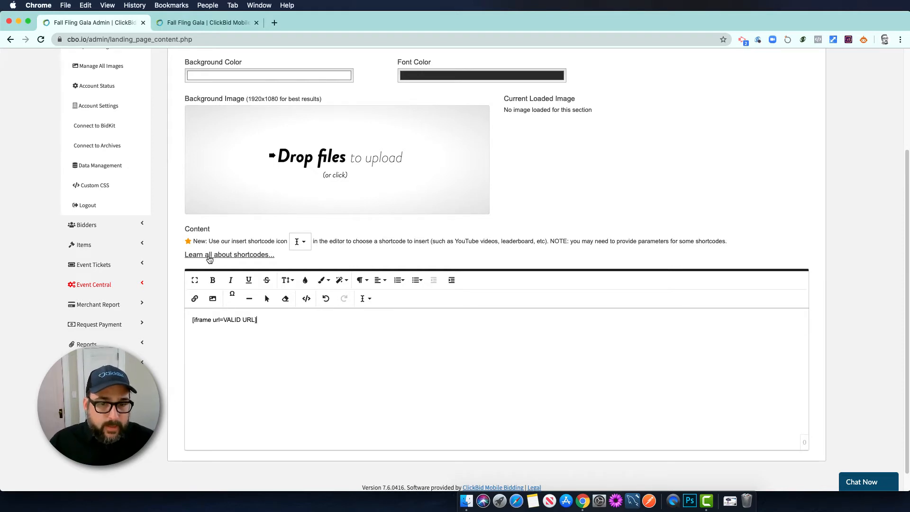
scroll(214, 168, "up", 3)
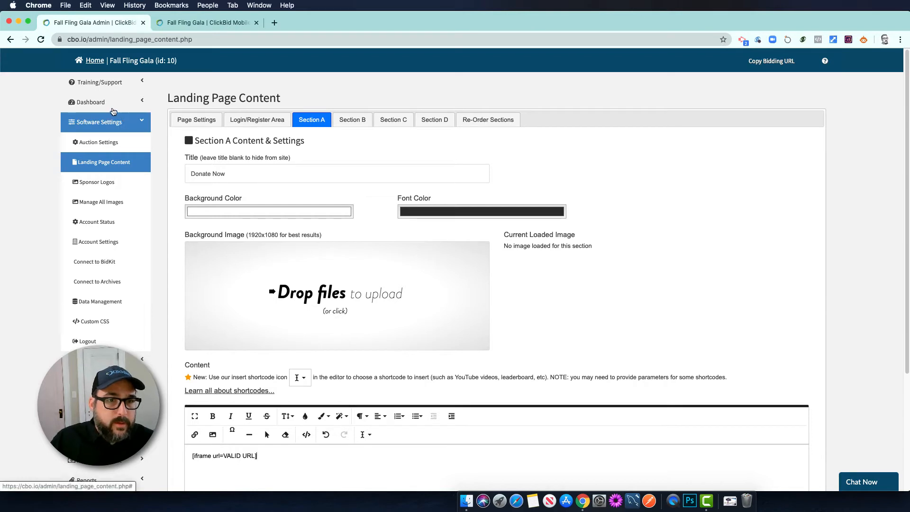
scroll(90, 299, "down", 1)
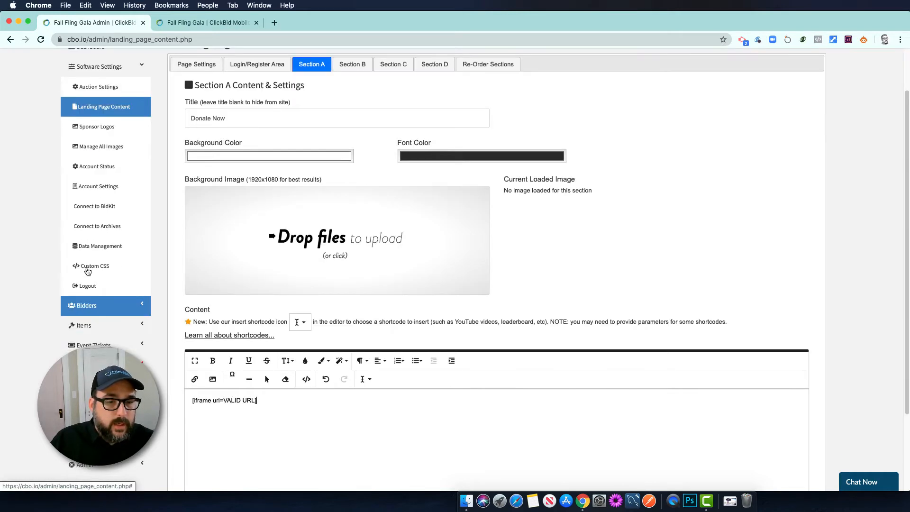
scroll(89, 242, "up", 1)
scroll(89, 280, "down", 3)
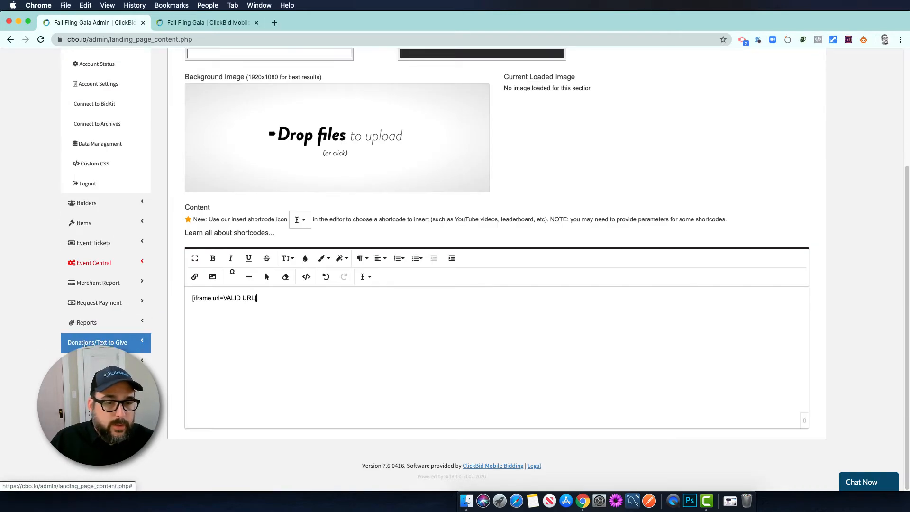
left_click(85, 344)
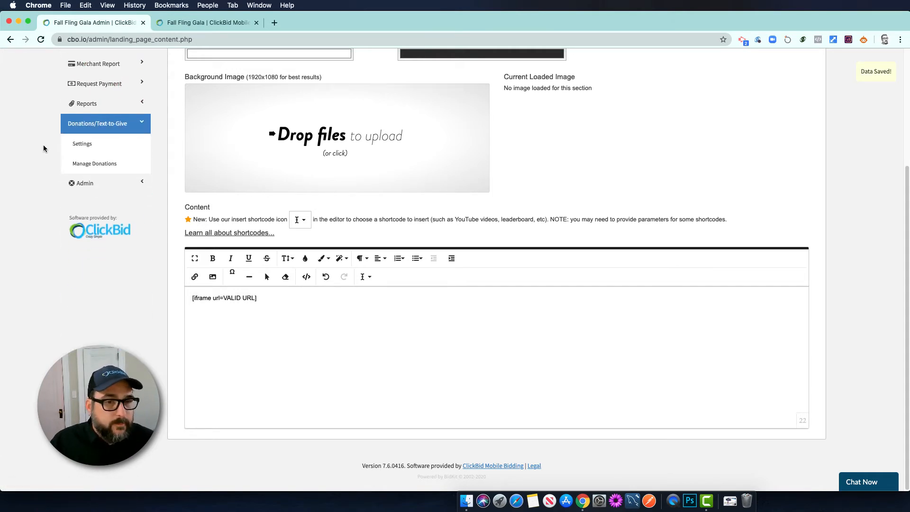
right_click(82, 146)
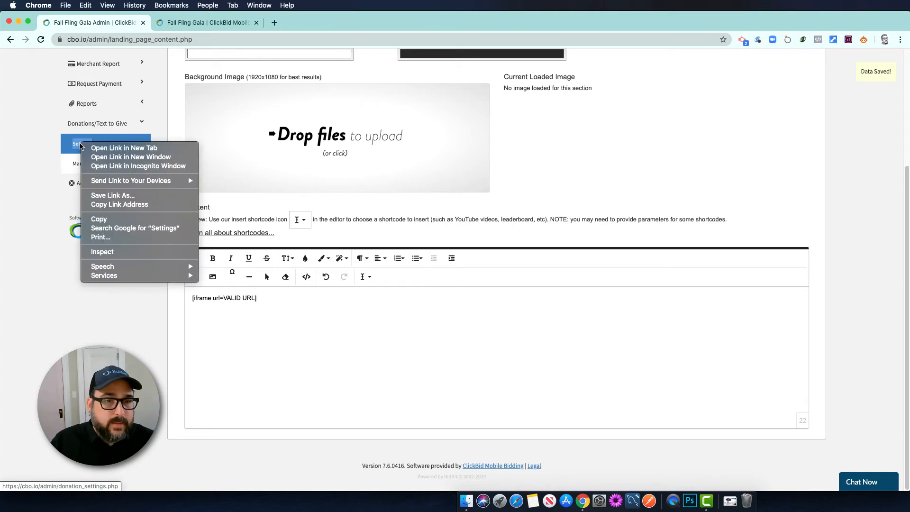
left_click(108, 149)
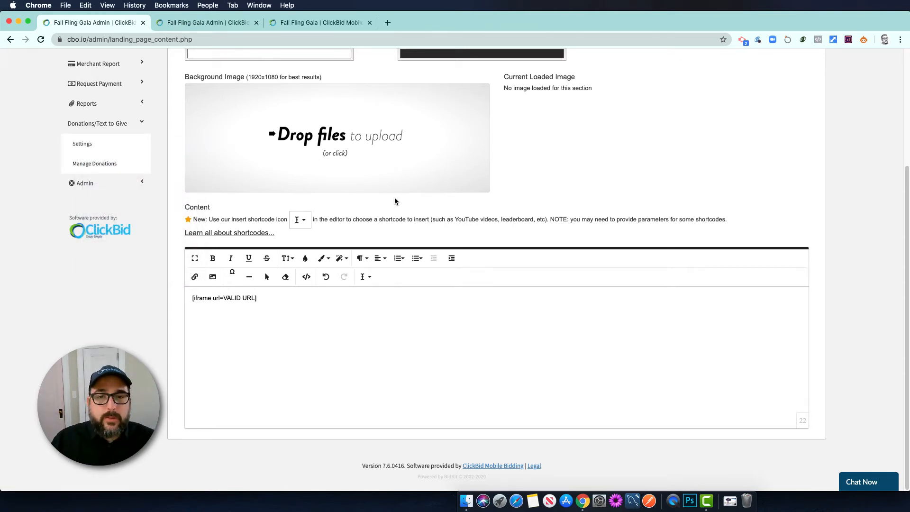
scroll(394, 201, "up", 5)
scroll(386, 200, "down", 3)
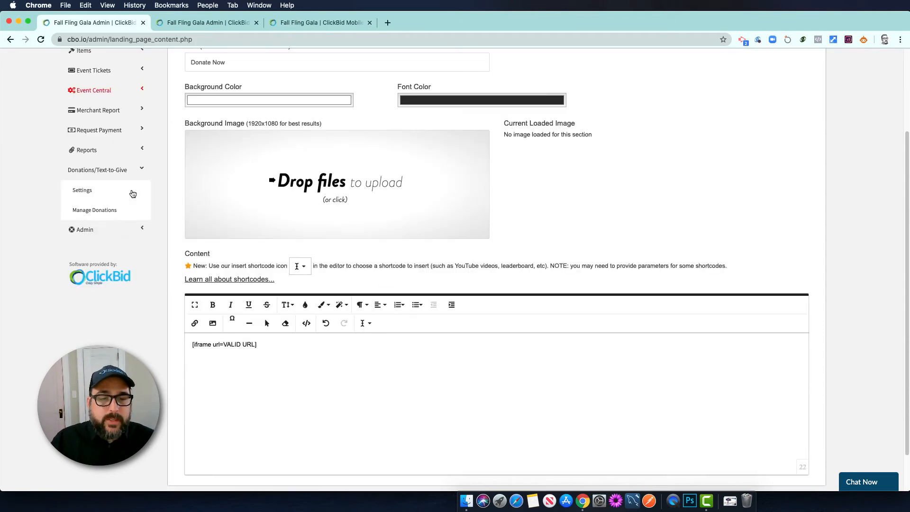
left_click(187, 22)
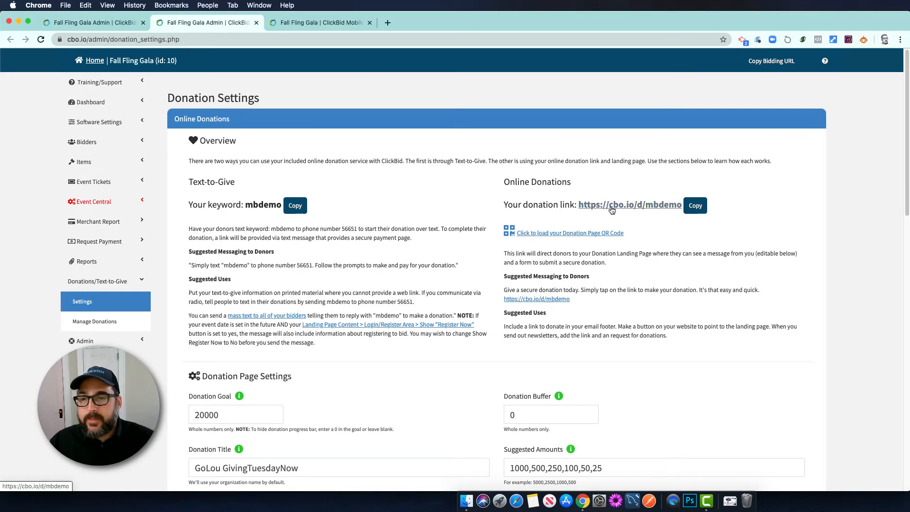
left_click(696, 206)
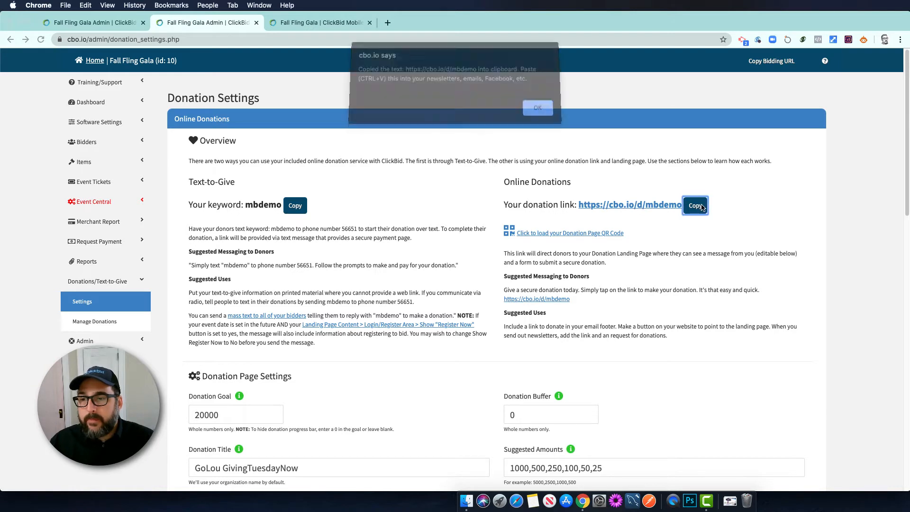
left_click(539, 113)
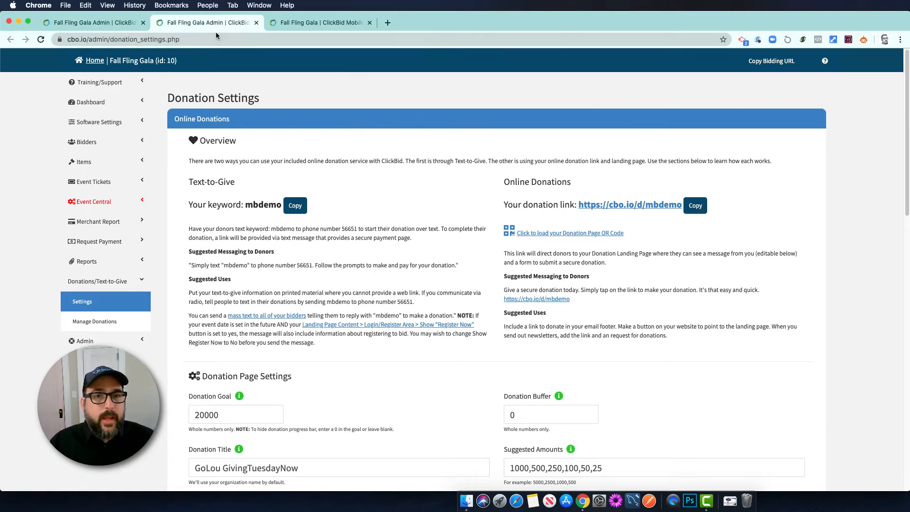
left_click(95, 24)
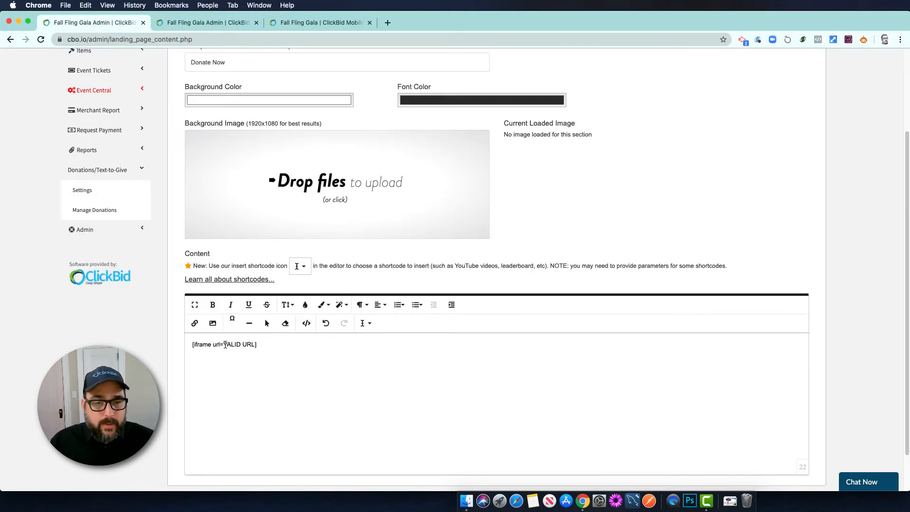
left_click_drag(224, 345, 250, 345)
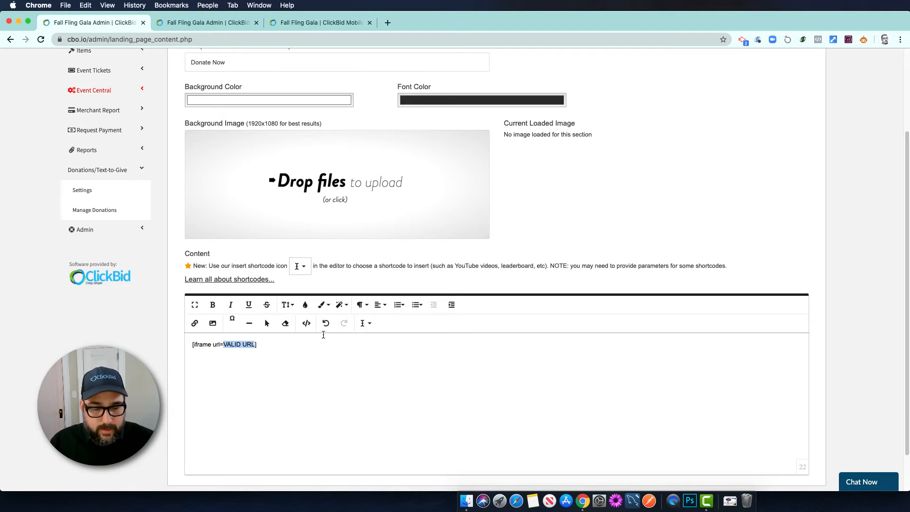
key("super+v")
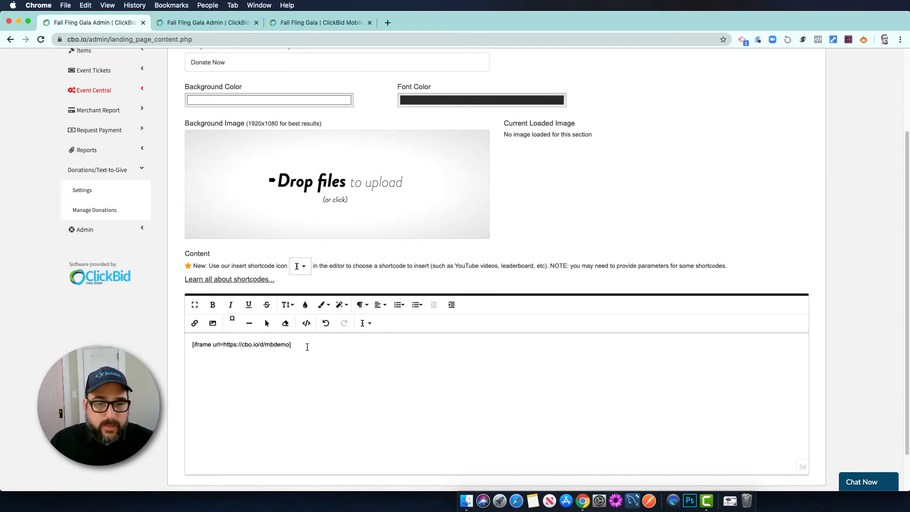
left_click(378, 305)
left_click(378, 349)
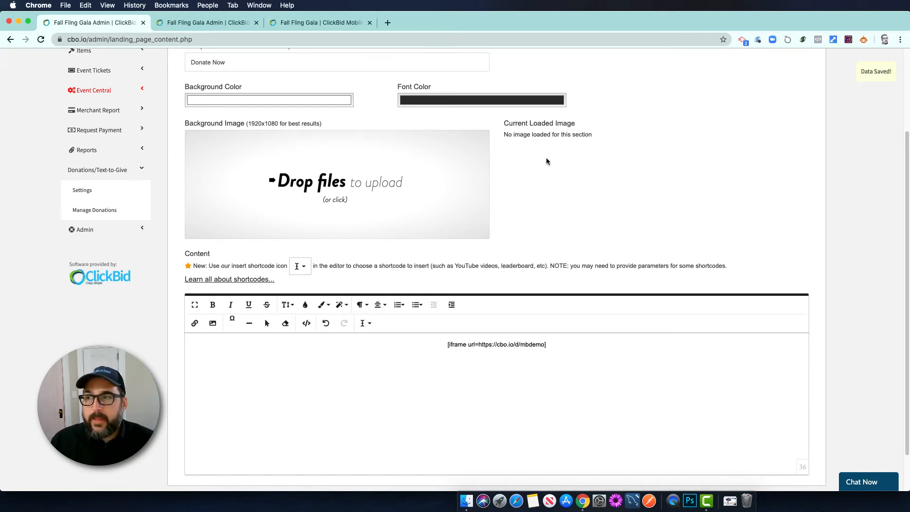
left_click(219, 22)
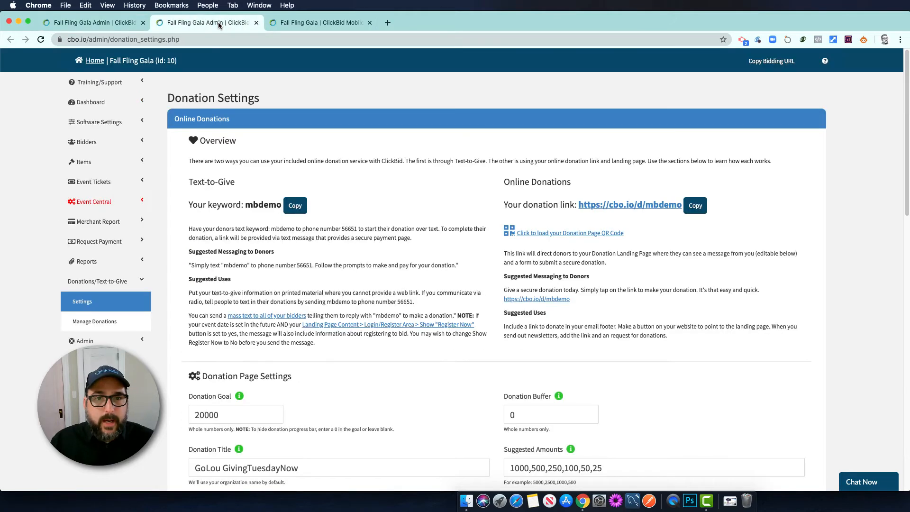
Reload the live landing page to review the embedded GoLou GivingTuesdayNow donation form
left_click(300, 23)
key("super+r")
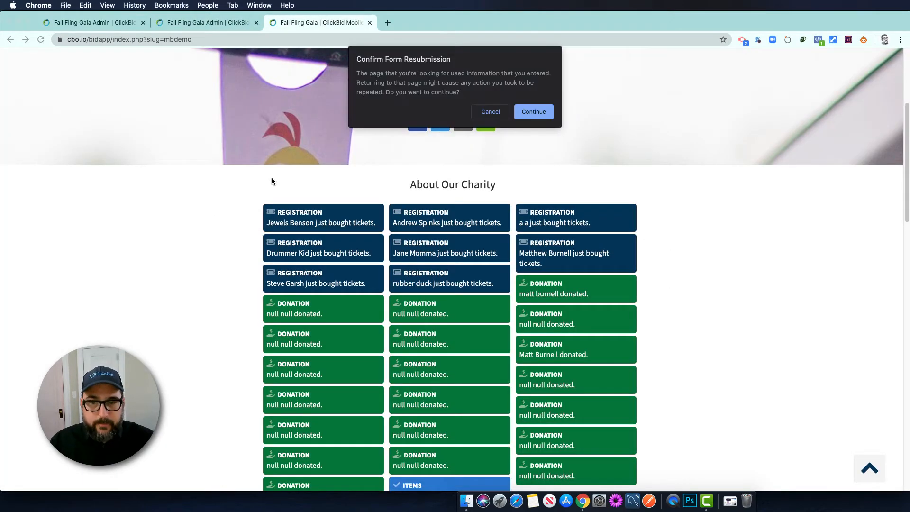
left_click(527, 112)
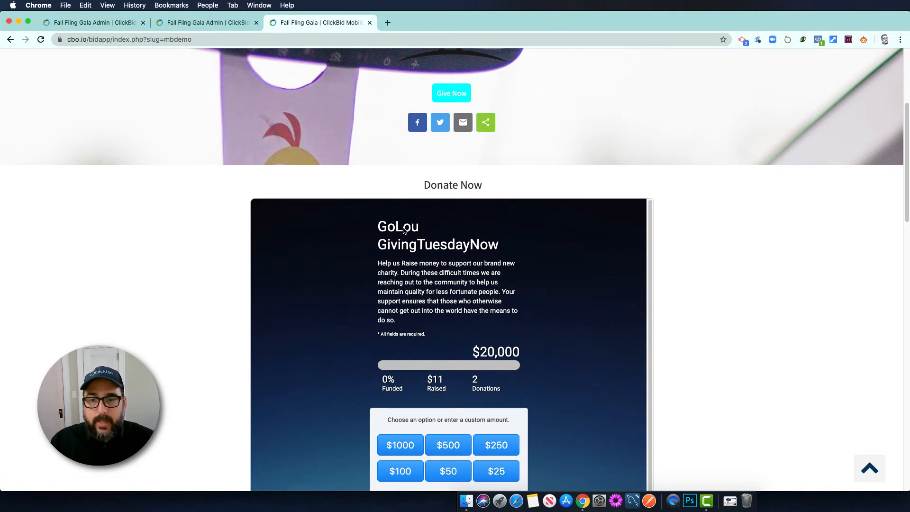
scroll(695, 278, "down", 5)
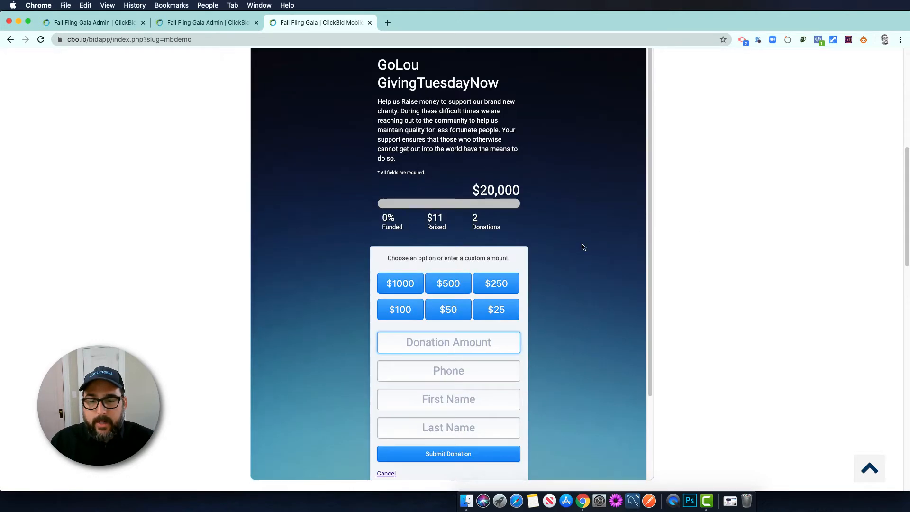
scroll(484, 230, "down", 3)
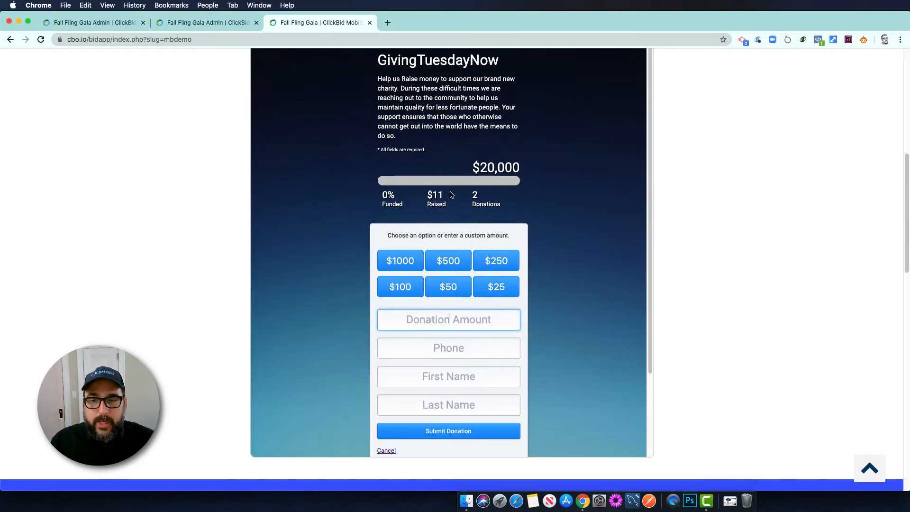
scroll(695, 231, "up", 5)
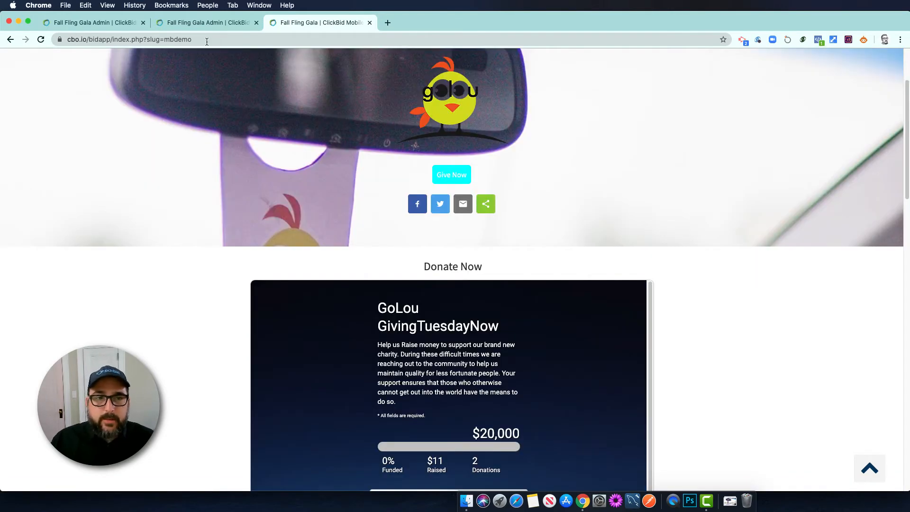
left_click(203, 22)
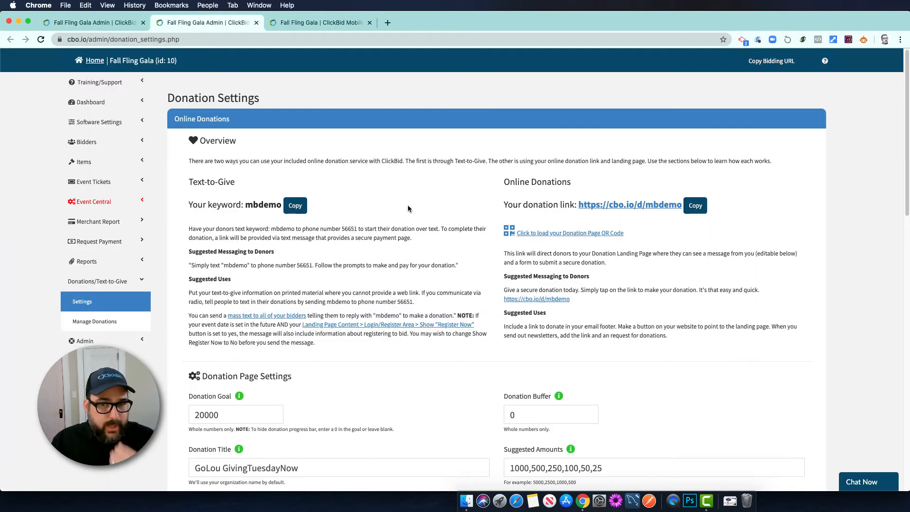
Delete ',100,50,25' from Suggested Amounts so it reads 1000,500,250, and save
scroll(408, 209, "down", 5)
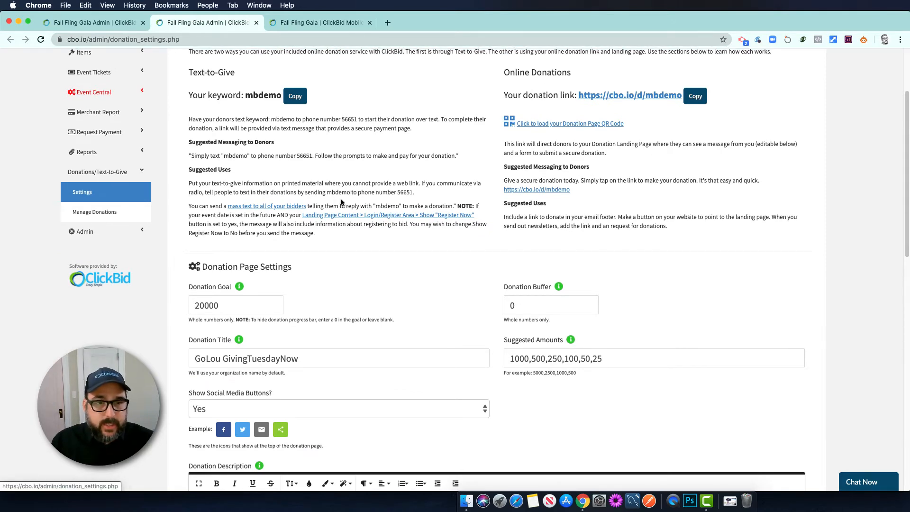
scroll(273, 244, "down", 3)
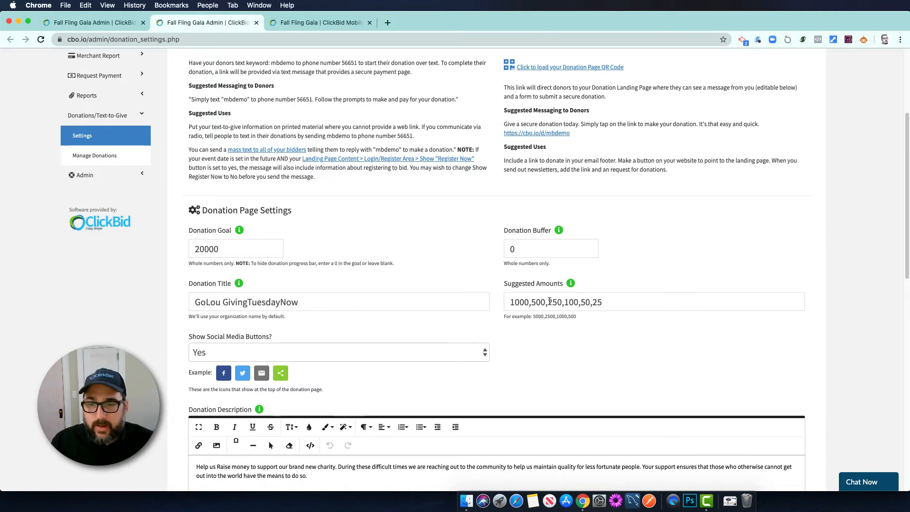
left_click_drag(562, 302, 614, 302)
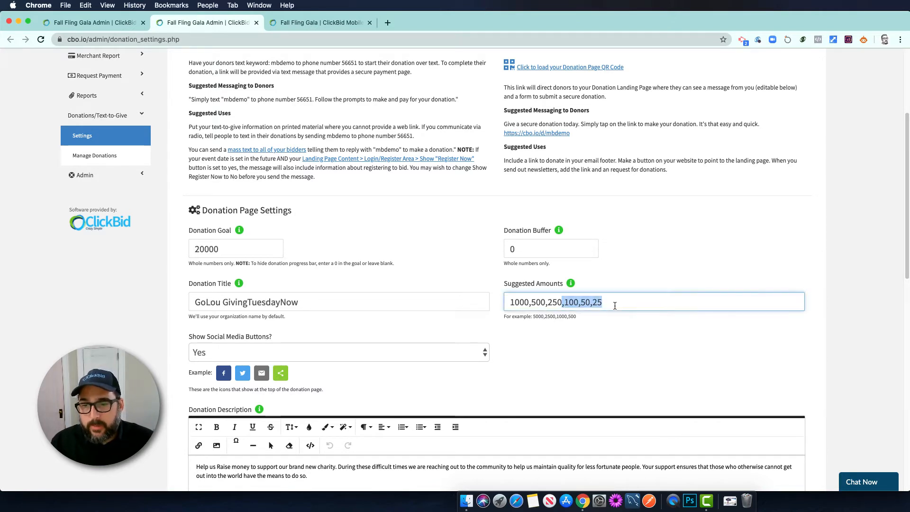
key("BackSpace")
left_click(633, 254)
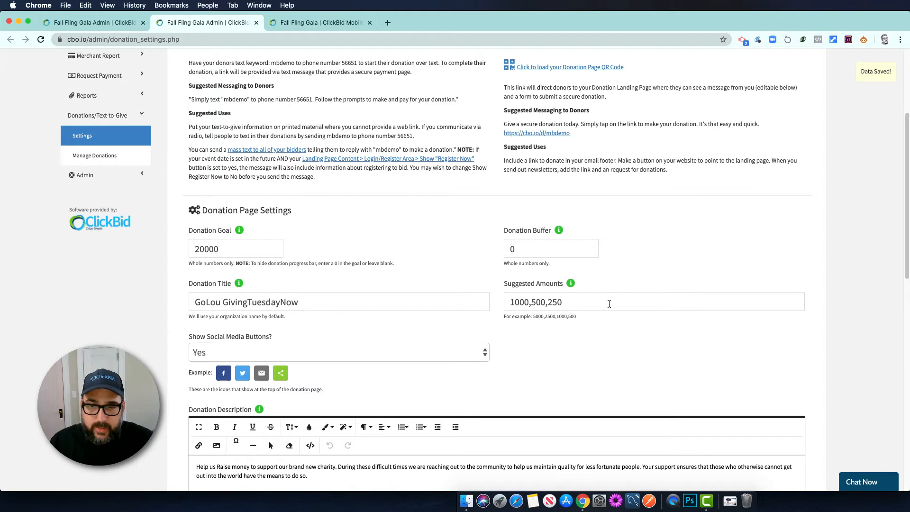
scroll(407, 315, "down", 1)
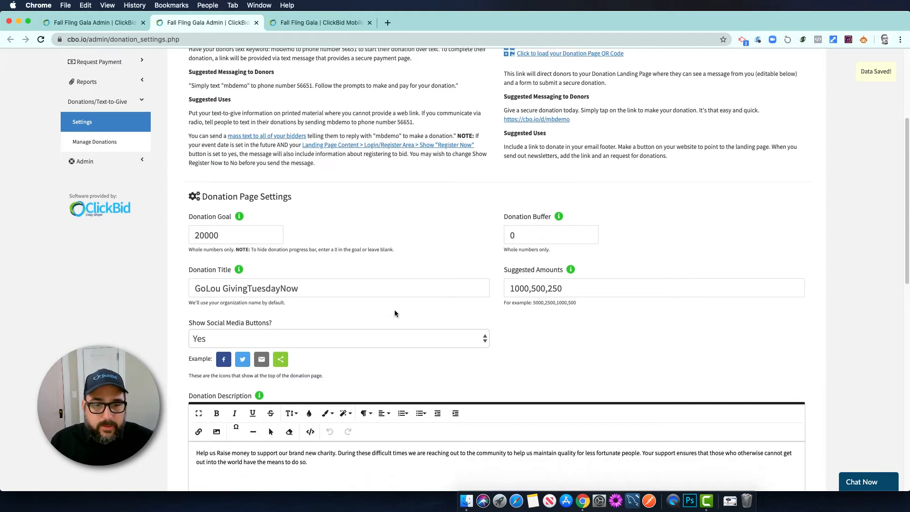
scroll(297, 332, "down", 3)
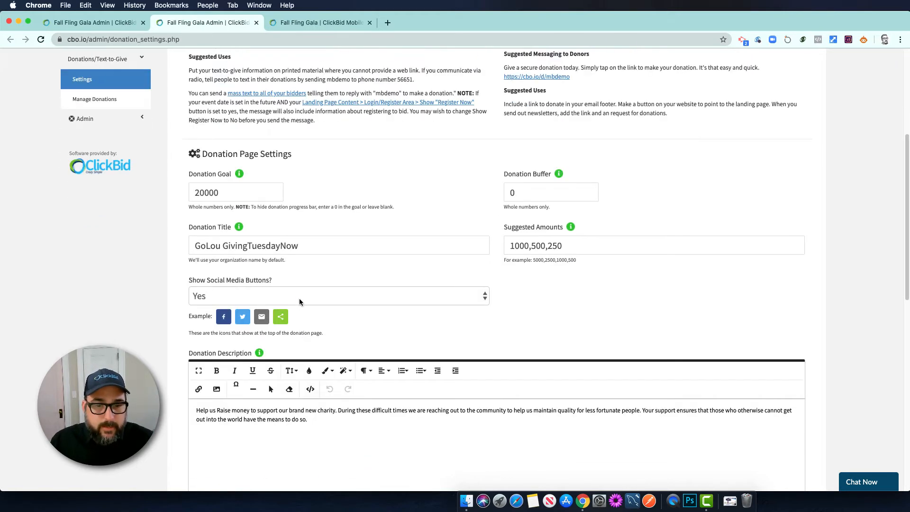
Set Show Social Media Buttons to No for the donation page
left_click(294, 300)
left_click(287, 312)
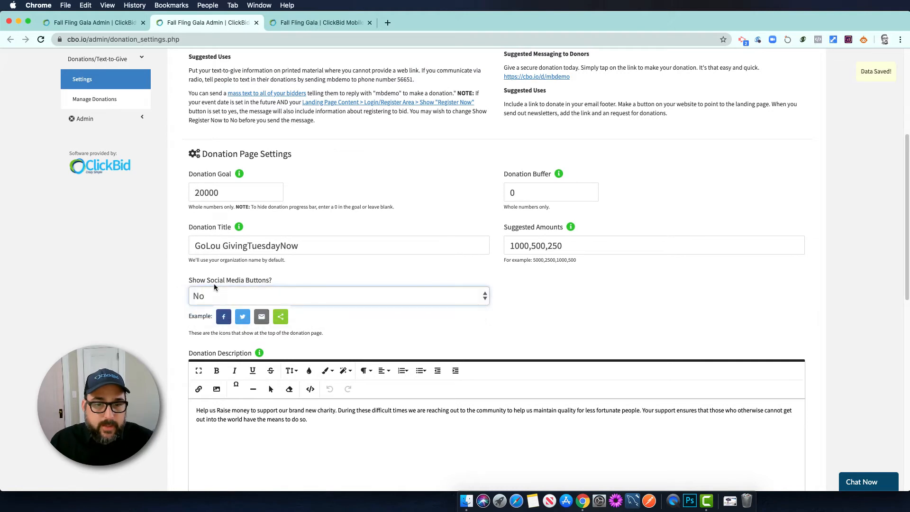
scroll(352, 326, "down", 5)
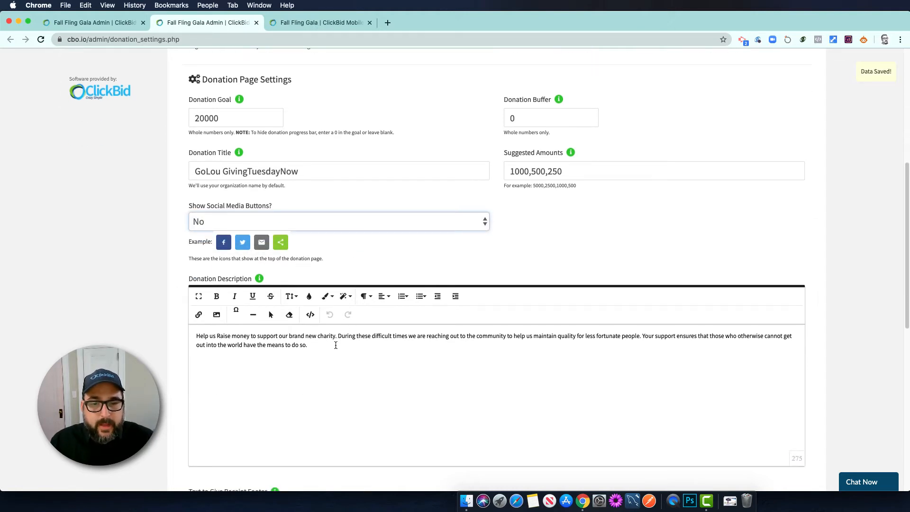
Delete all text from the Donation Description editor
left_click_drag(329, 346, 186, 328)
key("BackSpace")
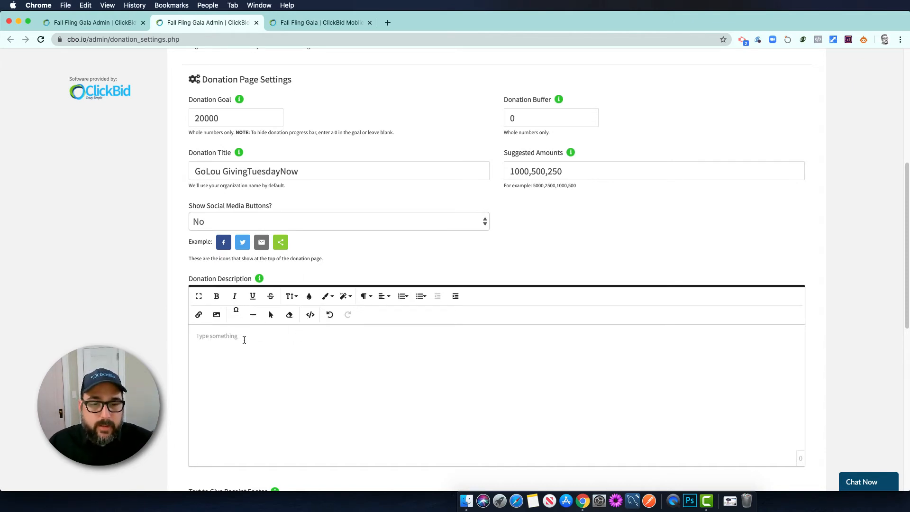
scroll(400, 273, "up", 4)
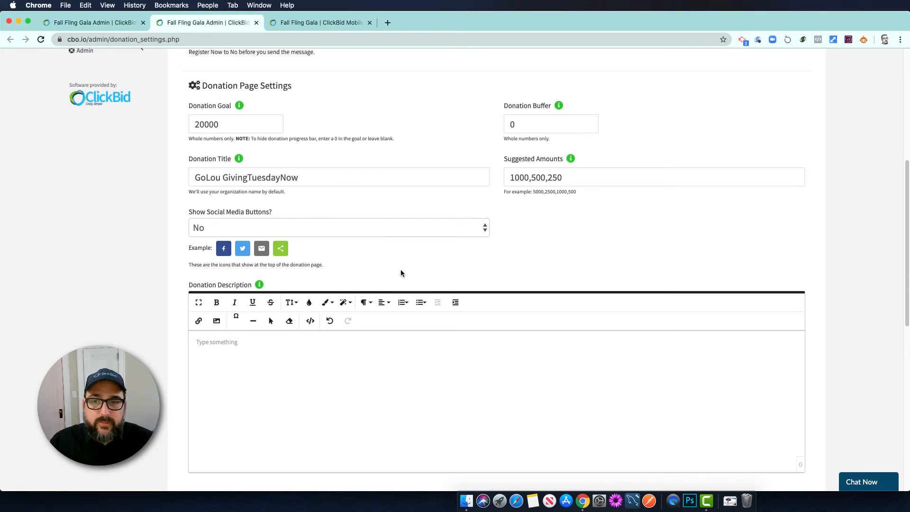
scroll(402, 275, "up", 2)
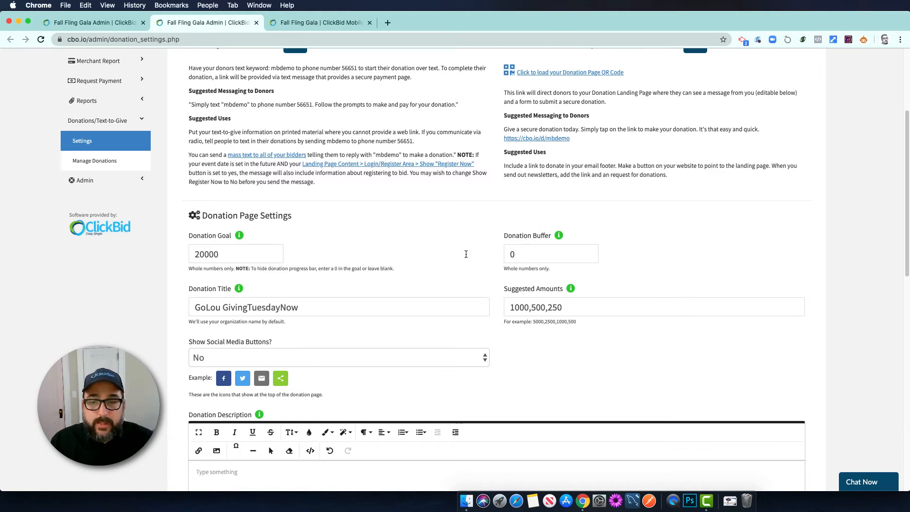
Enter 5000 in the Donation Buffer field and save it
left_click(512, 254)
type("5000")
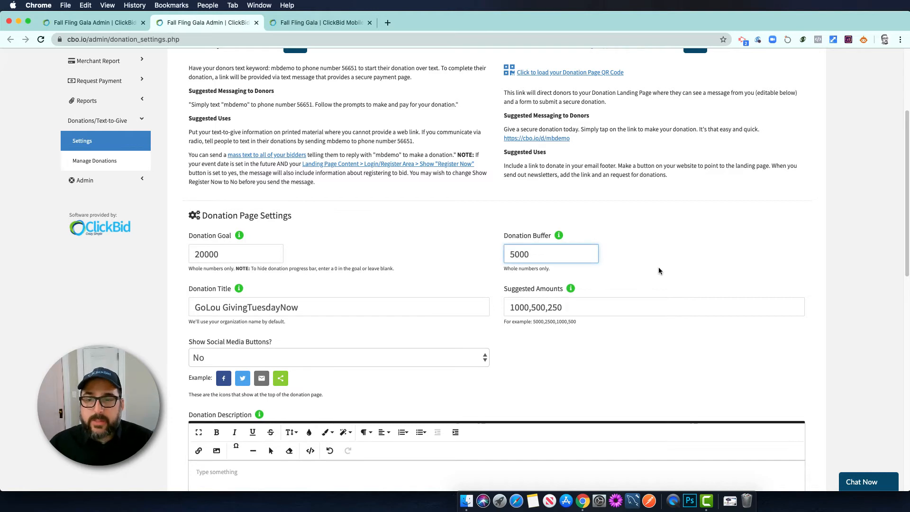
left_click(640, 256)
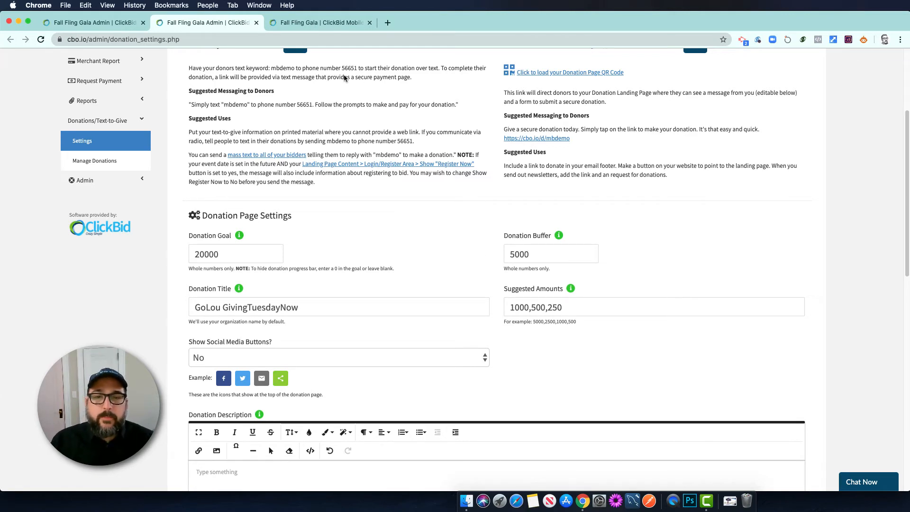
scroll(441, 222, "up", 3)
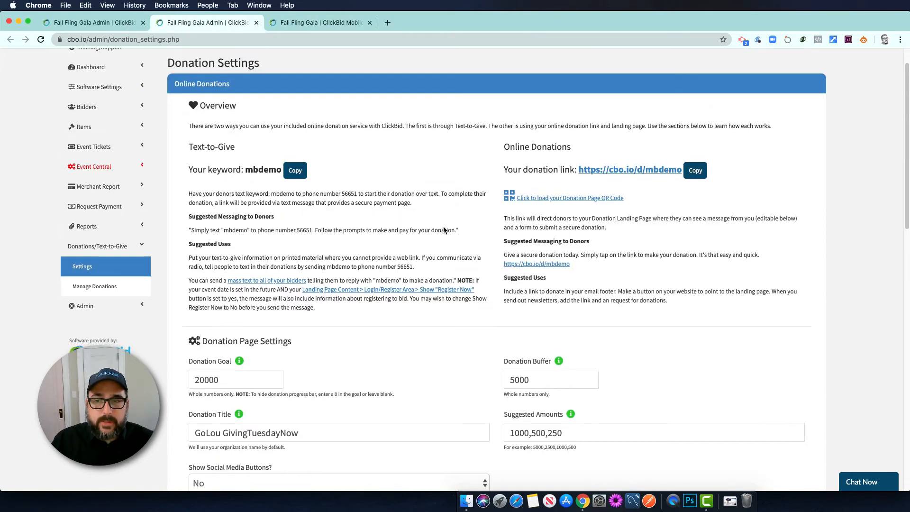
scroll(443, 226, "down", 5)
scroll(443, 228, "up", 4)
Reload the public donation page to confirm 25% funded, $5,011 raised and only $1000/$500/$250 options
left_click(320, 24)
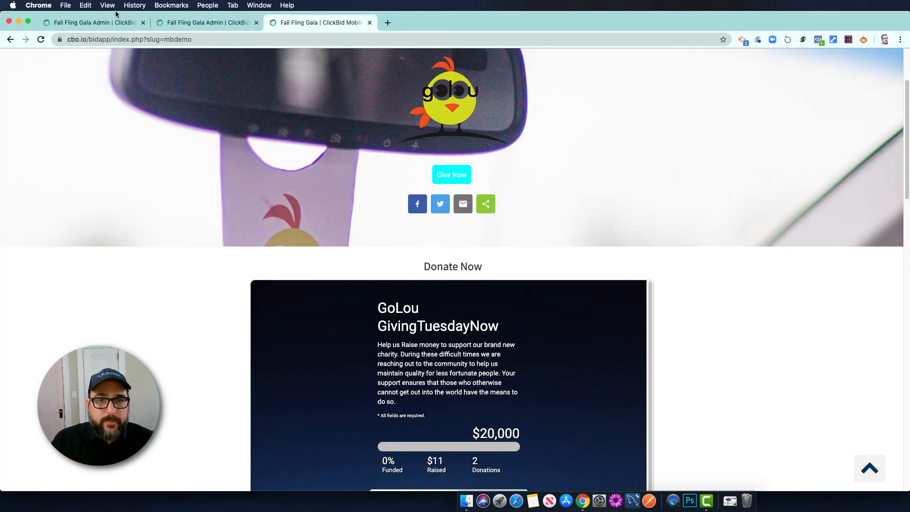
left_click(40, 39)
left_click(534, 110)
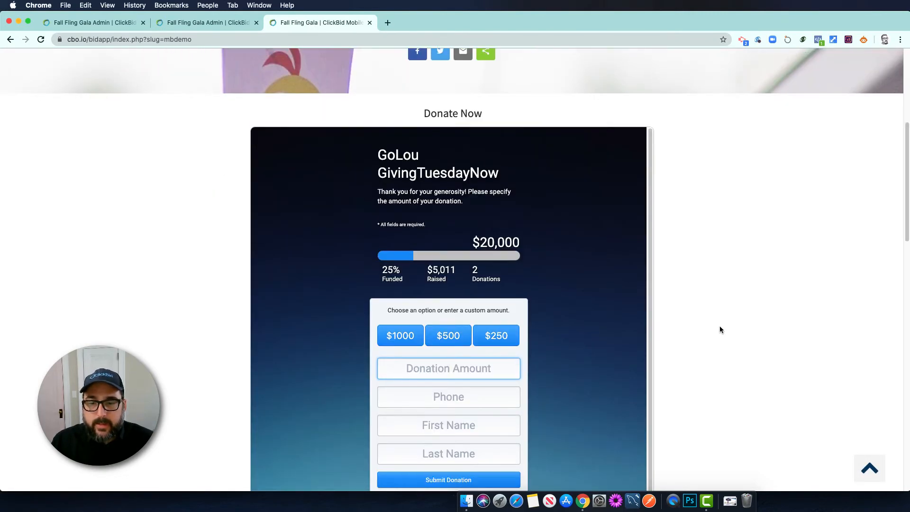
scroll(721, 330, "down", 1)
scroll(722, 330, "up", 2)
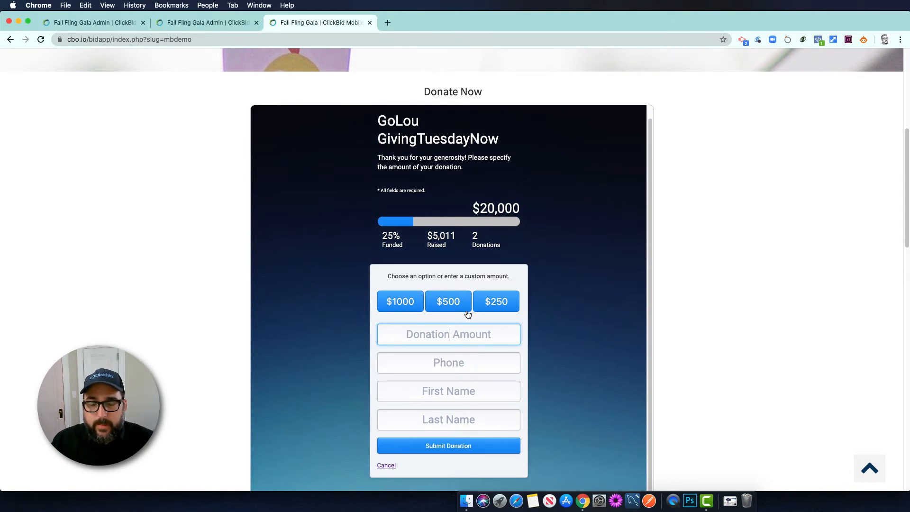
scroll(456, 309, "down", 2)
Return to the admin side and bring up the Landing Page Content editor
key("ctrl+shift+Tab")
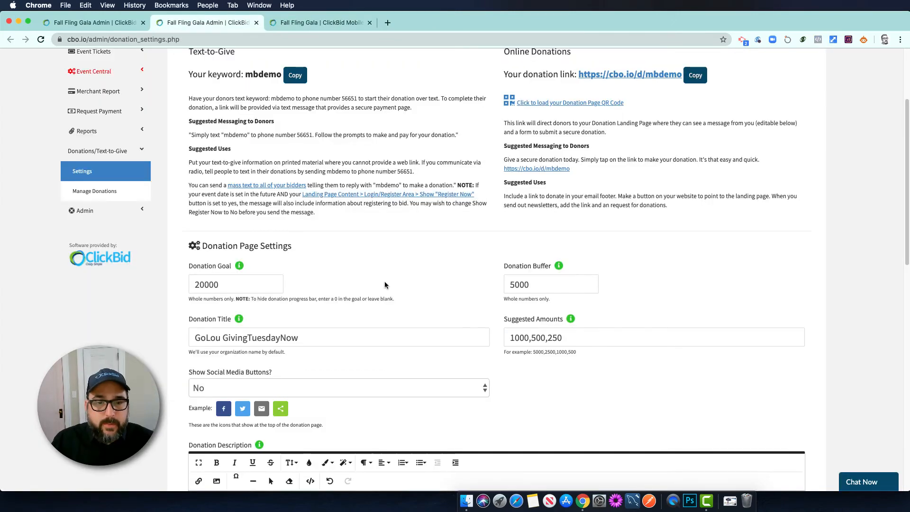
scroll(398, 278, "down", 10)
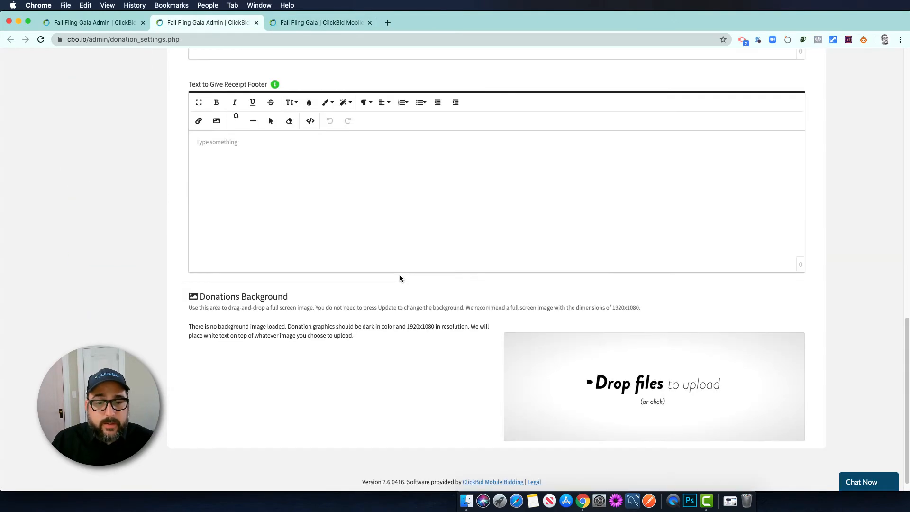
scroll(400, 275, "up", 12)
scroll(400, 275, "up", 3)
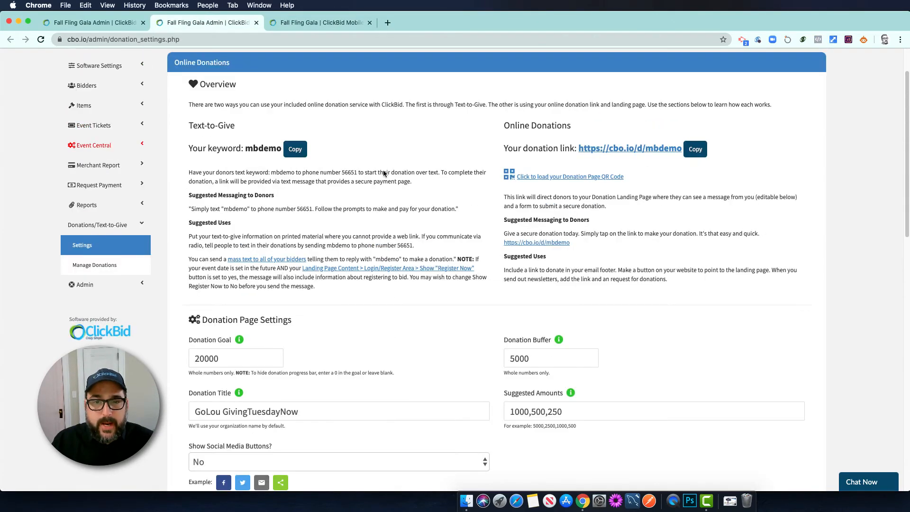
left_click(98, 22)
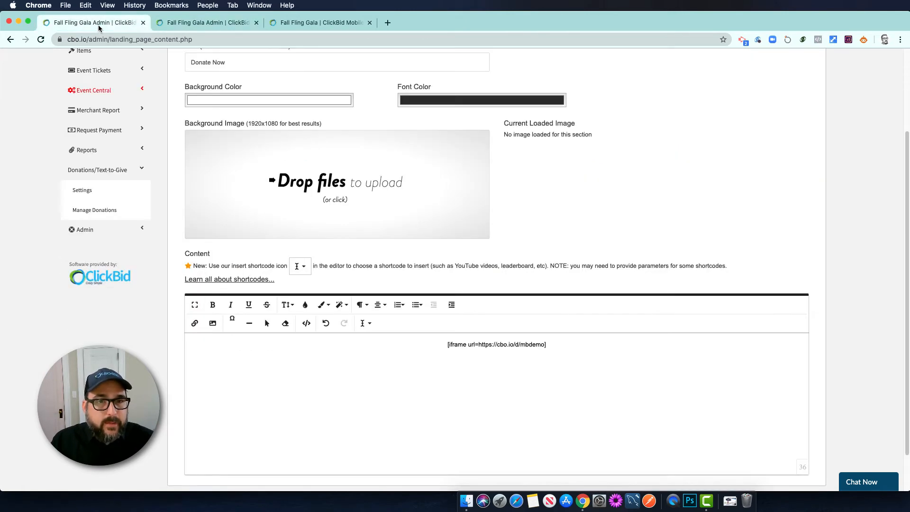
Set Section A's background colour to black
scroll(509, 217, "up", 4)
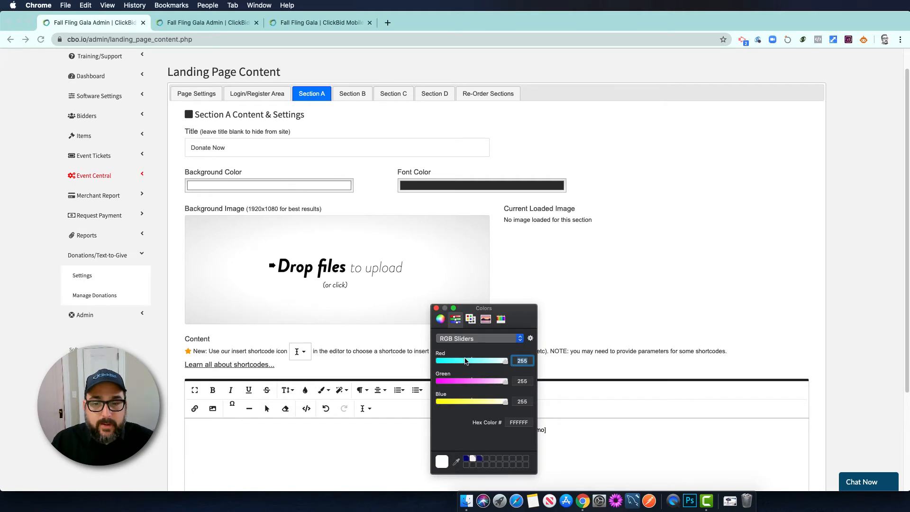
left_click_drag(484, 402, 410, 356)
left_click(632, 309)
Set Section A's font colour to white and close the colour picker
left_click(455, 188)
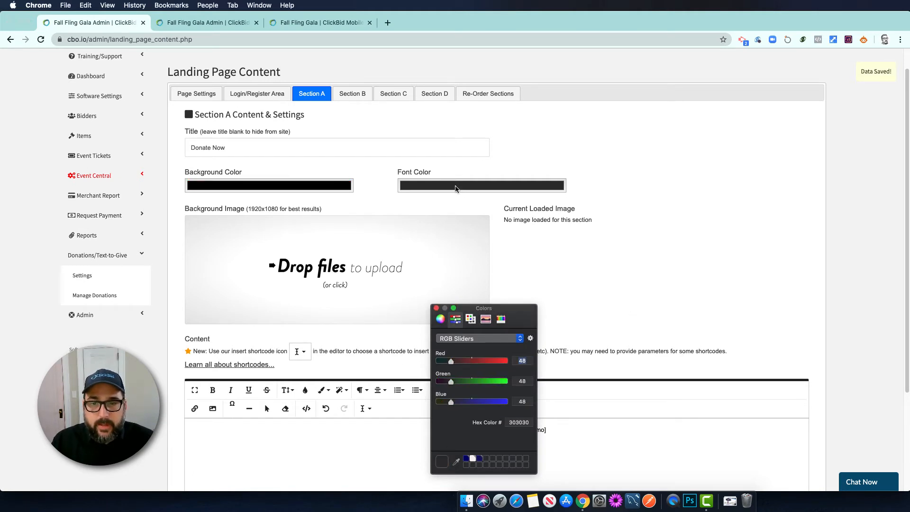
left_click_drag(495, 363, 533, 406)
left_click(607, 286)
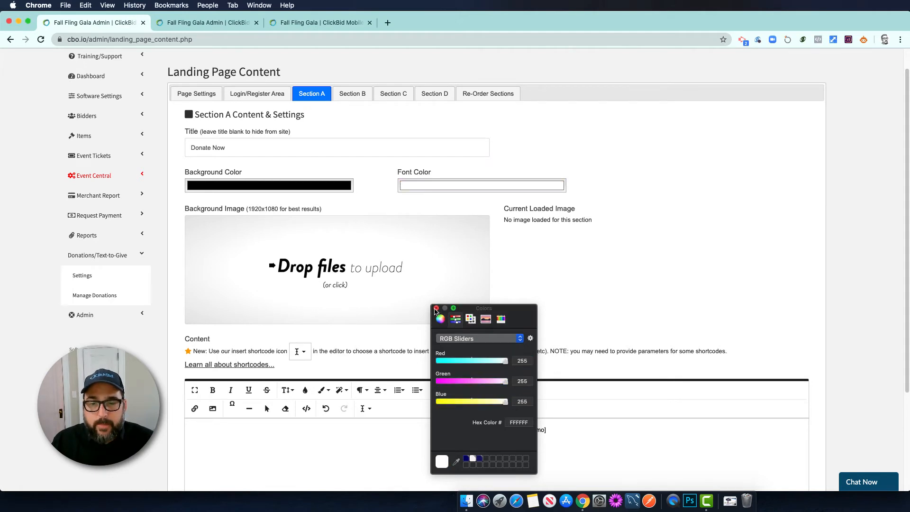
left_click(437, 308)
scroll(545, 279, "down", 1)
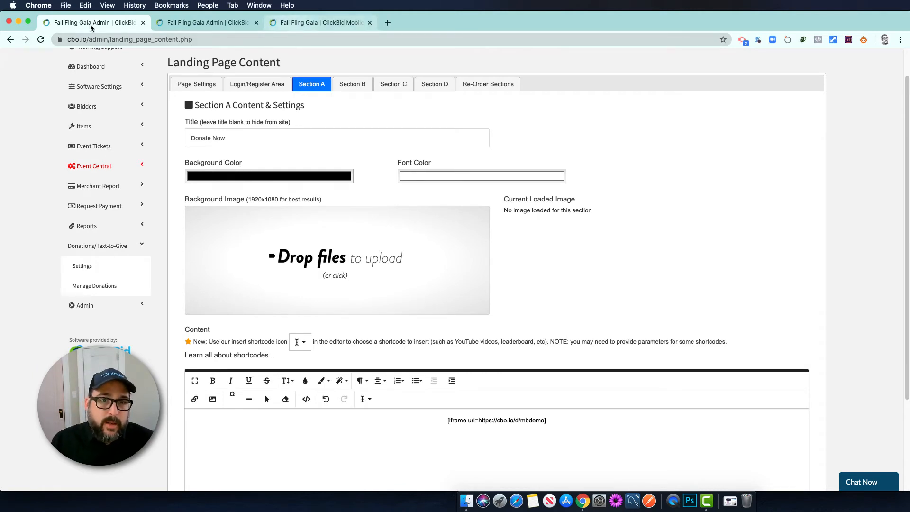
left_click(291, 24)
left_click(537, 113)
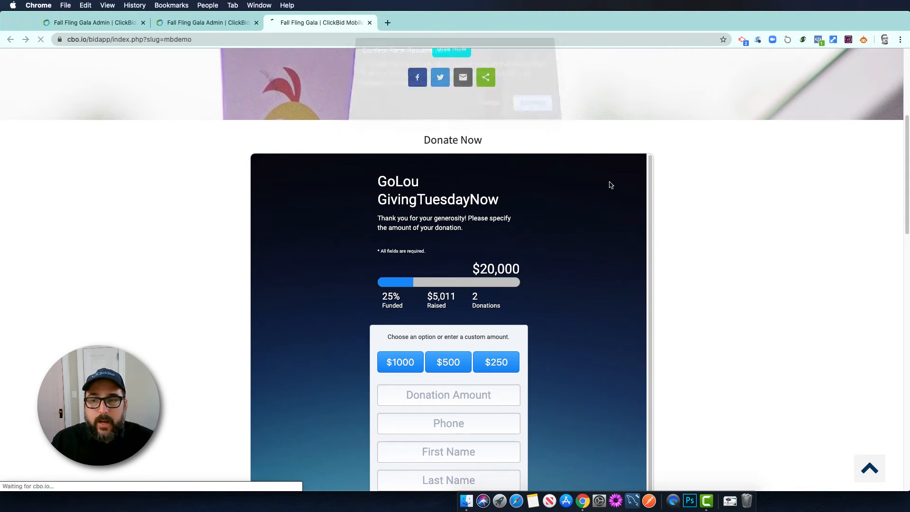
scroll(714, 243, "down", 4)
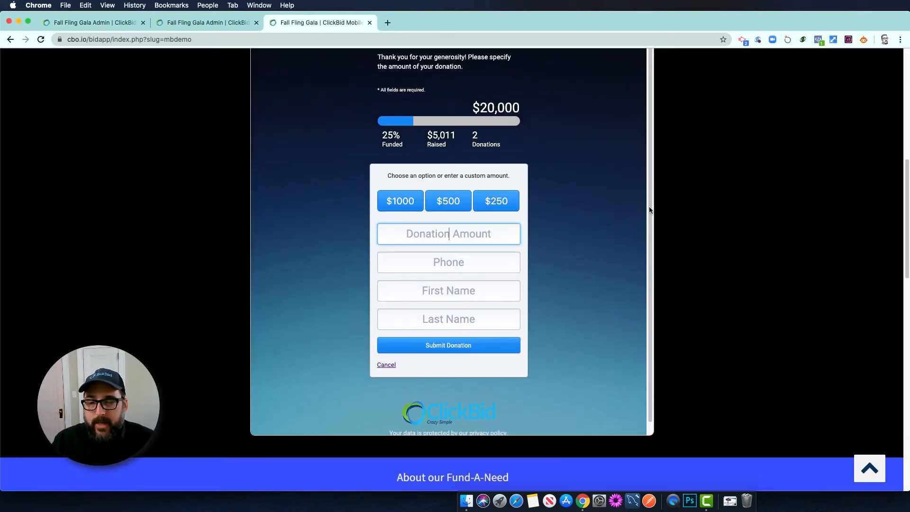
scroll(702, 175, "up", 2)
scroll(706, 180, "up", 1)
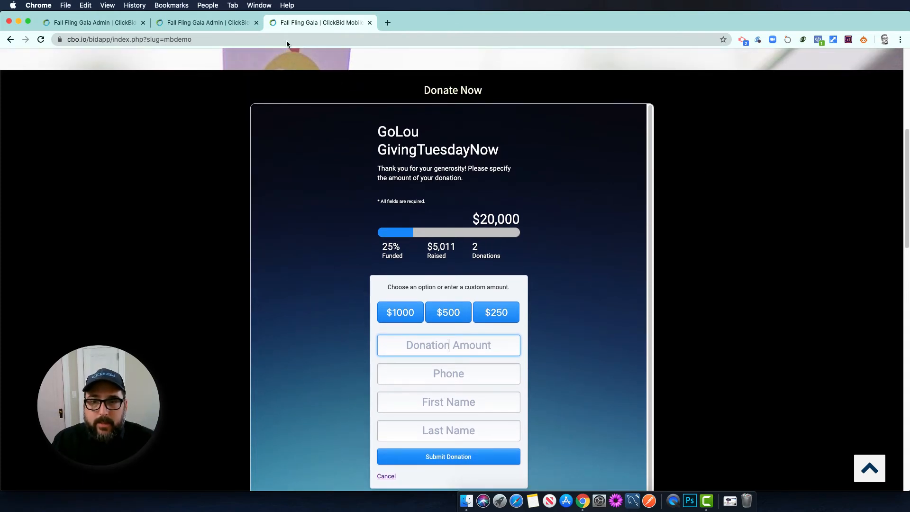
left_click(199, 23)
left_click(111, 23)
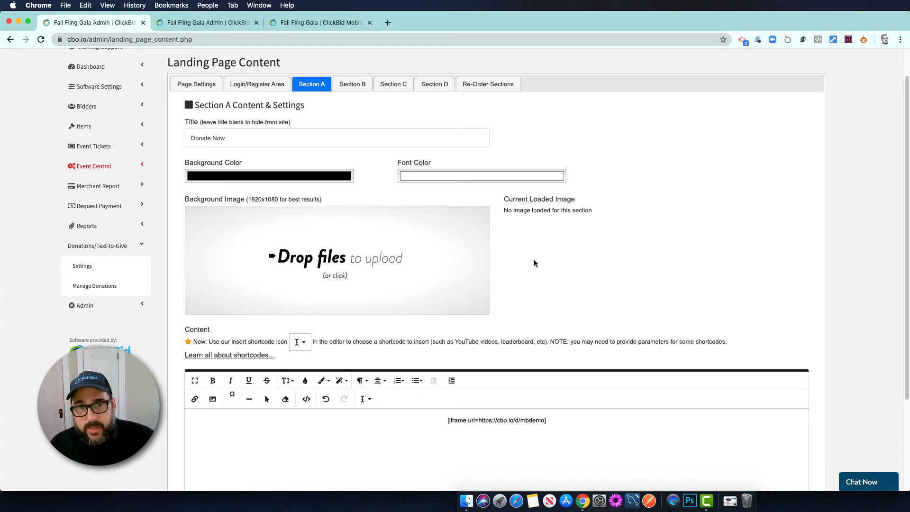
scroll(534, 261, "down", 1)
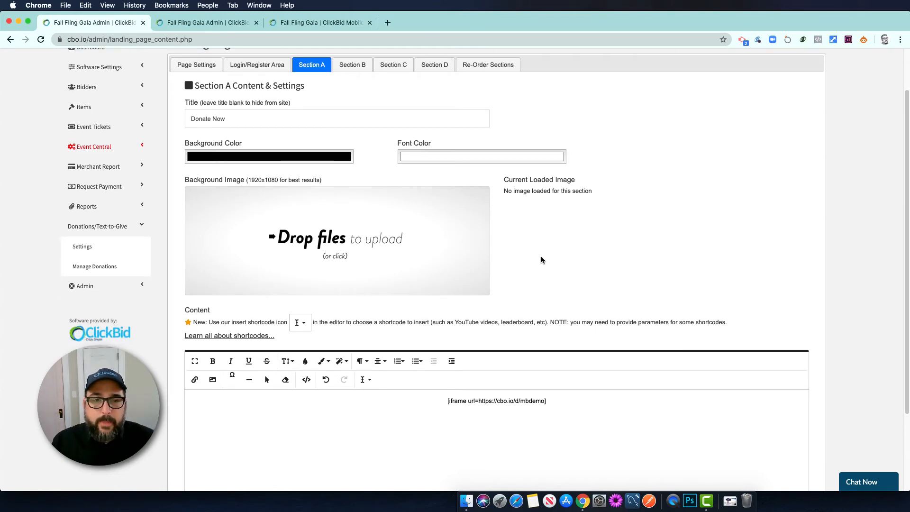
scroll(542, 259, "up", 3)
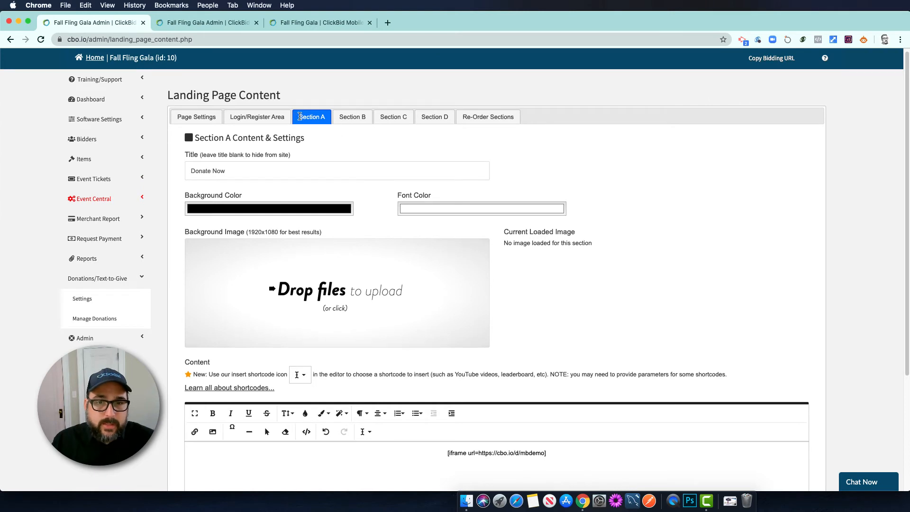
scroll(531, 218, "down", 5)
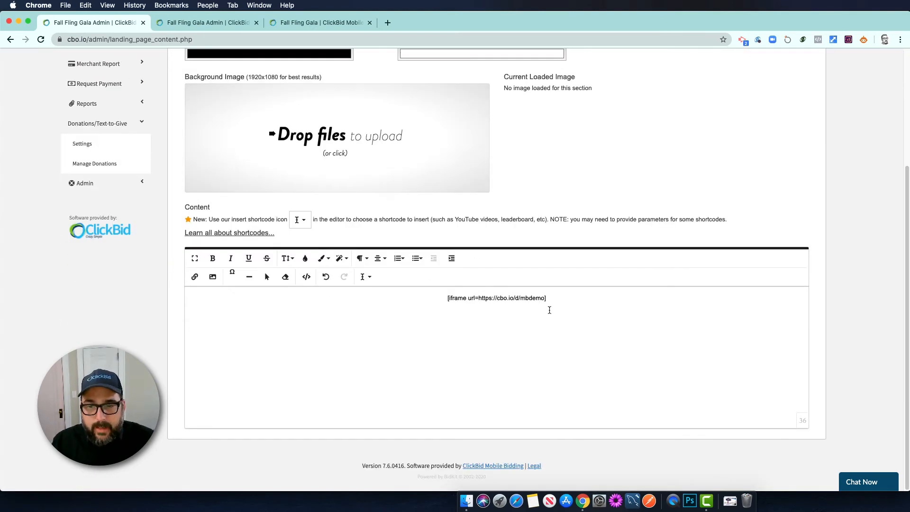
left_click(373, 277)
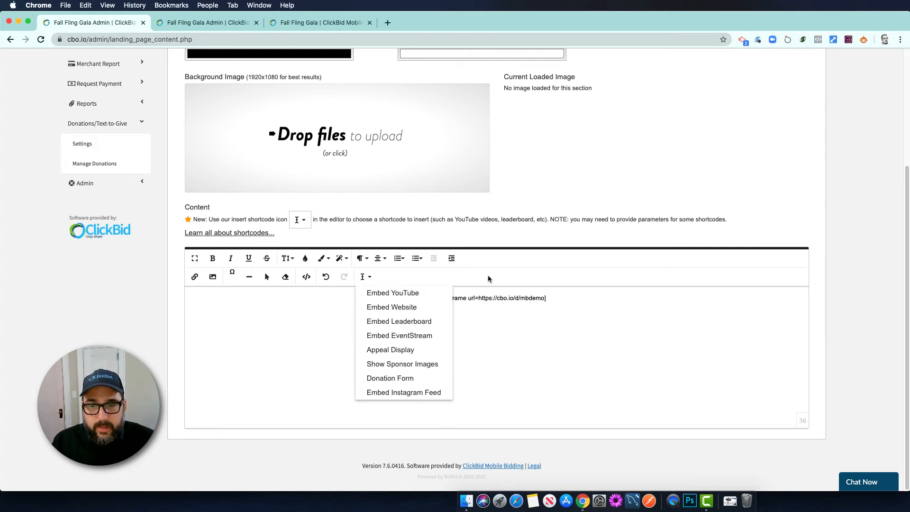
left_click(500, 298)
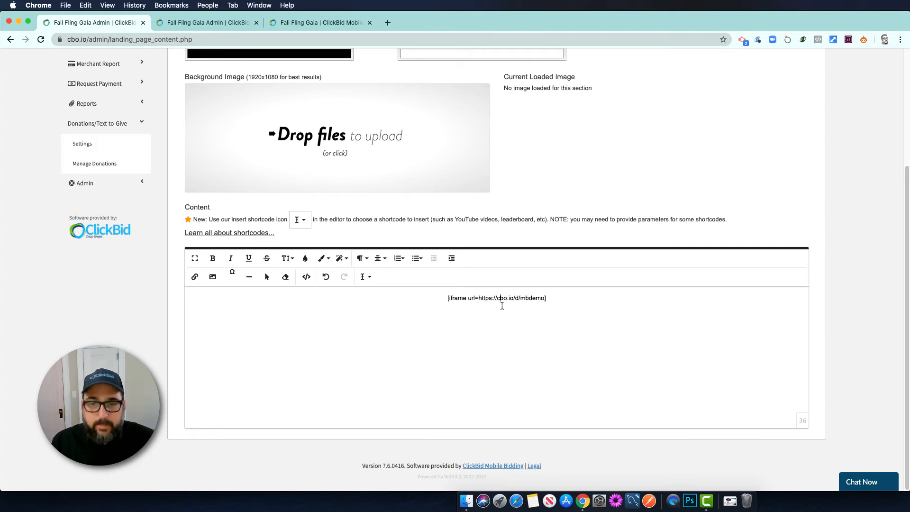
Scroll through the live donation landing page to review it
left_click(204, 22)
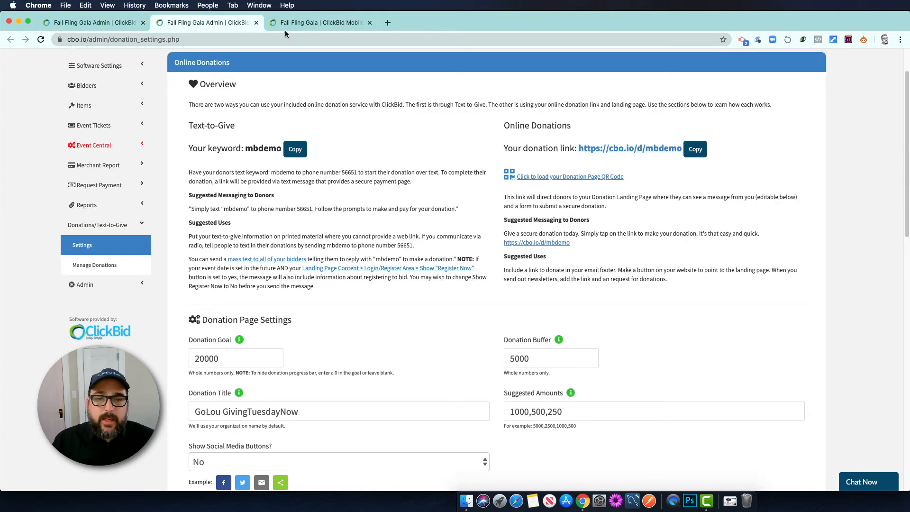
left_click(298, 23)
scroll(711, 264, "down", 5)
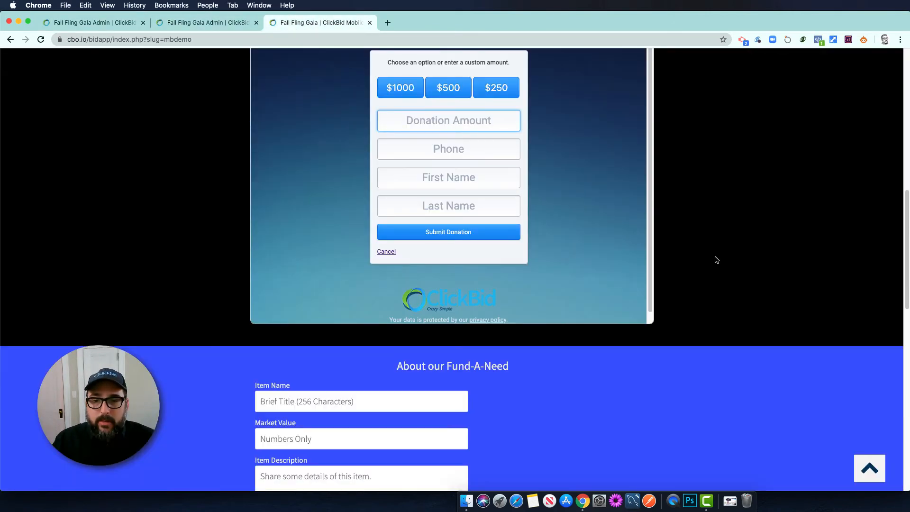
scroll(715, 258, "up", 6)
scroll(714, 261, "down", 4)
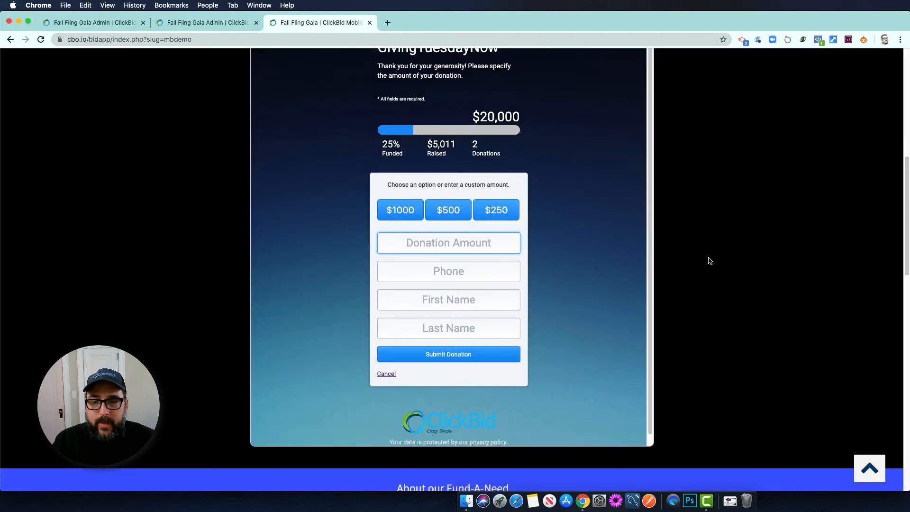
scroll(711, 256, "up", 2)
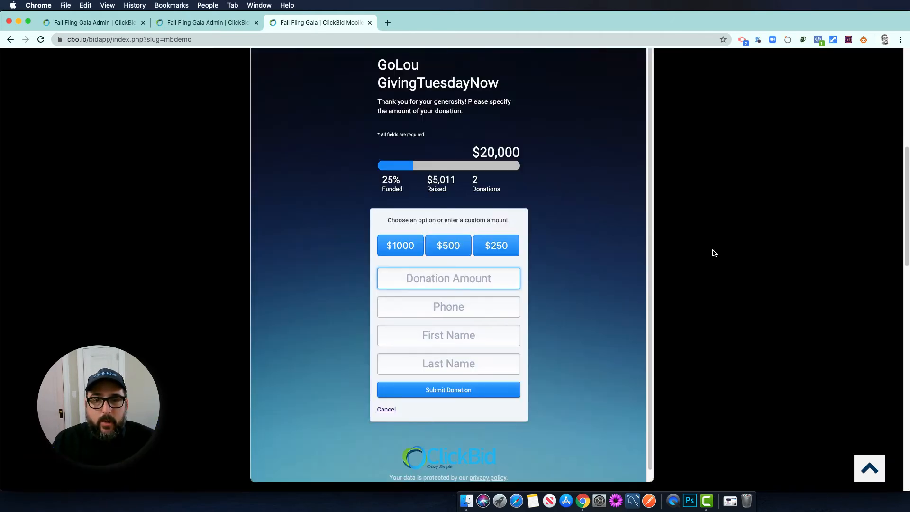
scroll(712, 254, "down", 11)
scroll(569, 269, "down", 6)
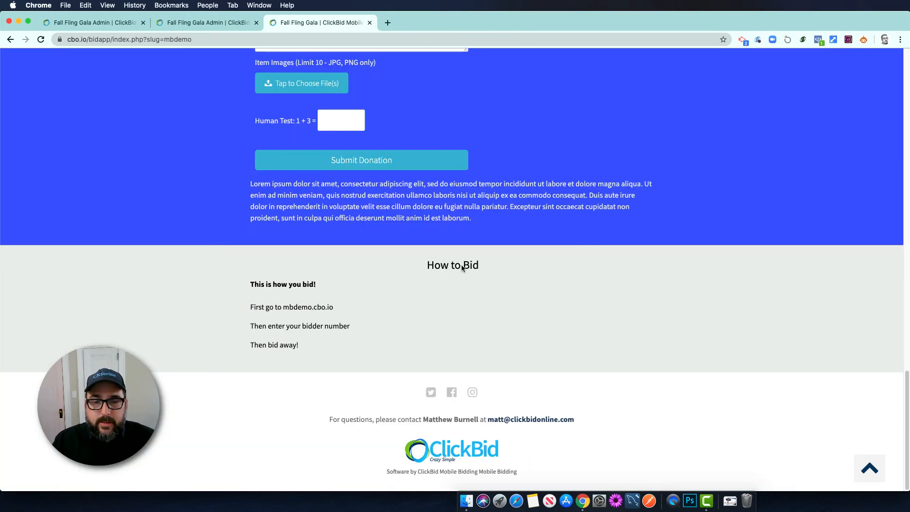
scroll(502, 271, "up", 12)
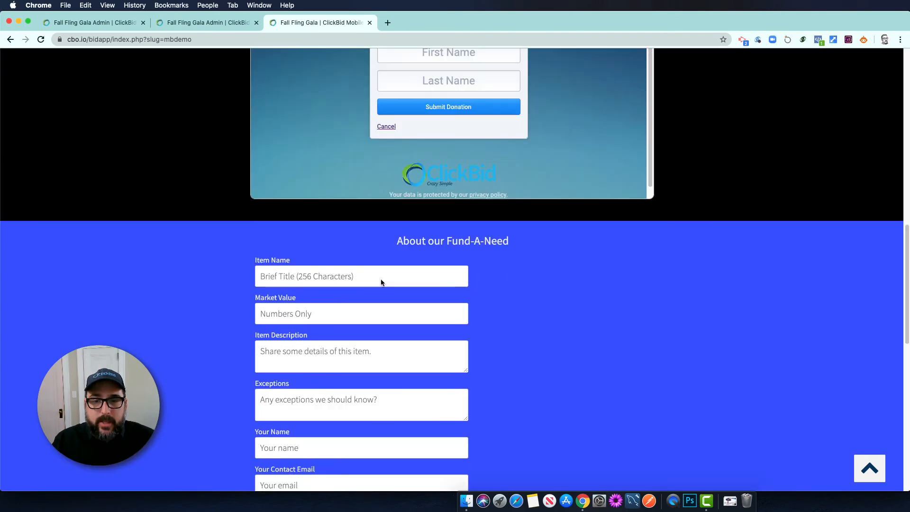
scroll(454, 246, "up", 13)
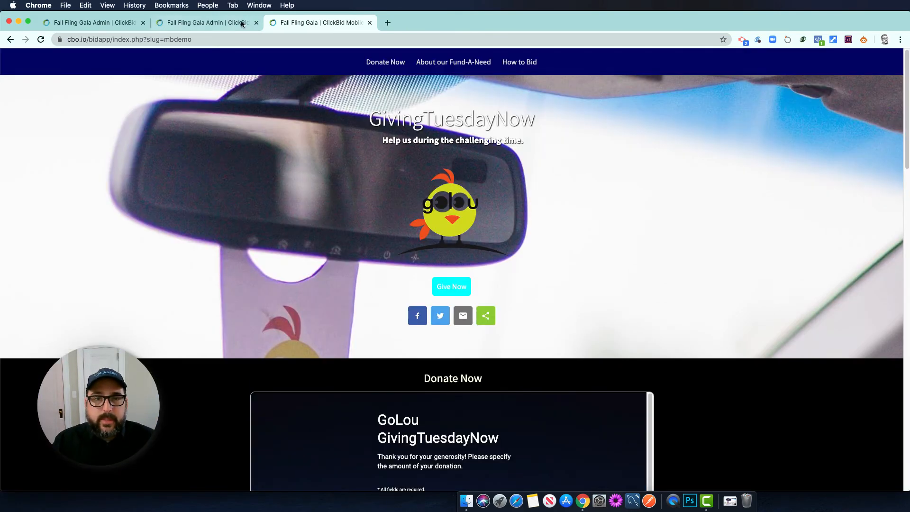
Return to Donation Settings showing the 20000 goal, 5000 buffer and 1000,500,250 amounts
left_click(218, 23)
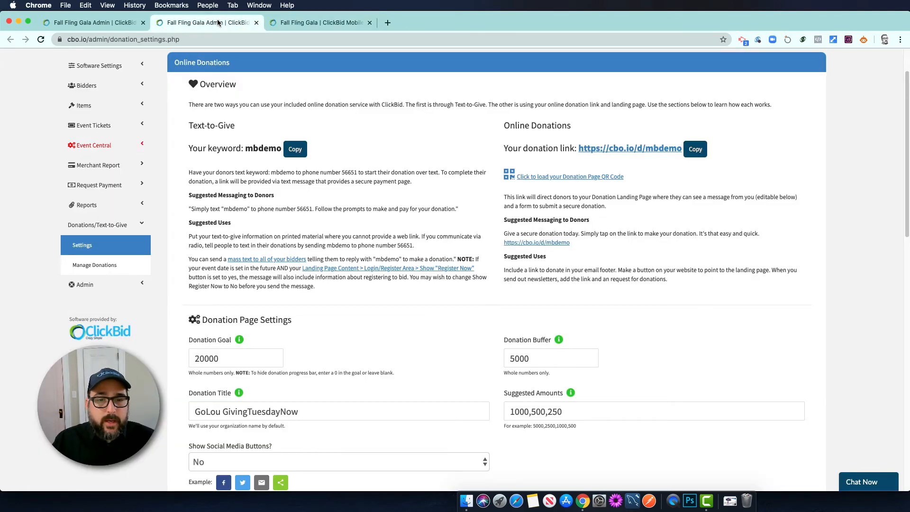
left_click(114, 23)
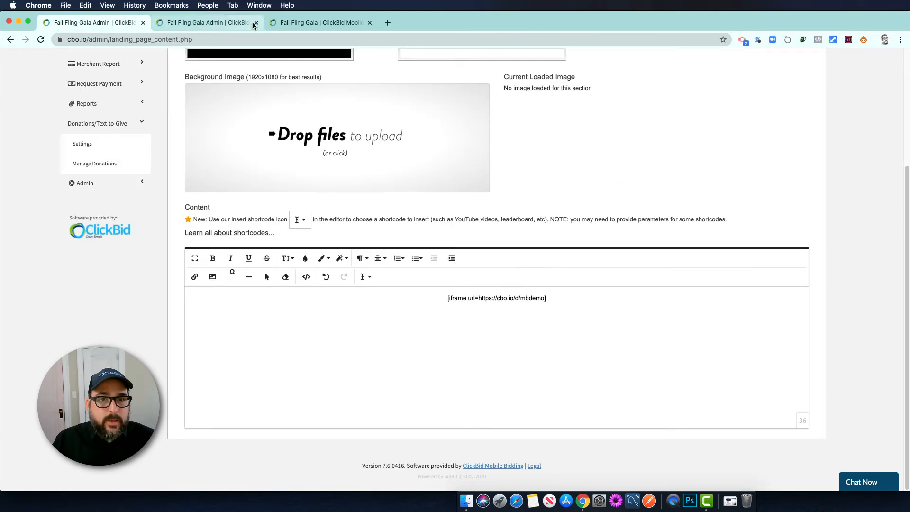
left_click(200, 23)
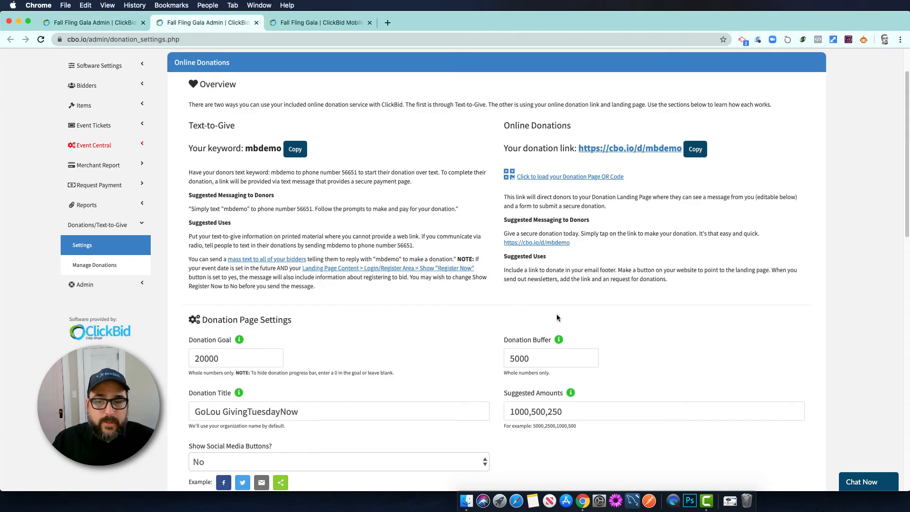
scroll(466, 311, "down", 3)
scroll(465, 308, "down", 10)
scroll(465, 308, "up", 13)
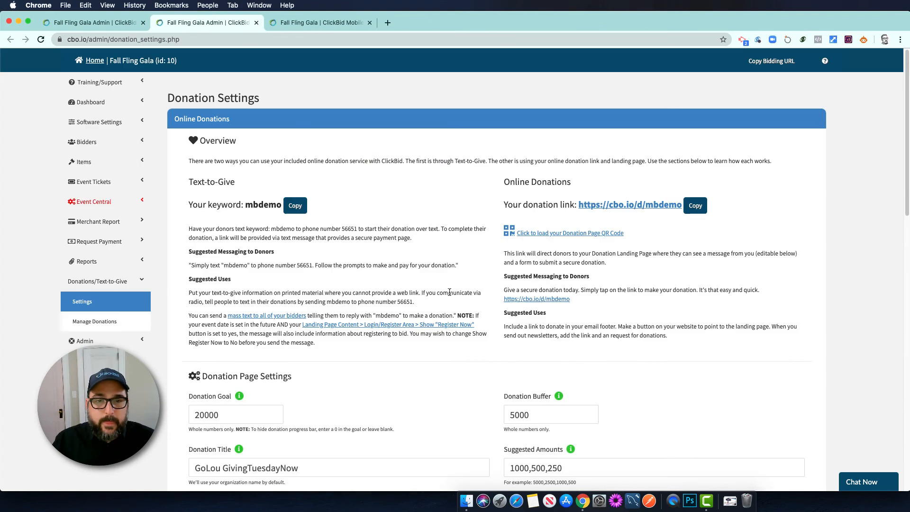
In the Landing Page Content editor, retitle Section B from Fund-A-Need to 'About our Campaign'
left_click(256, 23)
left_click(114, 22)
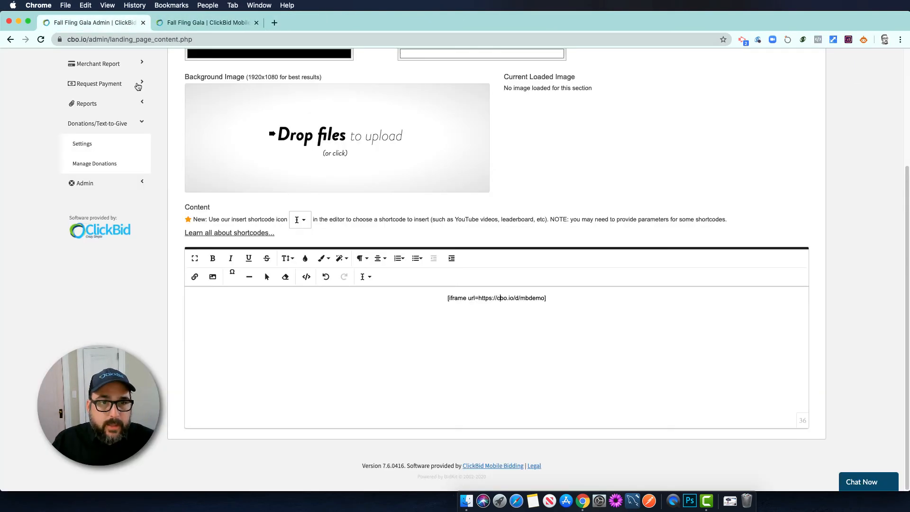
scroll(435, 190, "up", 5)
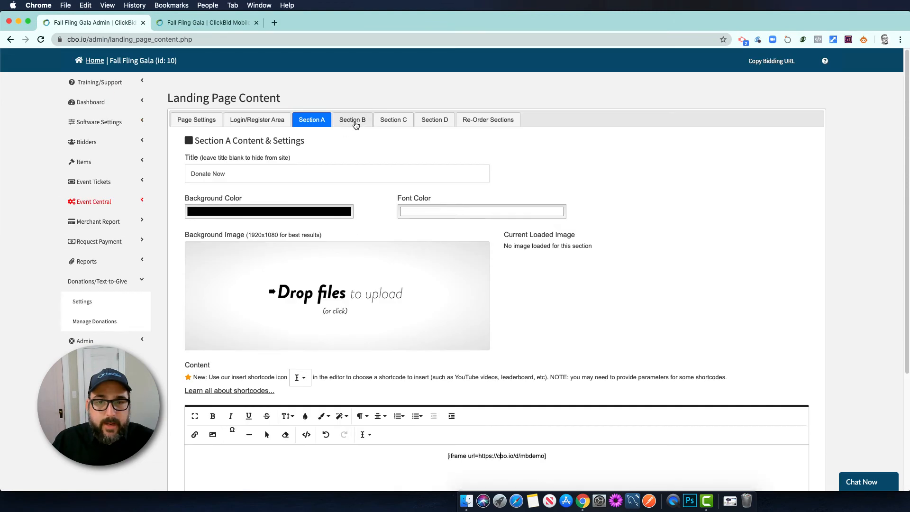
left_click(343, 121)
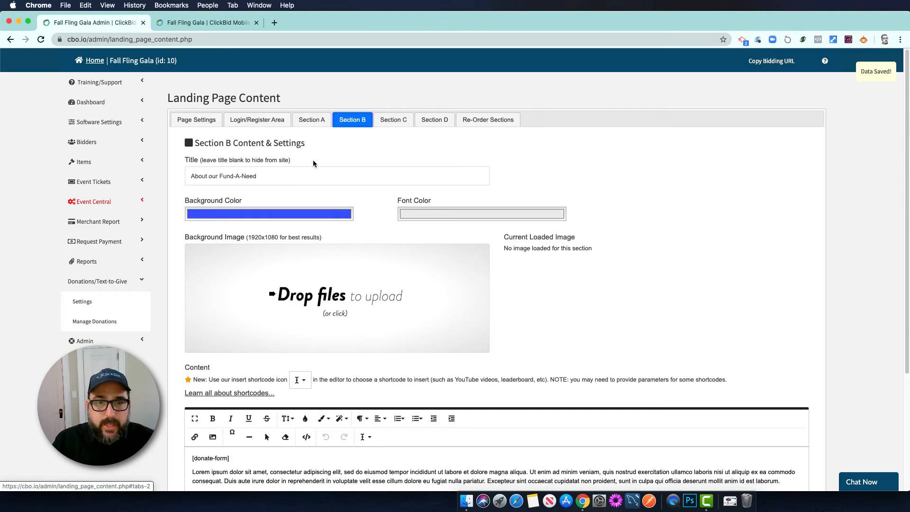
scroll(285, 186, "down", 1)
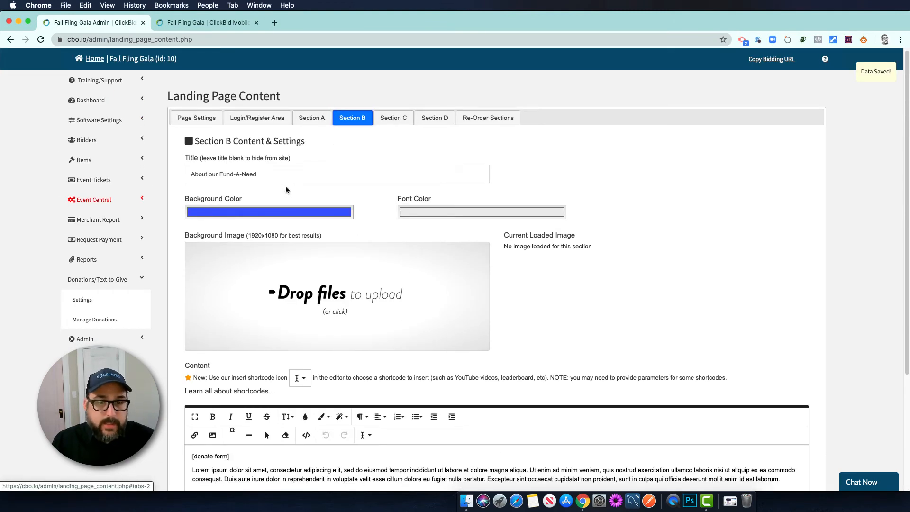
scroll(280, 156, "down", 1)
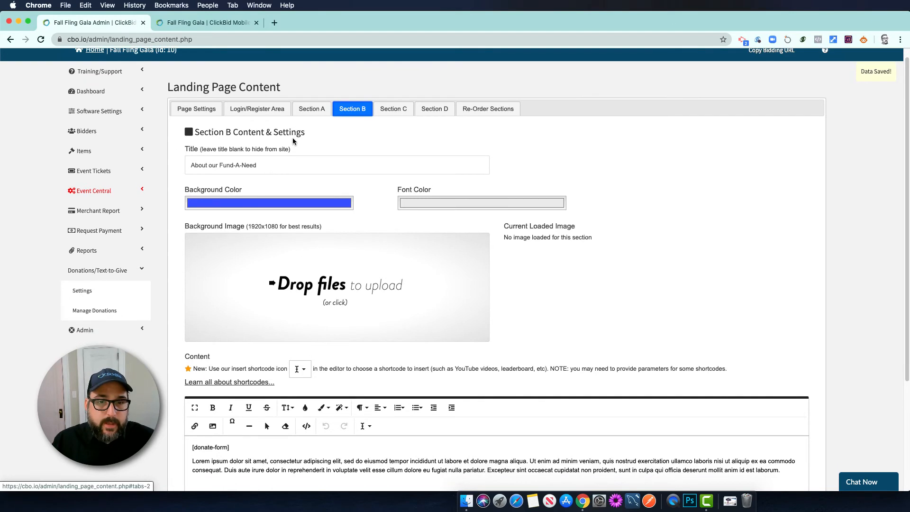
scroll(276, 164, "down", 1)
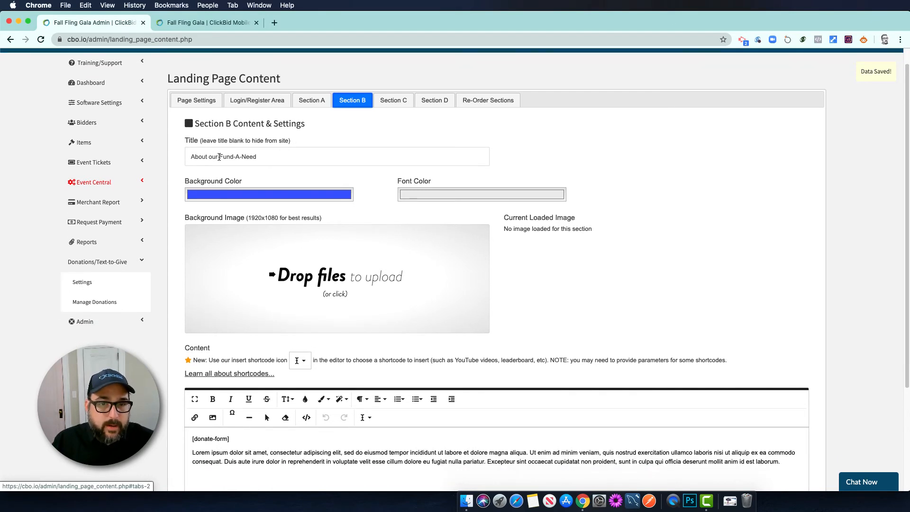
left_click_drag(219, 156, 278, 154)
type("Cap")
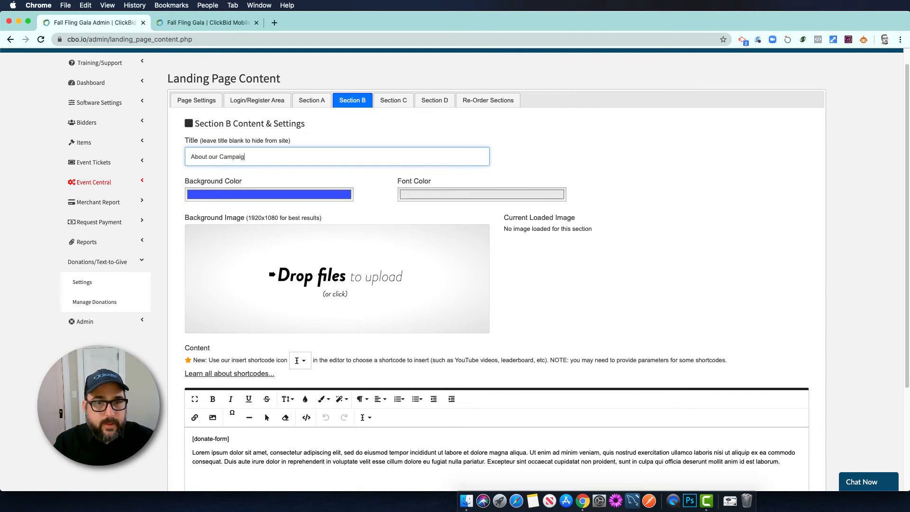
Set Section B's background colour to white
left_click(346, 196)
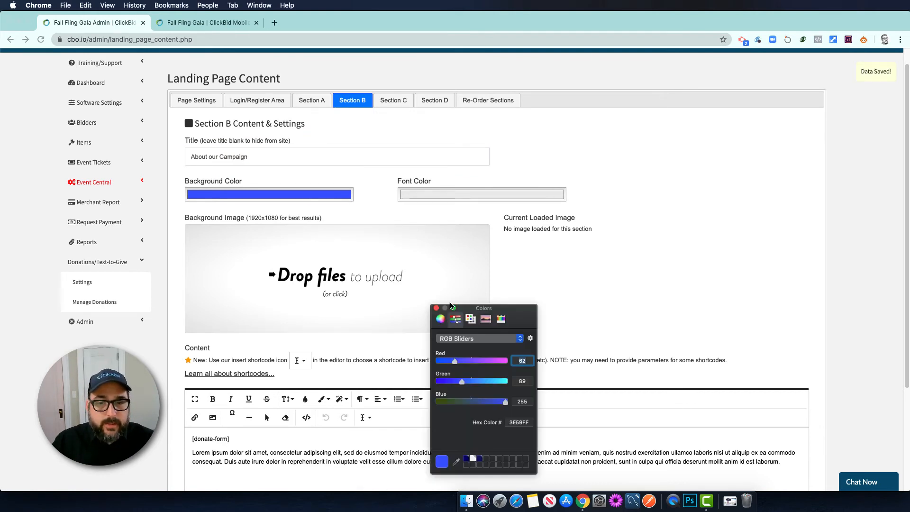
left_click(507, 382)
left_click_drag(501, 362, 512, 365)
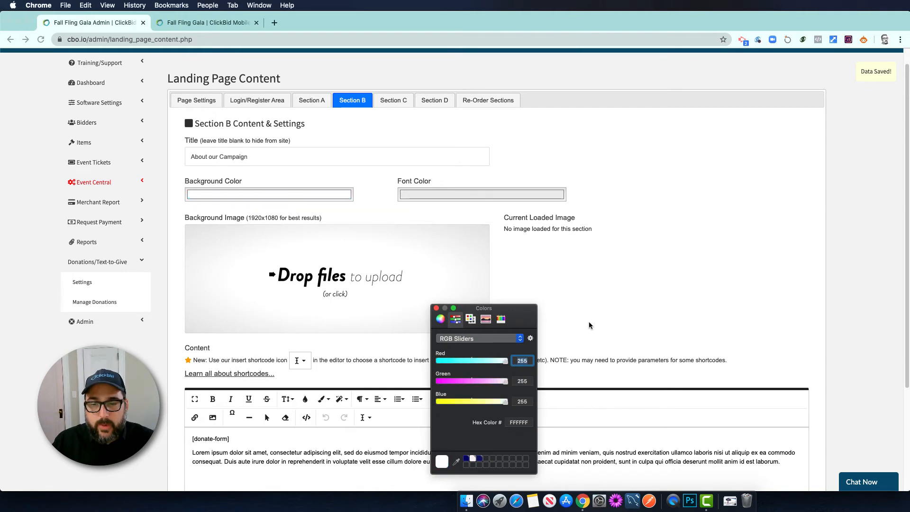
Set Section B's font colour to black and close the colour picker
left_click(493, 194)
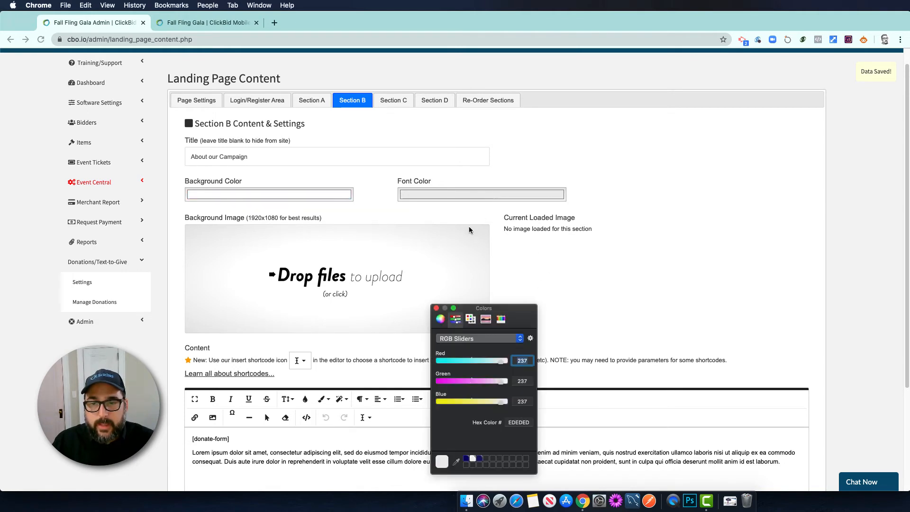
left_click_drag(465, 402, 413, 397)
left_click(437, 382)
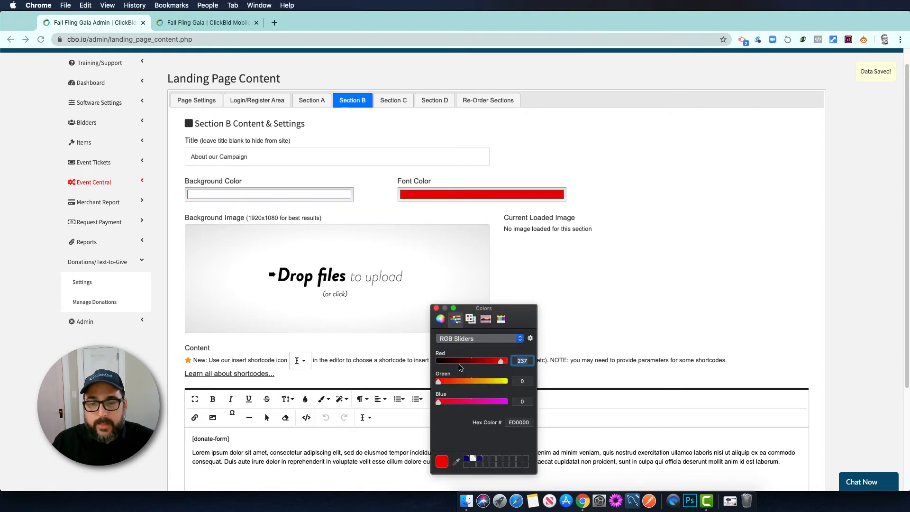
left_click_drag(442, 362, 425, 365)
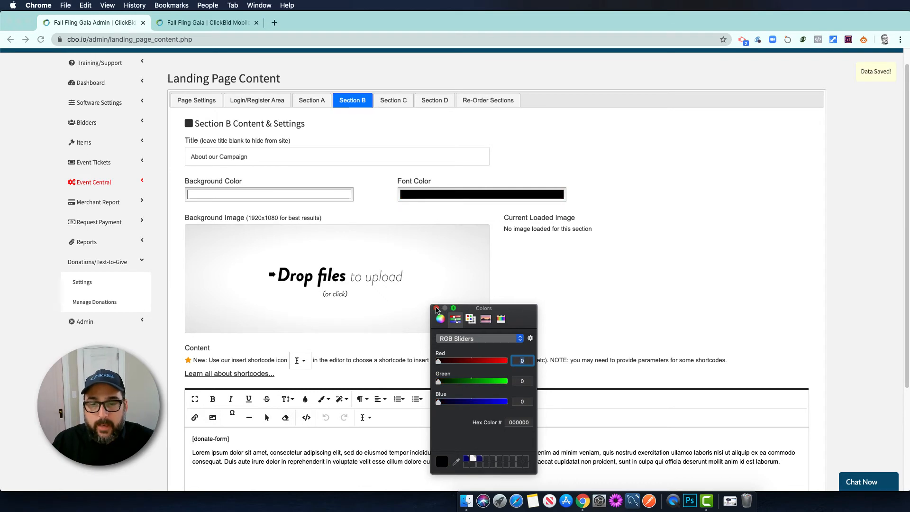
left_click(436, 308)
scroll(587, 277, "down", 5)
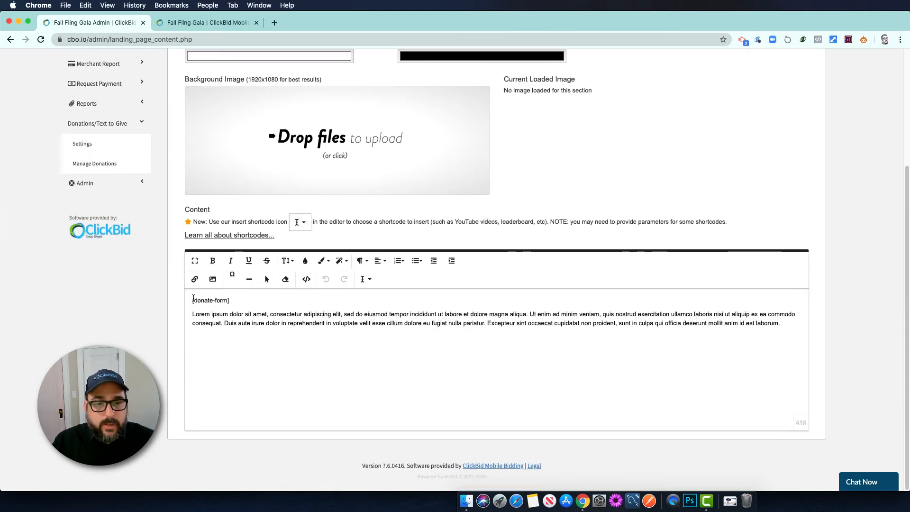
Replace Section B's [donate-form] content with 'This is why you should give today!'
left_click_drag(193, 298, 671, 356)
key("BackSpace")
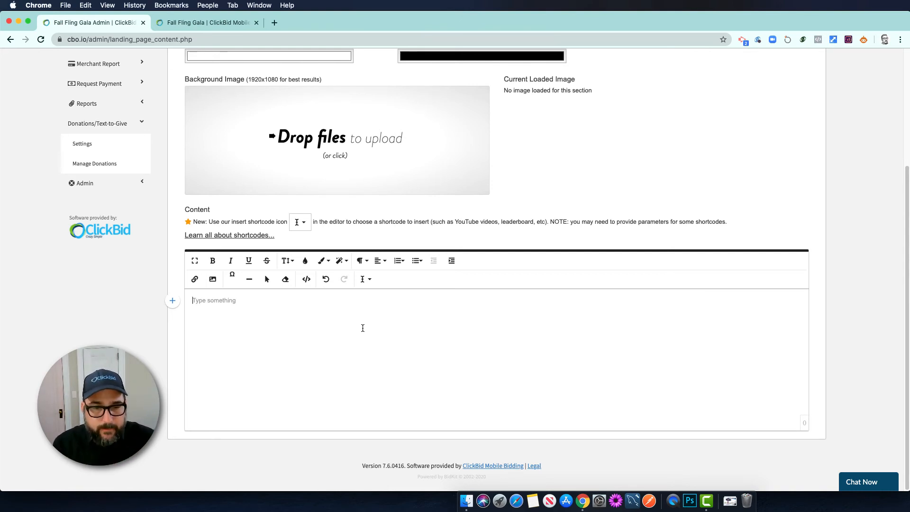
type("This is why")
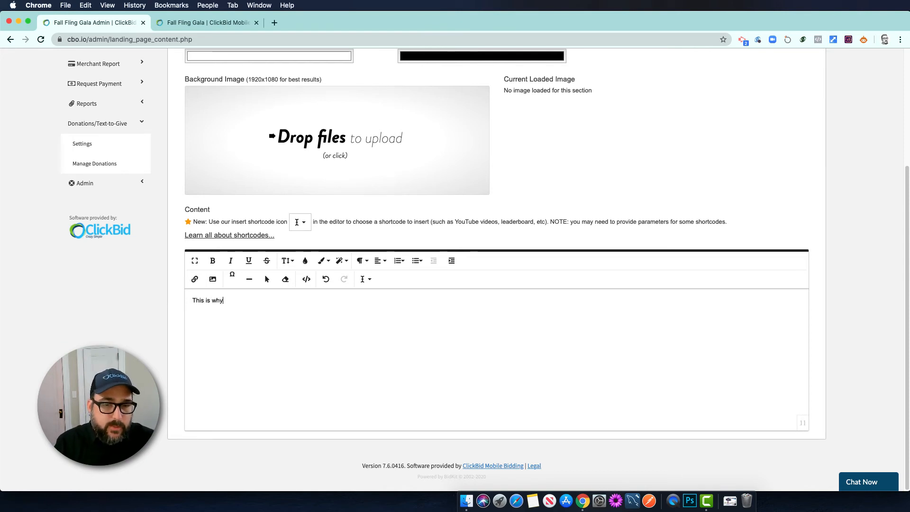
type(" you should give")
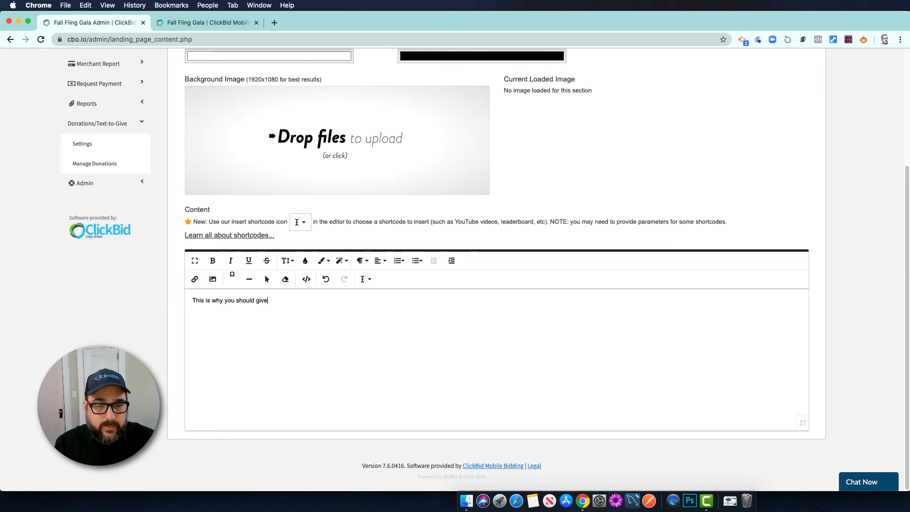
type(" today!")
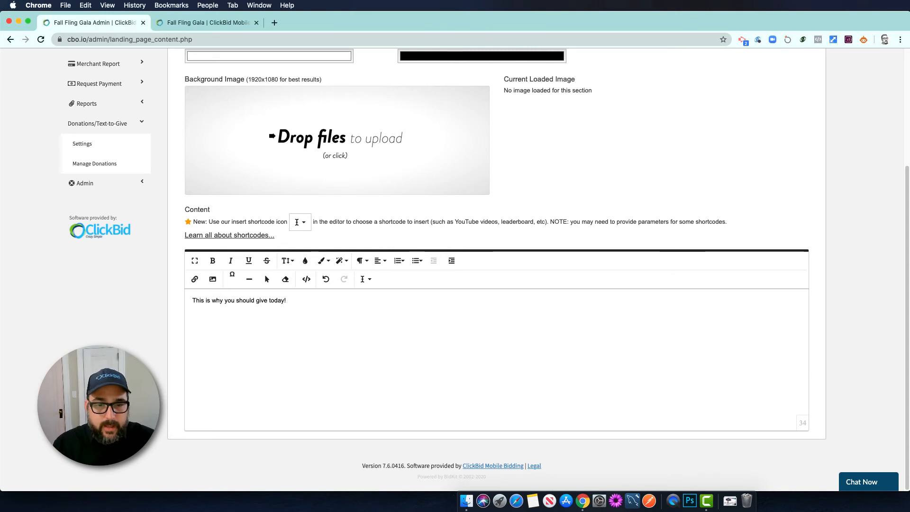
key("Return")
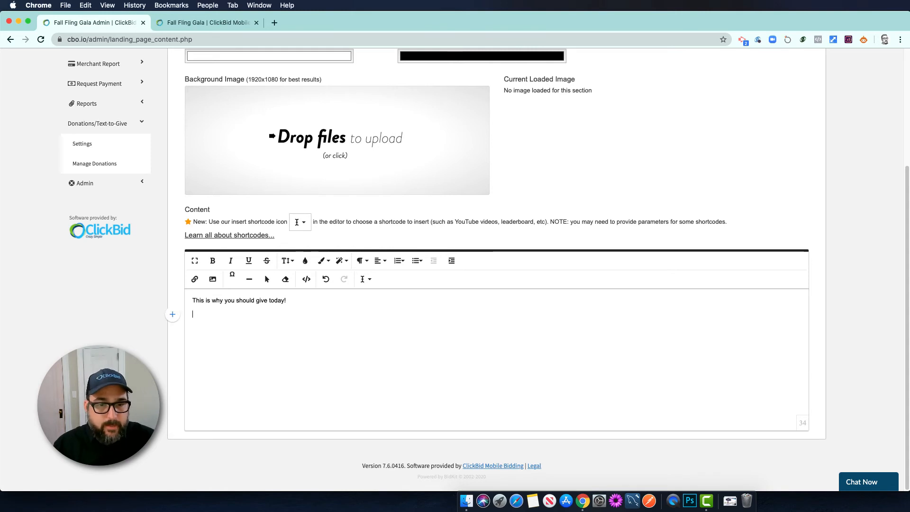
Insert an Embed Instagram Feed shortcode below the Section B sentence, replacing USERNAME with the organisation's handle
left_click(365, 279)
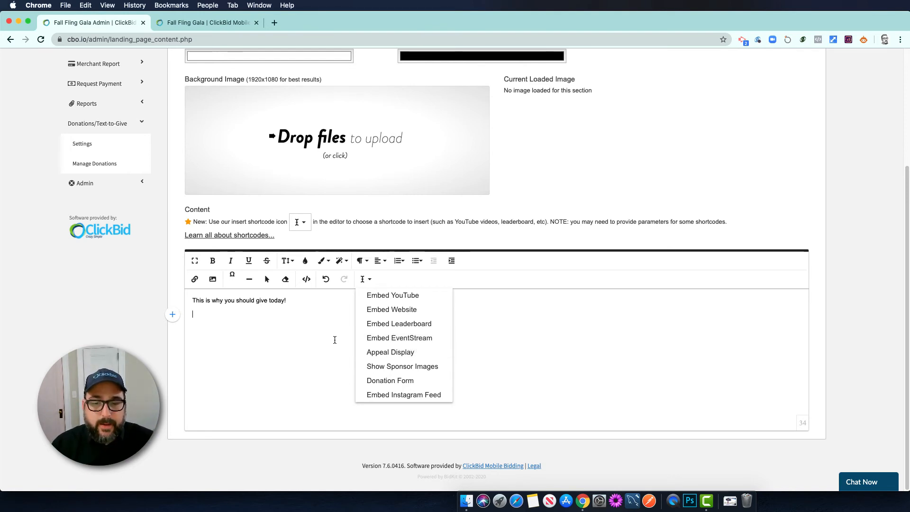
left_click(383, 398)
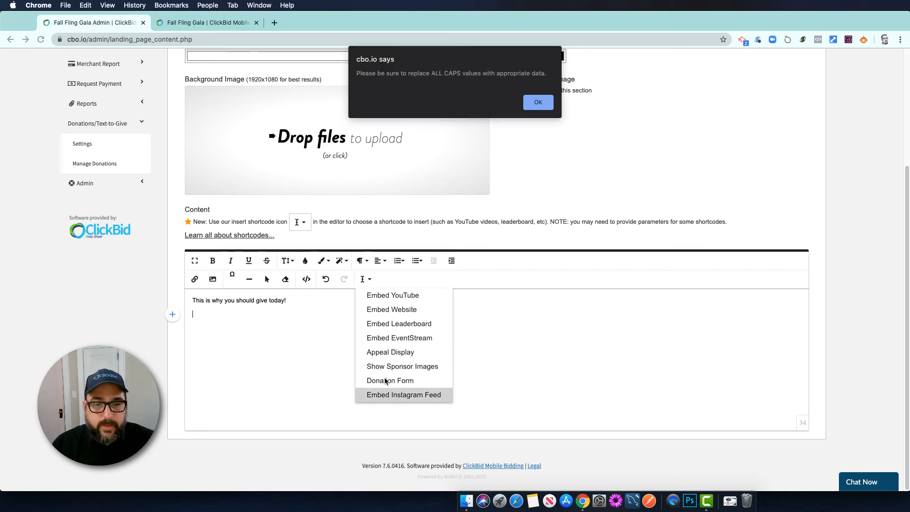
left_click(537, 102)
left_click_drag(236, 314, 272, 315)
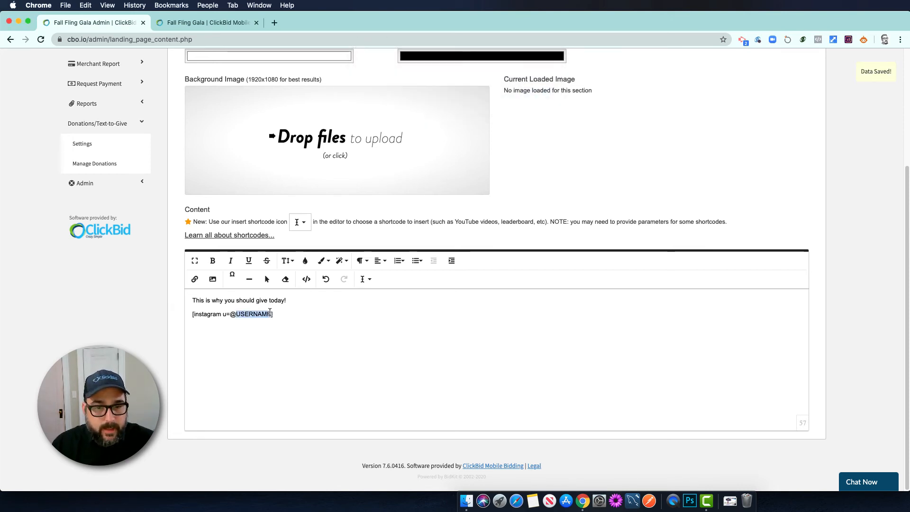
type("getclickbid")
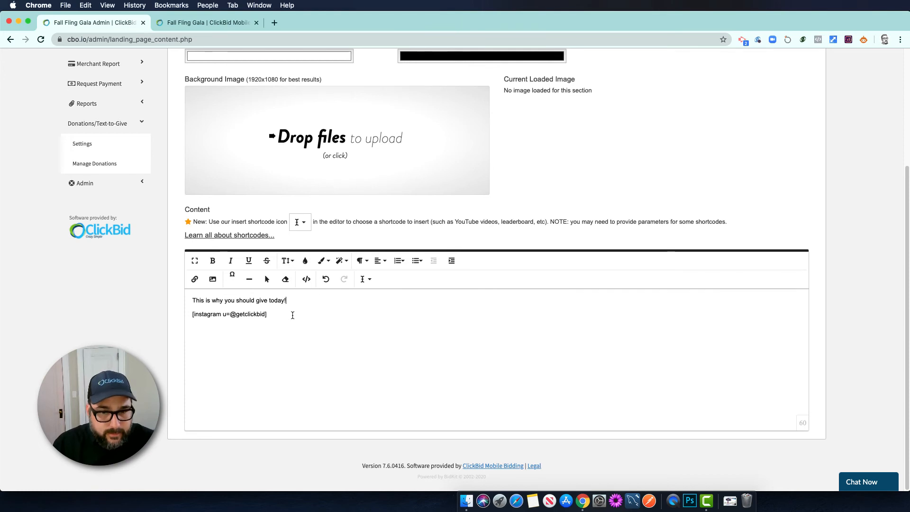
left_click_drag(274, 315, 188, 298)
Centre both lines of the Section B text
left_click(380, 260)
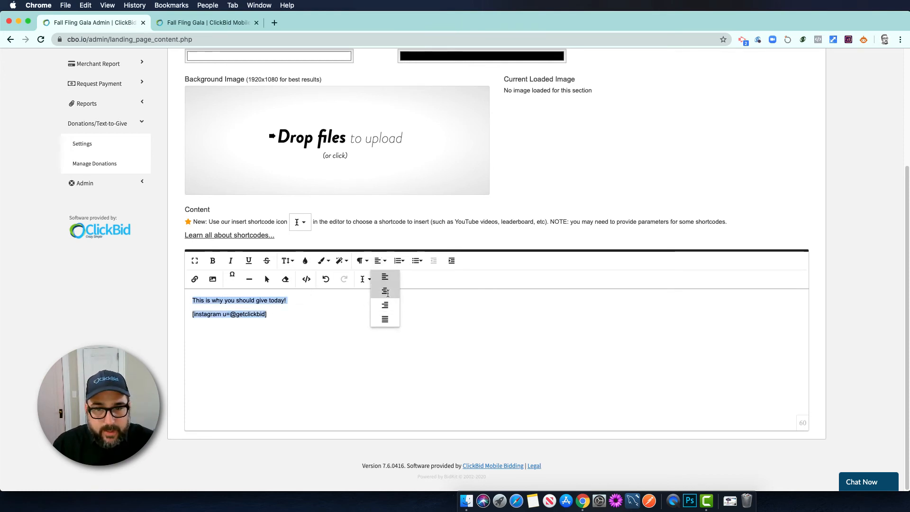
left_click(385, 292)
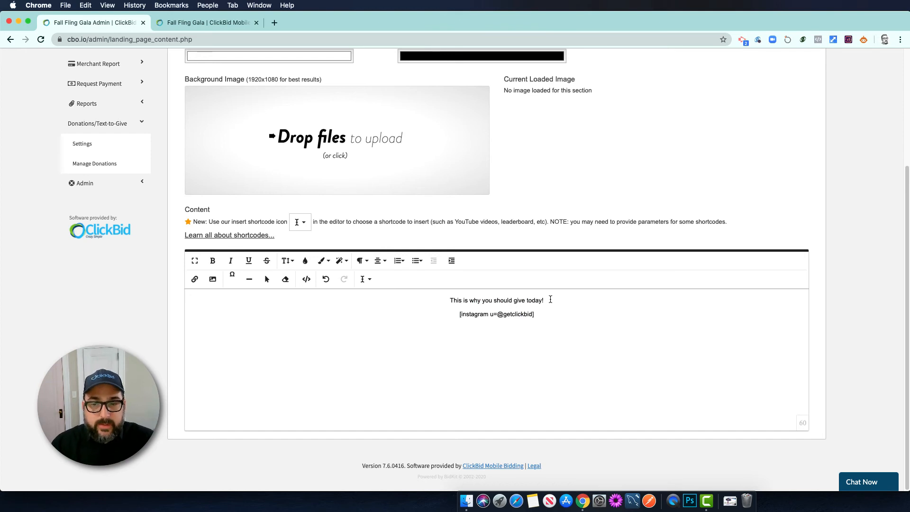
left_click(550, 300)
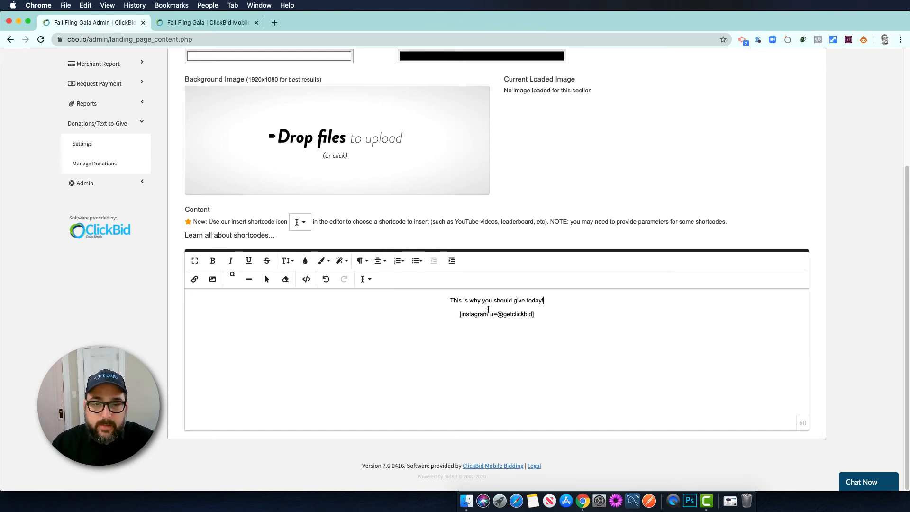
left_click_drag(548, 316, 427, 301)
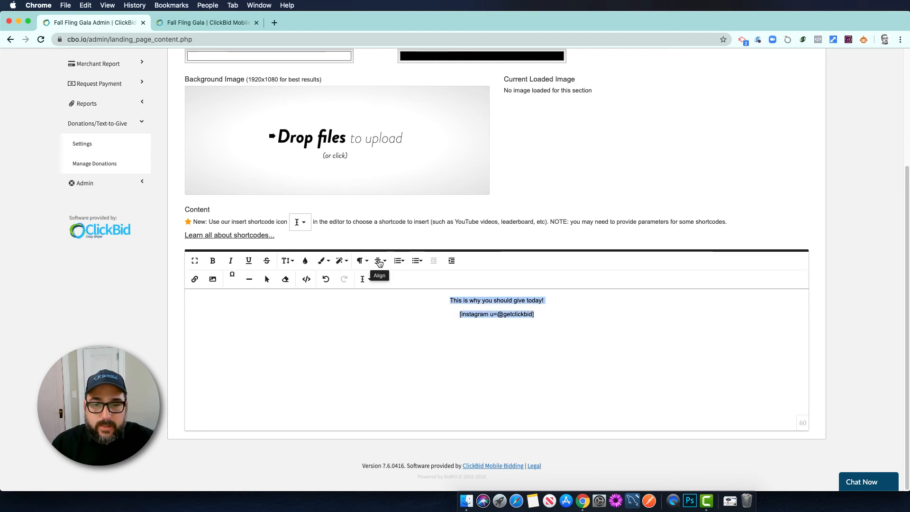
left_click(537, 315)
left_click(597, 221)
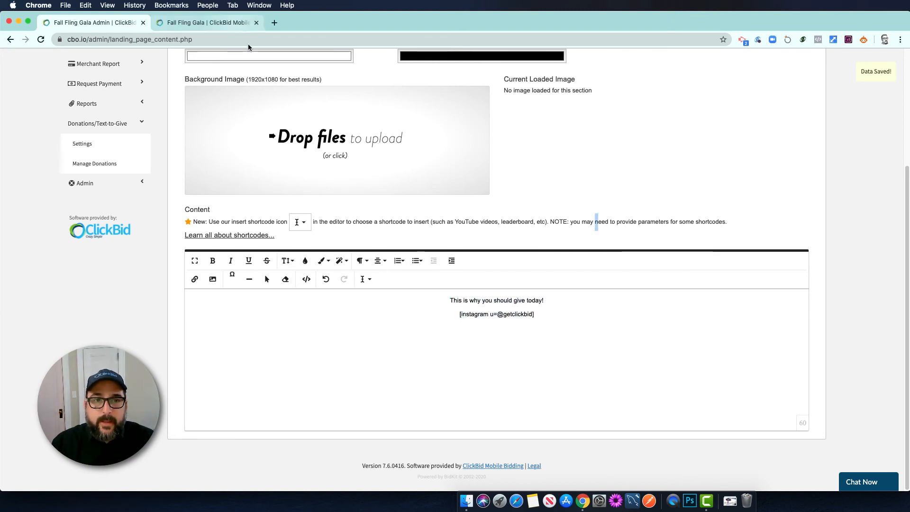
Delete the 'How to Bid' title from Section C, leaving it blank, and return to the public landing page
scroll(332, 133, "up", 5)
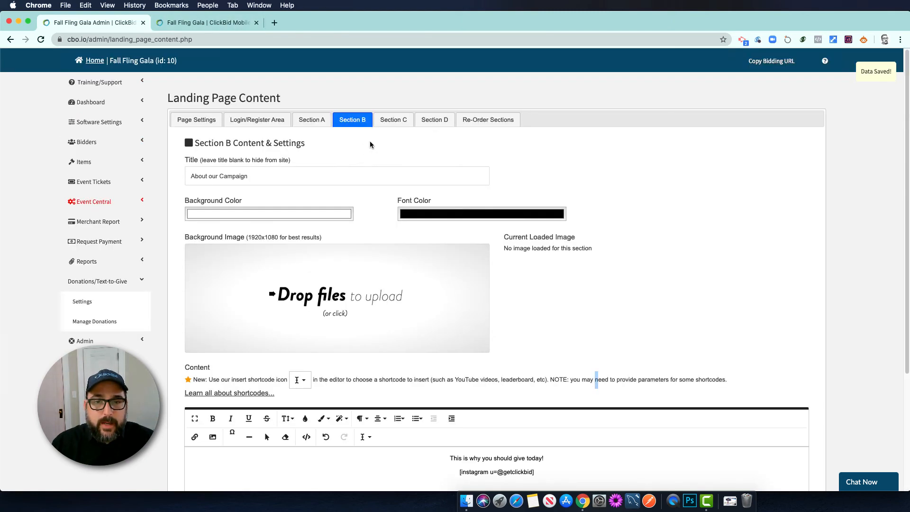
left_click(398, 119)
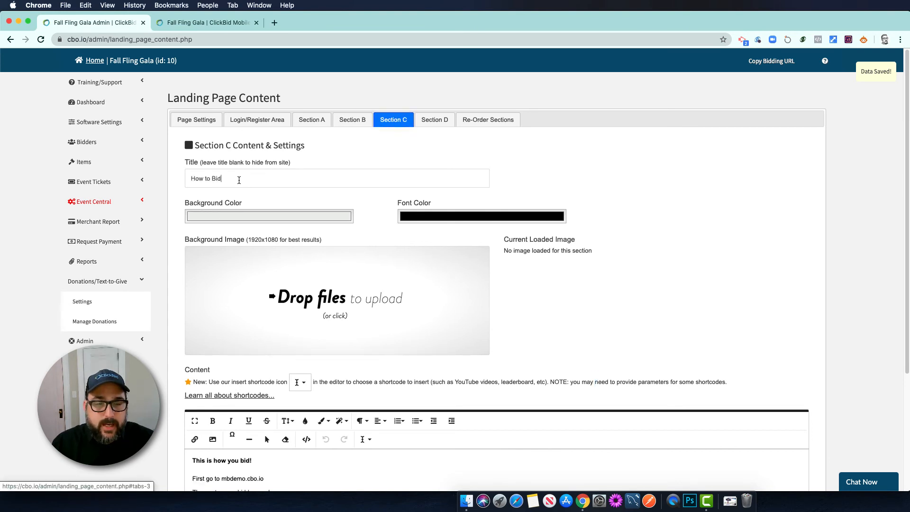
triple_click(239, 180)
key("BackSpace")
left_click(355, 153)
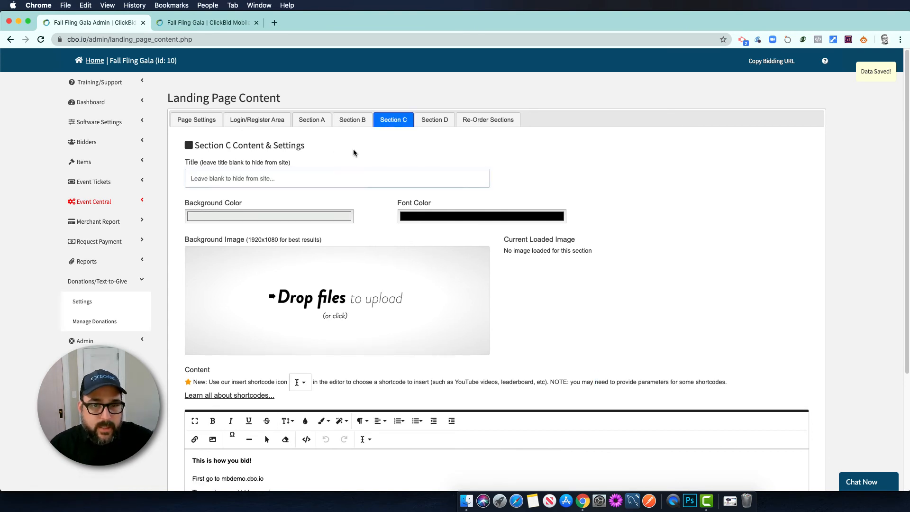
scroll(185, 388, "down", 3)
scroll(280, 362, "up", 6)
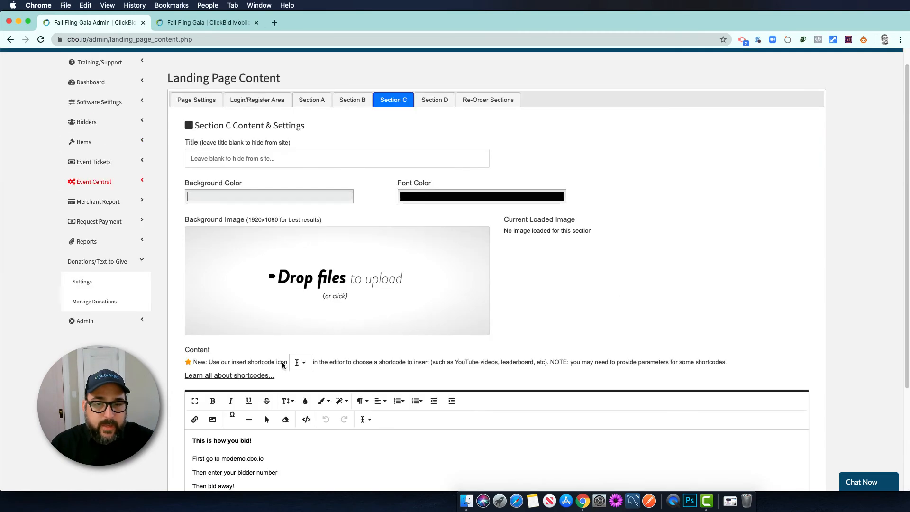
left_click(198, 21)
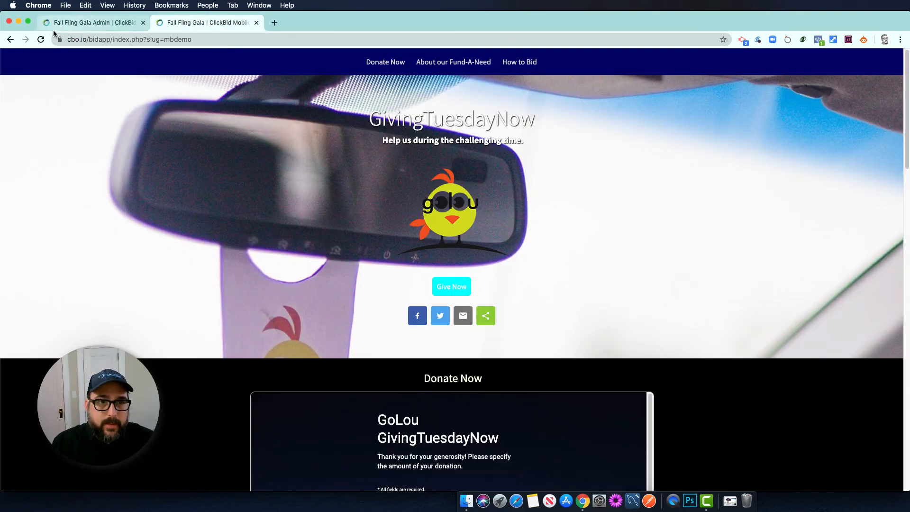
left_click(41, 40)
left_click(540, 112)
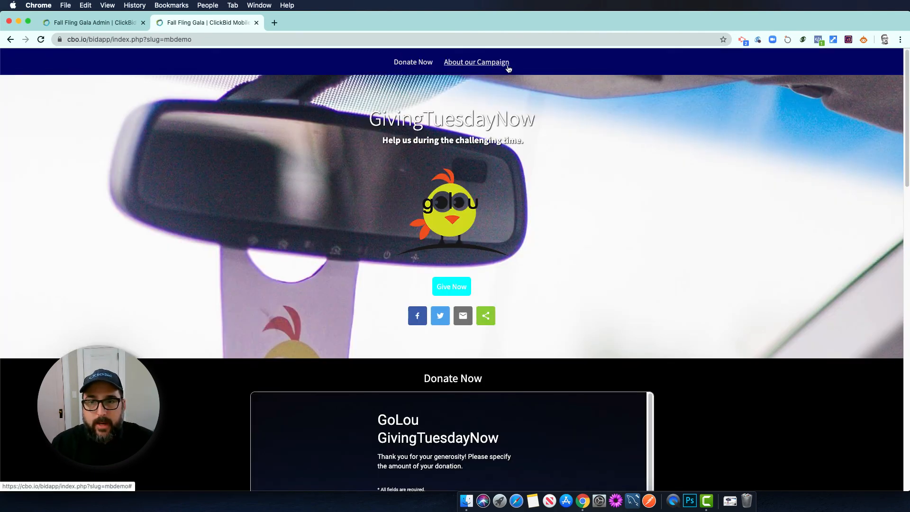
scroll(626, 183, "down", 5)
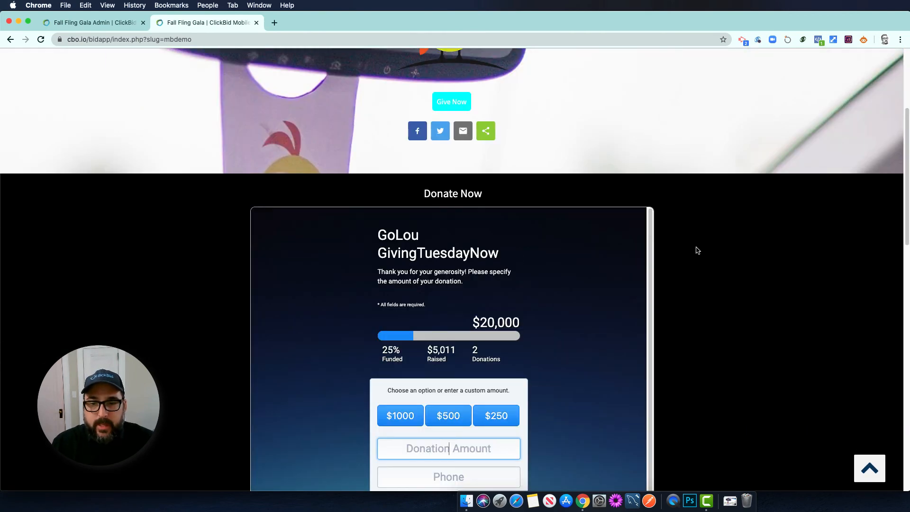
scroll(697, 250, "down", 3)
scroll(700, 249, "down", 8)
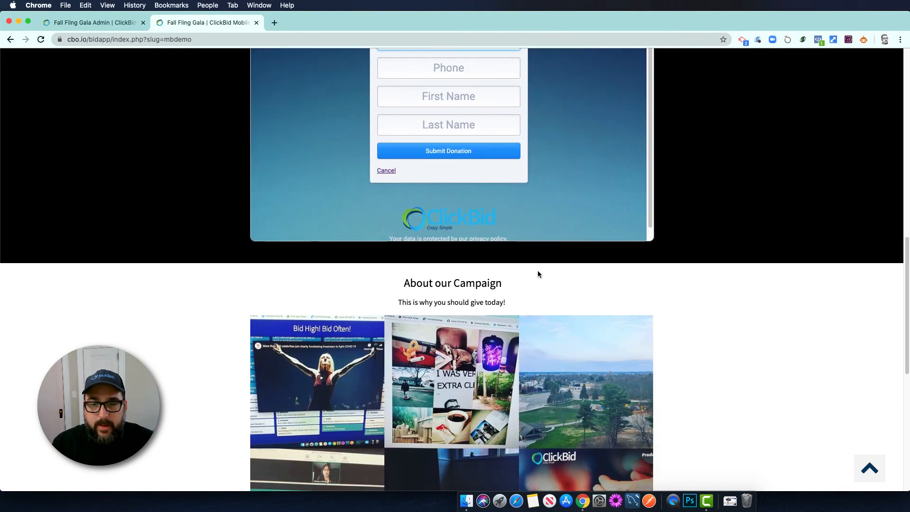
scroll(403, 285, "down", 2)
scroll(392, 273, "down", 6)
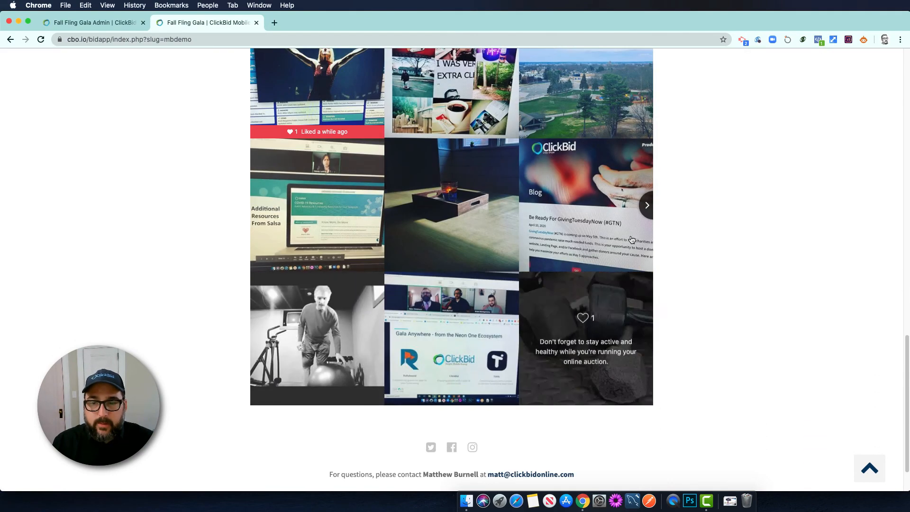
scroll(713, 249, "down", 1)
scroll(715, 249, "up", 9)
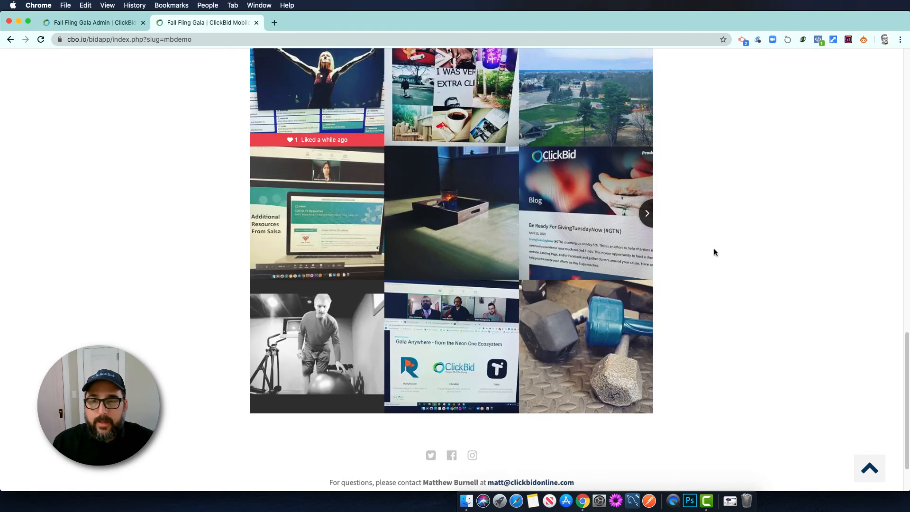
scroll(716, 256, "up", 6)
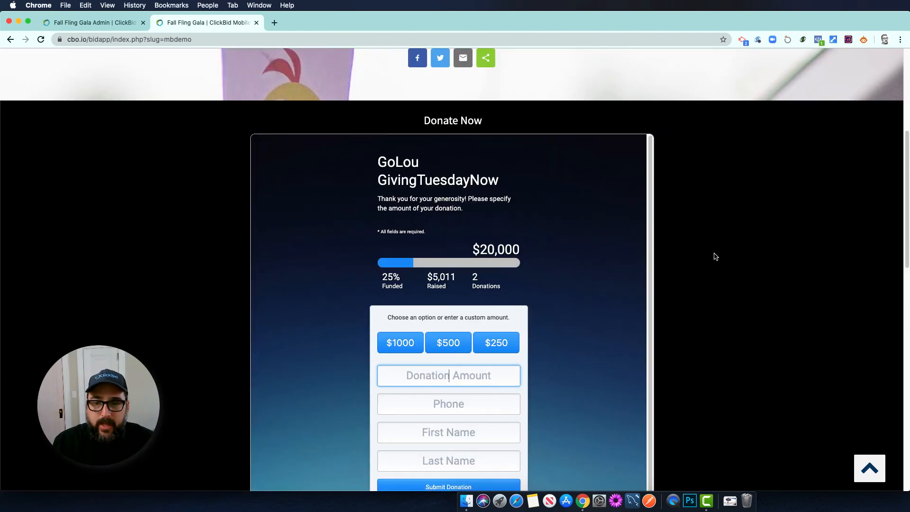
scroll(716, 257, "down", 1)
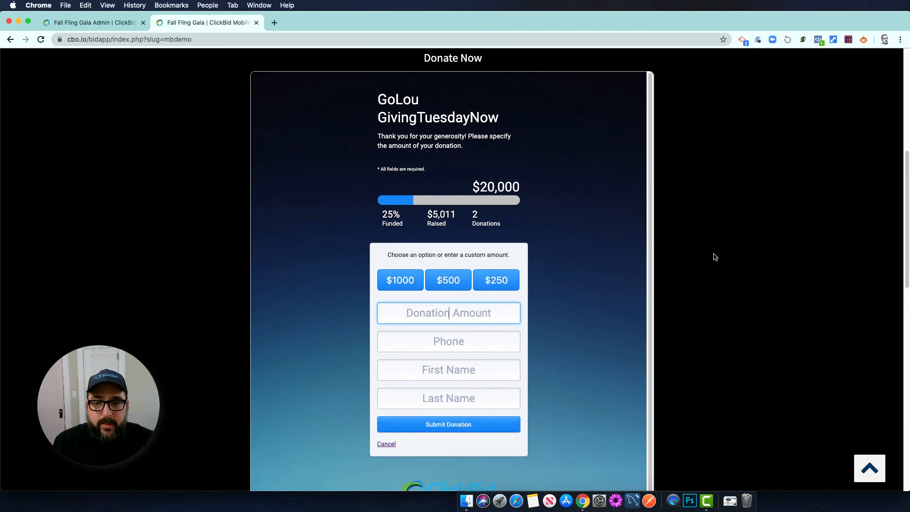
scroll(716, 257, "up", 2)
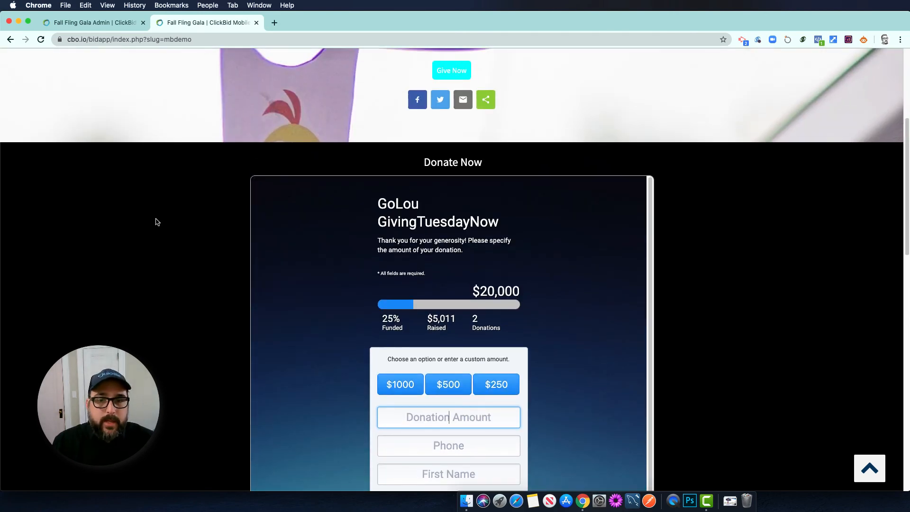
scroll(126, 214, "up", 5)
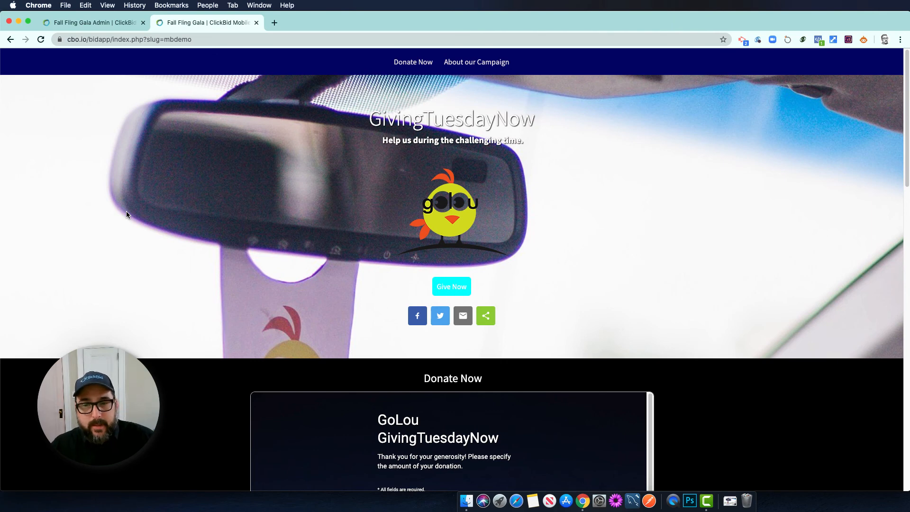
left_click(112, 21)
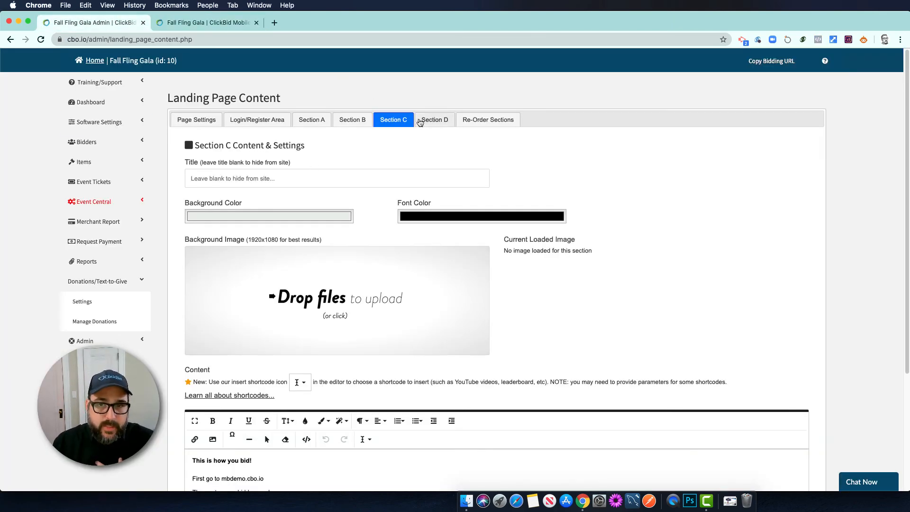
left_click(421, 121)
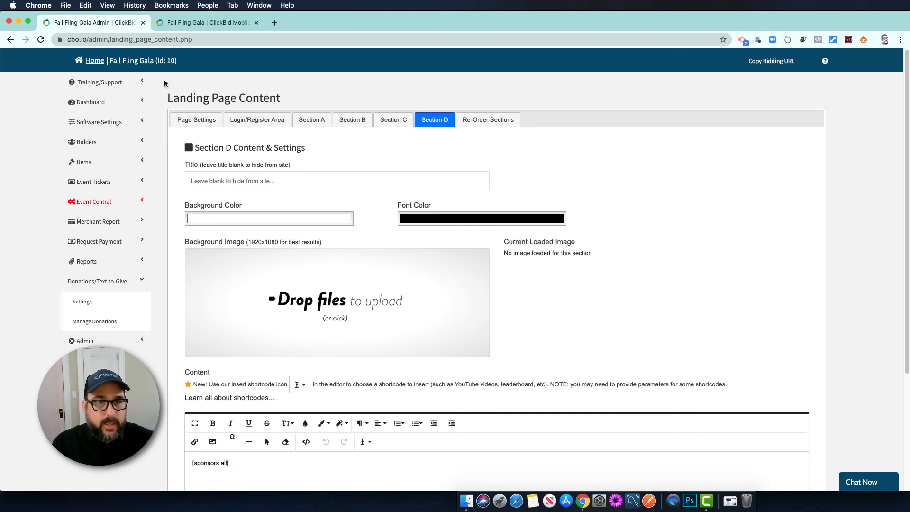
left_click(90, 62)
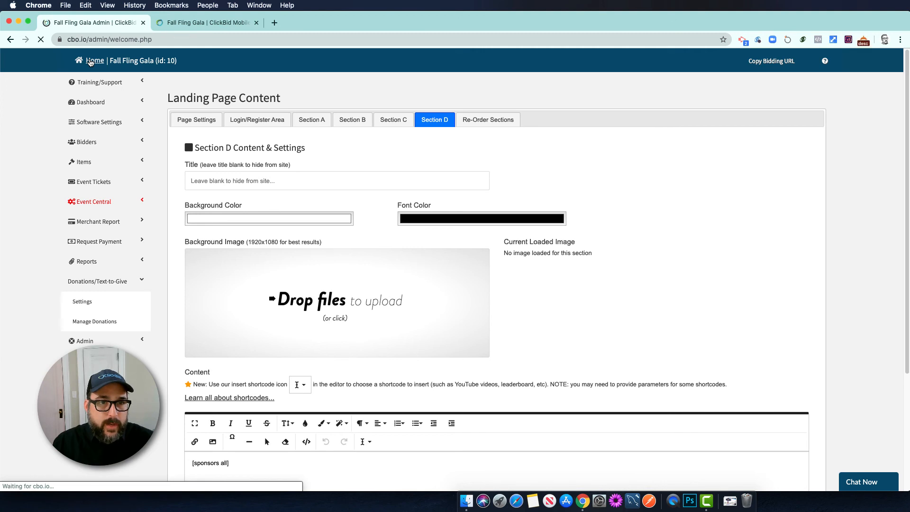
scroll(634, 303, "down", 2)
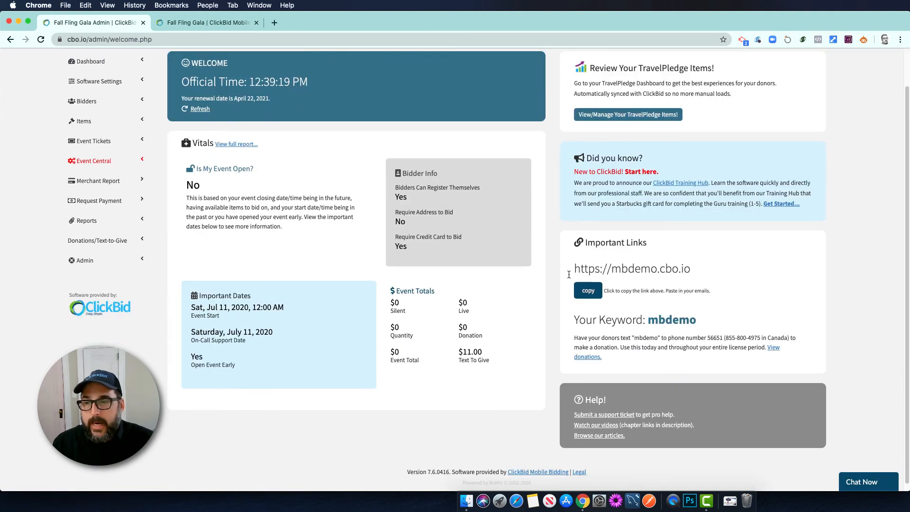
left_click(595, 292)
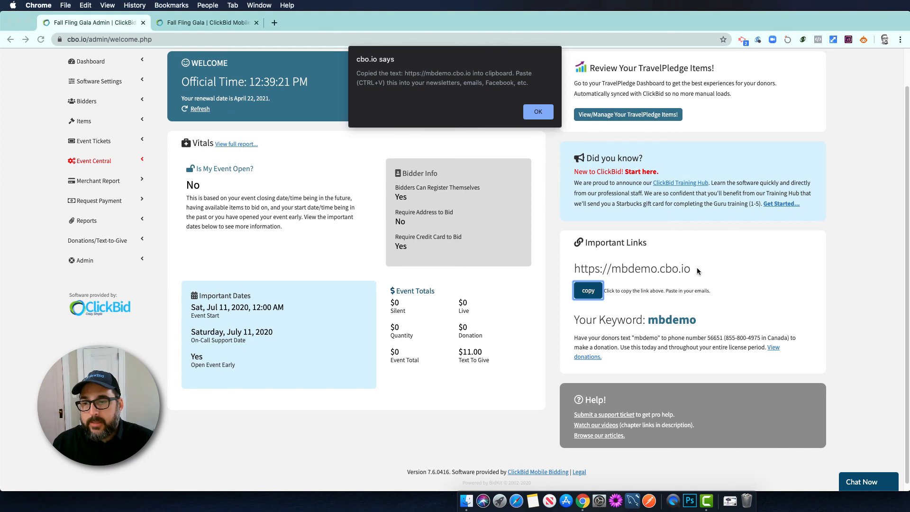
left_click(539, 114)
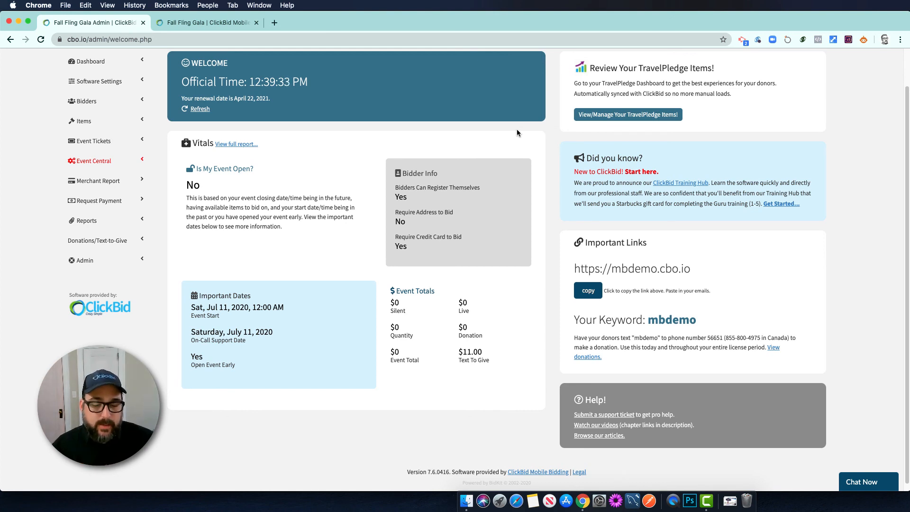
left_click(216, 23)
scroll(506, 231, "down", 5)
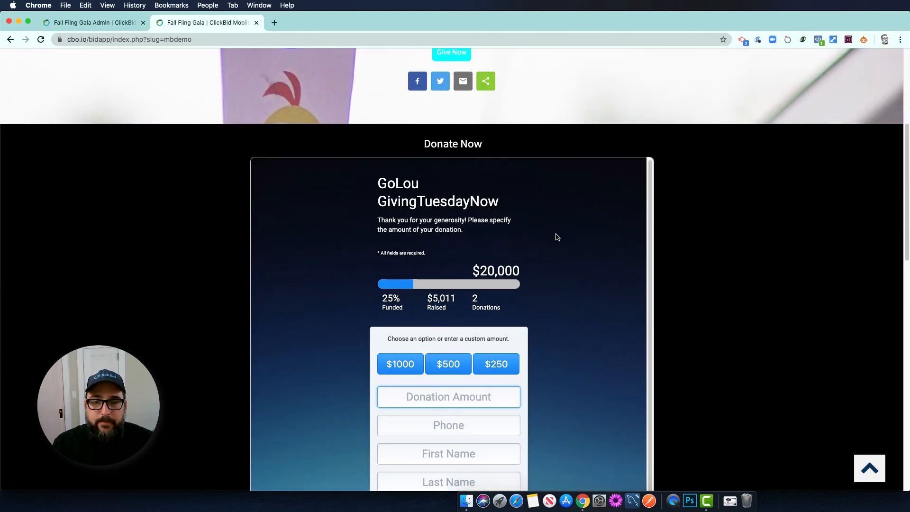
Choose the $500 donation amount and enter the donor's phone number
scroll(591, 298, "up", 3)
scroll(743, 326, "down", 3)
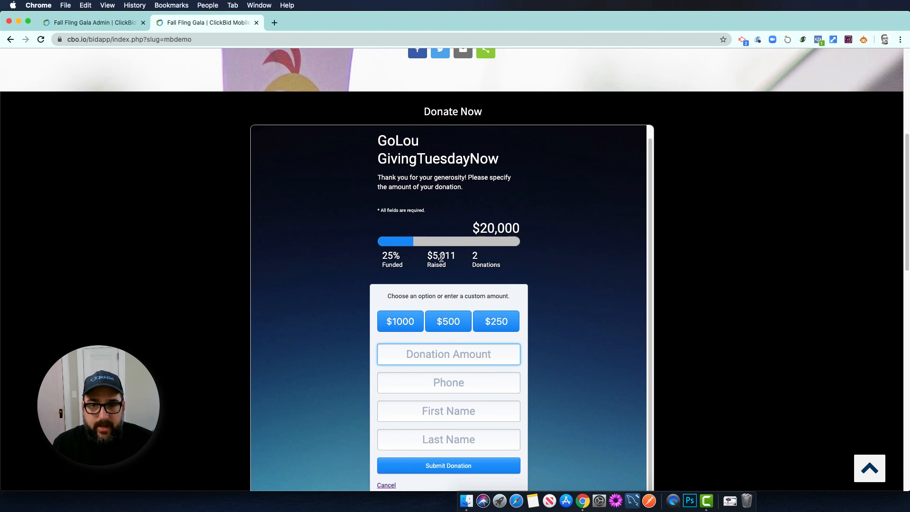
scroll(734, 253, "down", 1)
scroll(734, 253, "down", 3)
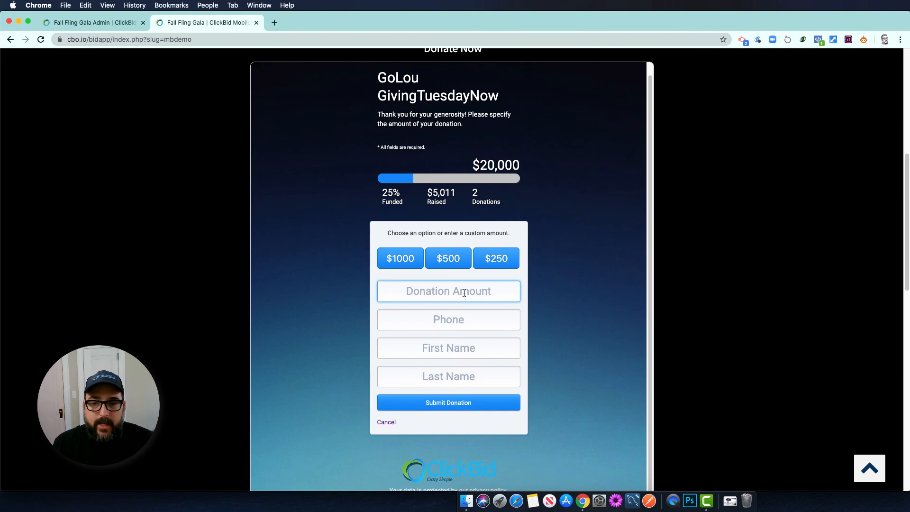
scroll(464, 293, "up", 5)
left_click(452, 409)
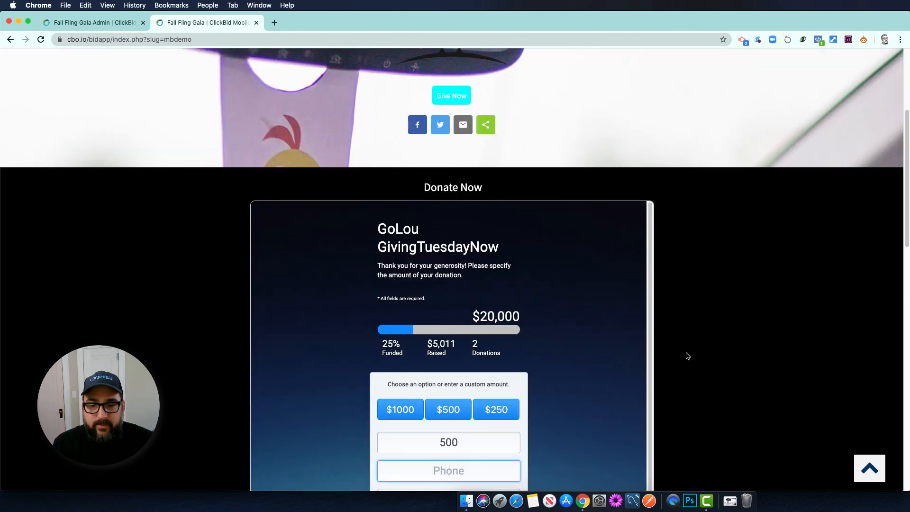
scroll(626, 365, "down", 3)
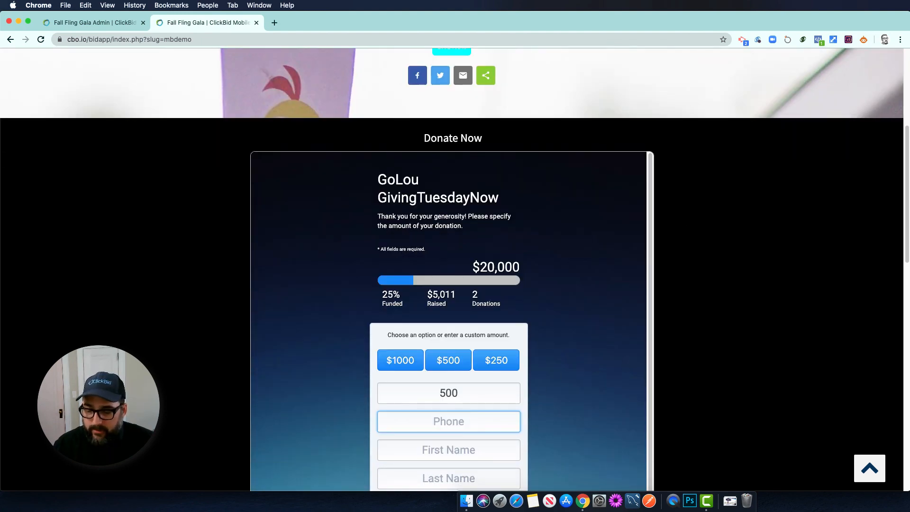
type("6165551234")
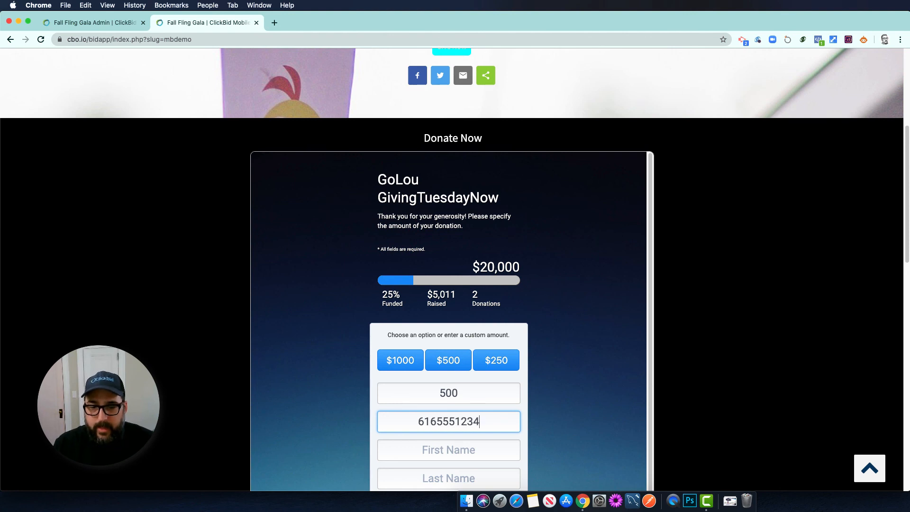
Fill in the donor's first and last name, review the form, then return to the admin dashboard
left_click(432, 452)
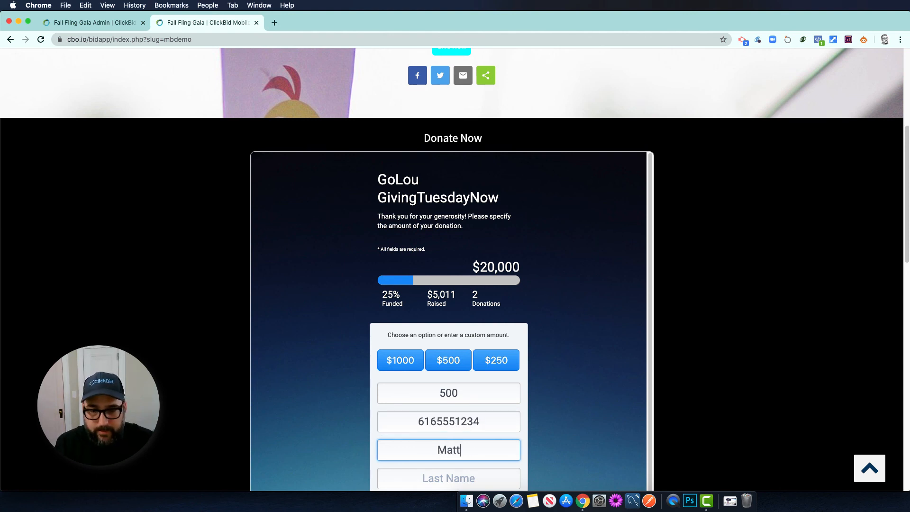
key("Tab")
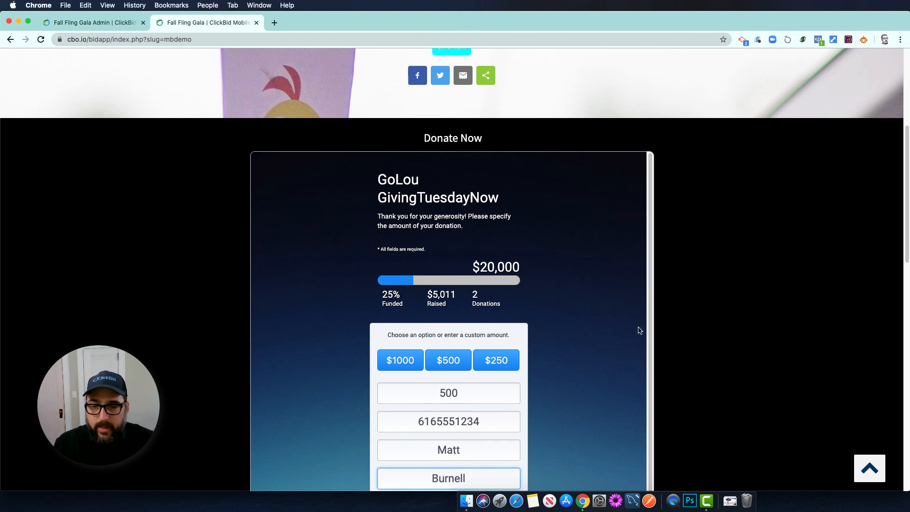
scroll(722, 309, "down", 2)
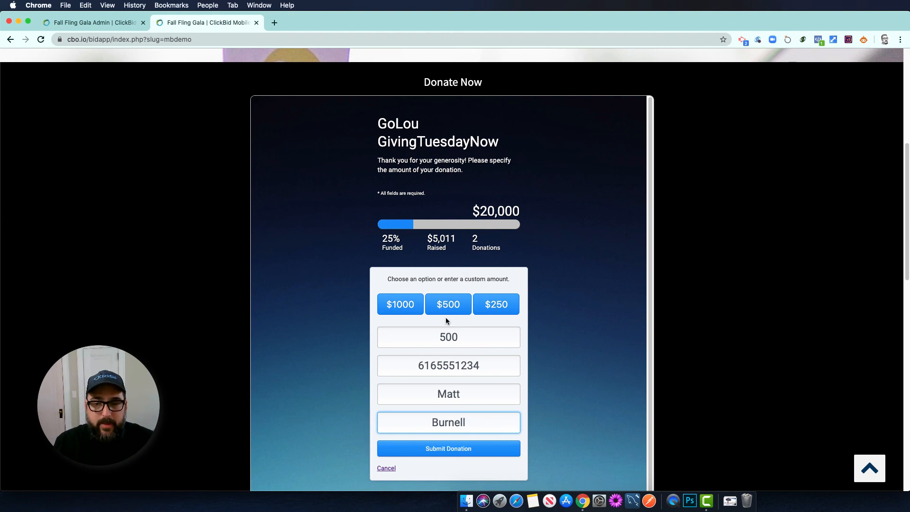
left_click(727, 264)
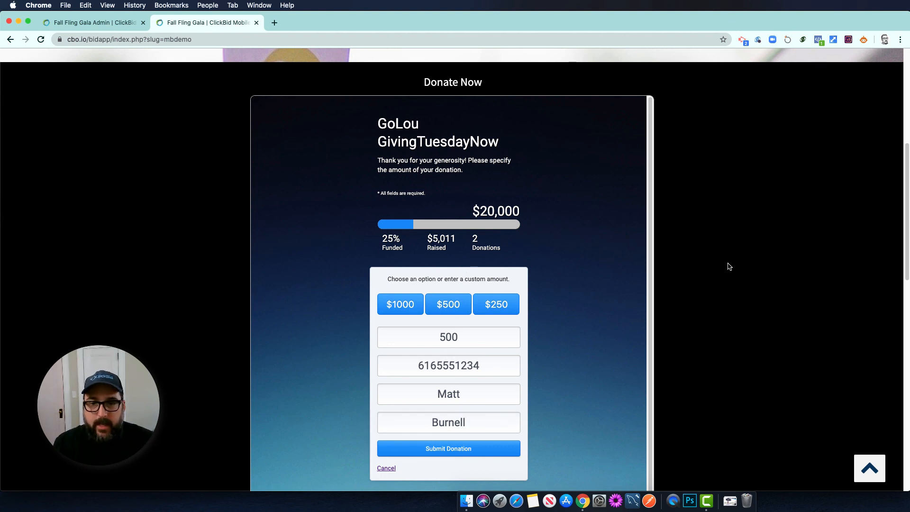
scroll(728, 264, "up", 3)
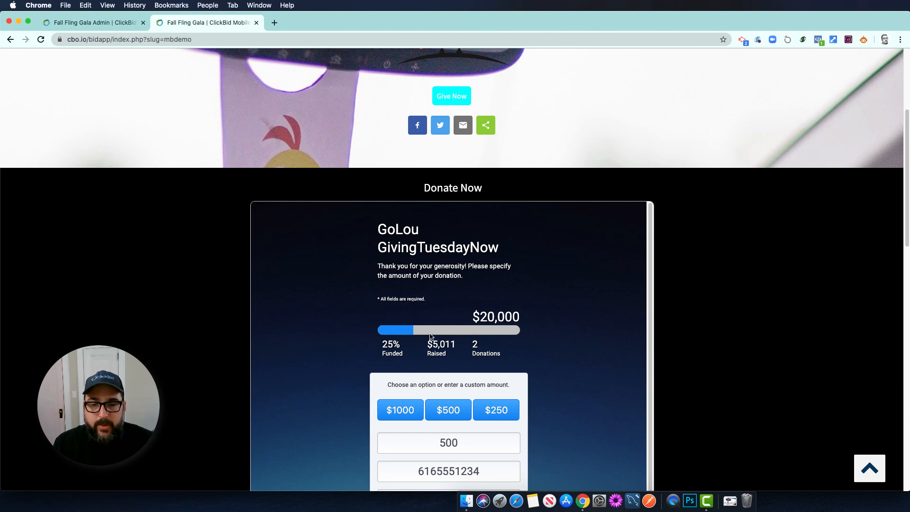
scroll(719, 277, "up", 1)
scroll(720, 277, "up", 5)
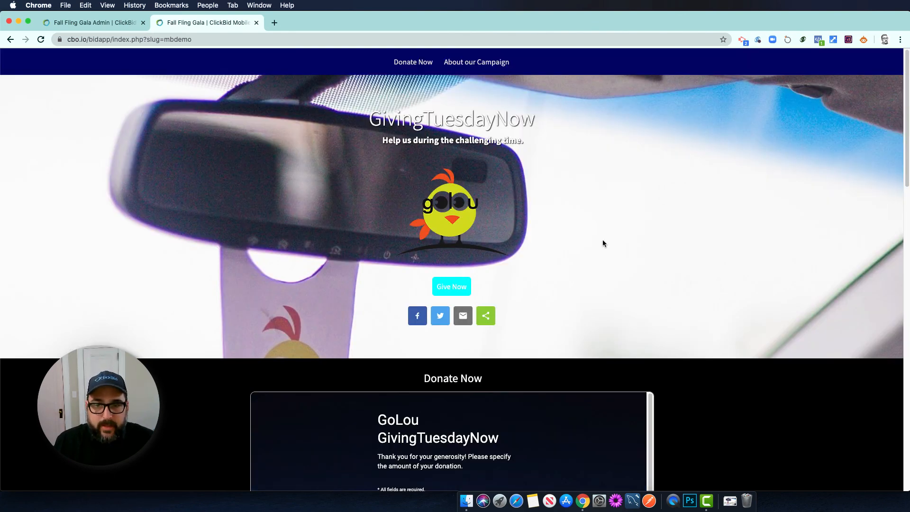
scroll(738, 396, "down", 6)
scroll(734, 375, "down", 6)
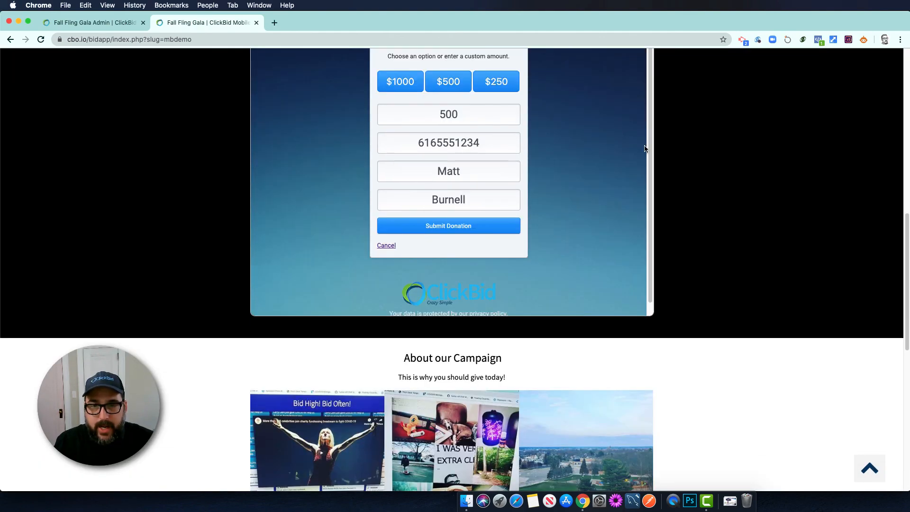
left_click(108, 24)
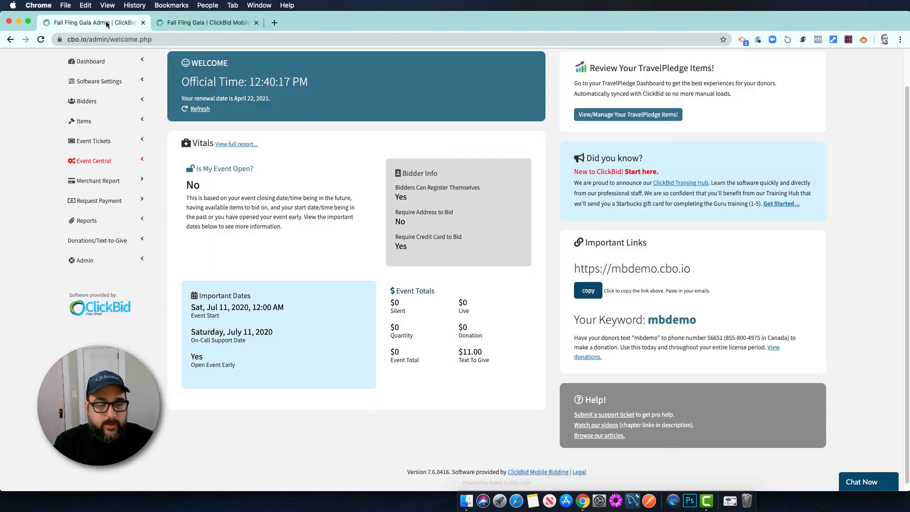